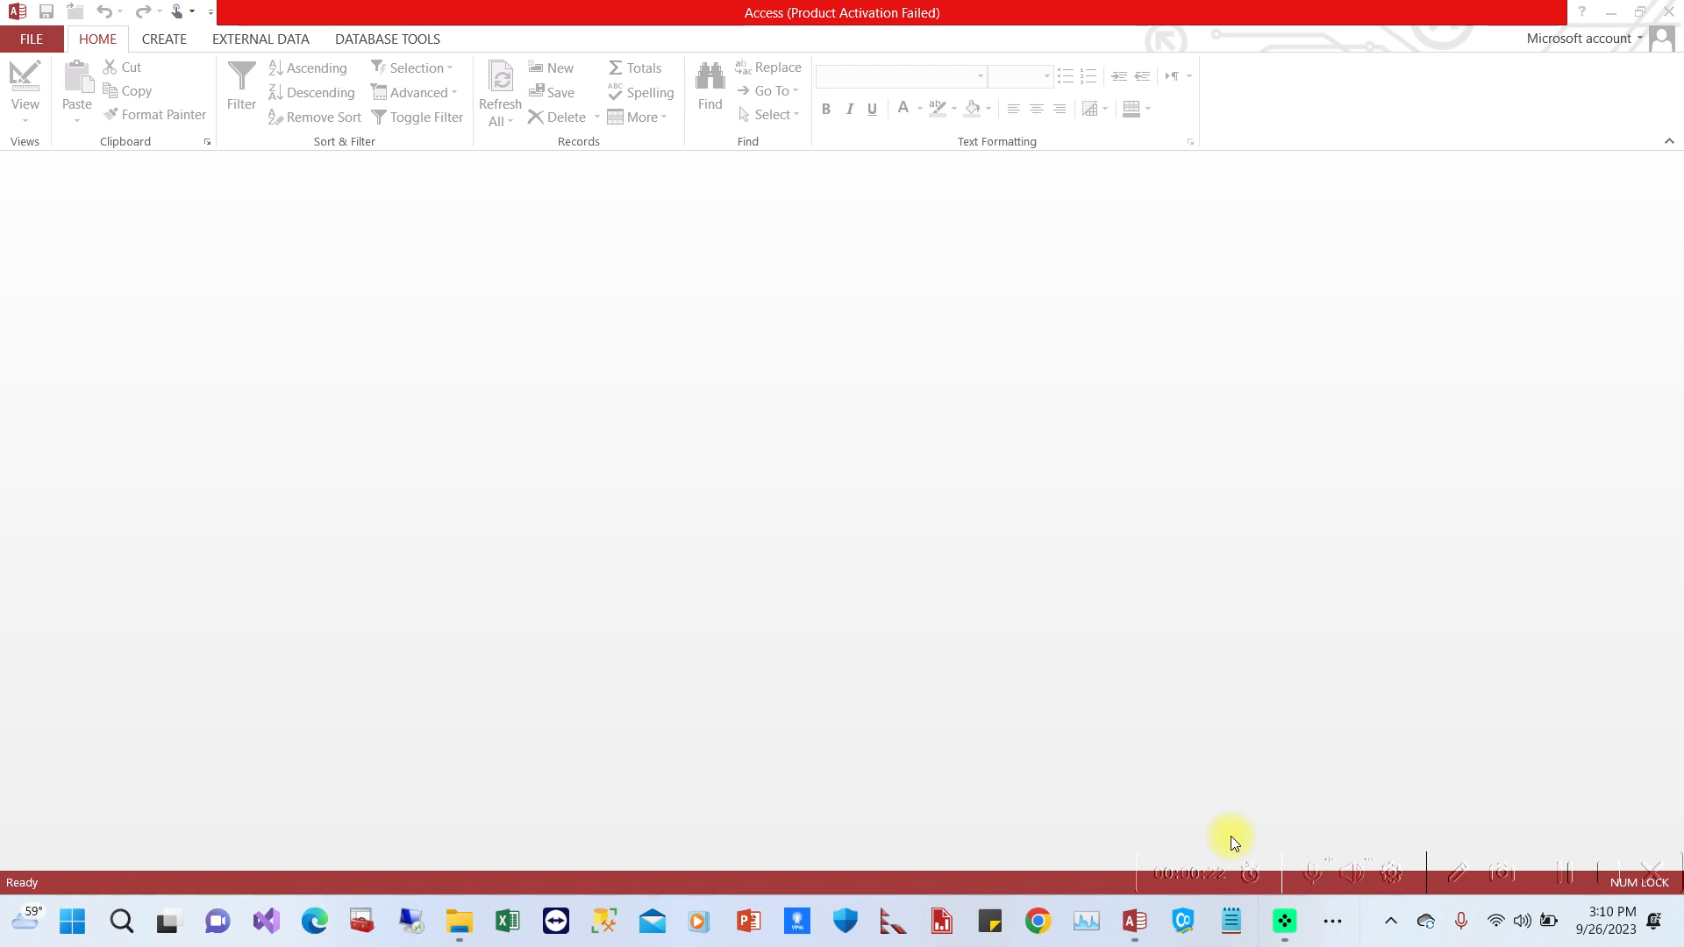
left_click(39, 45)
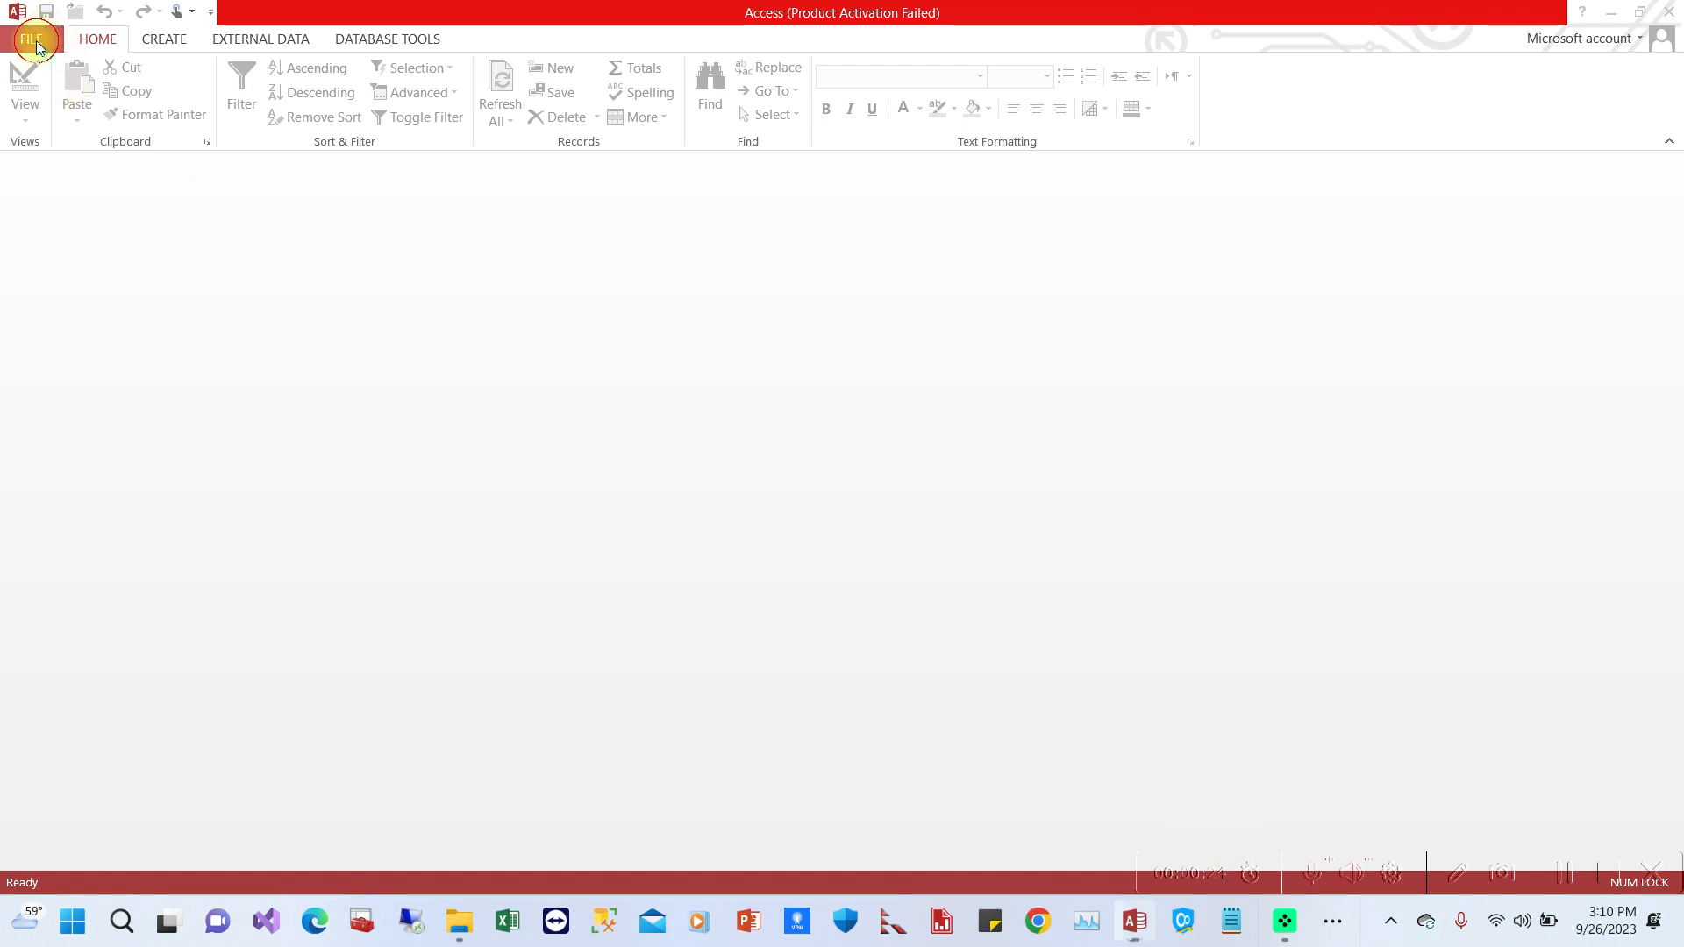
left_click(35, 46)
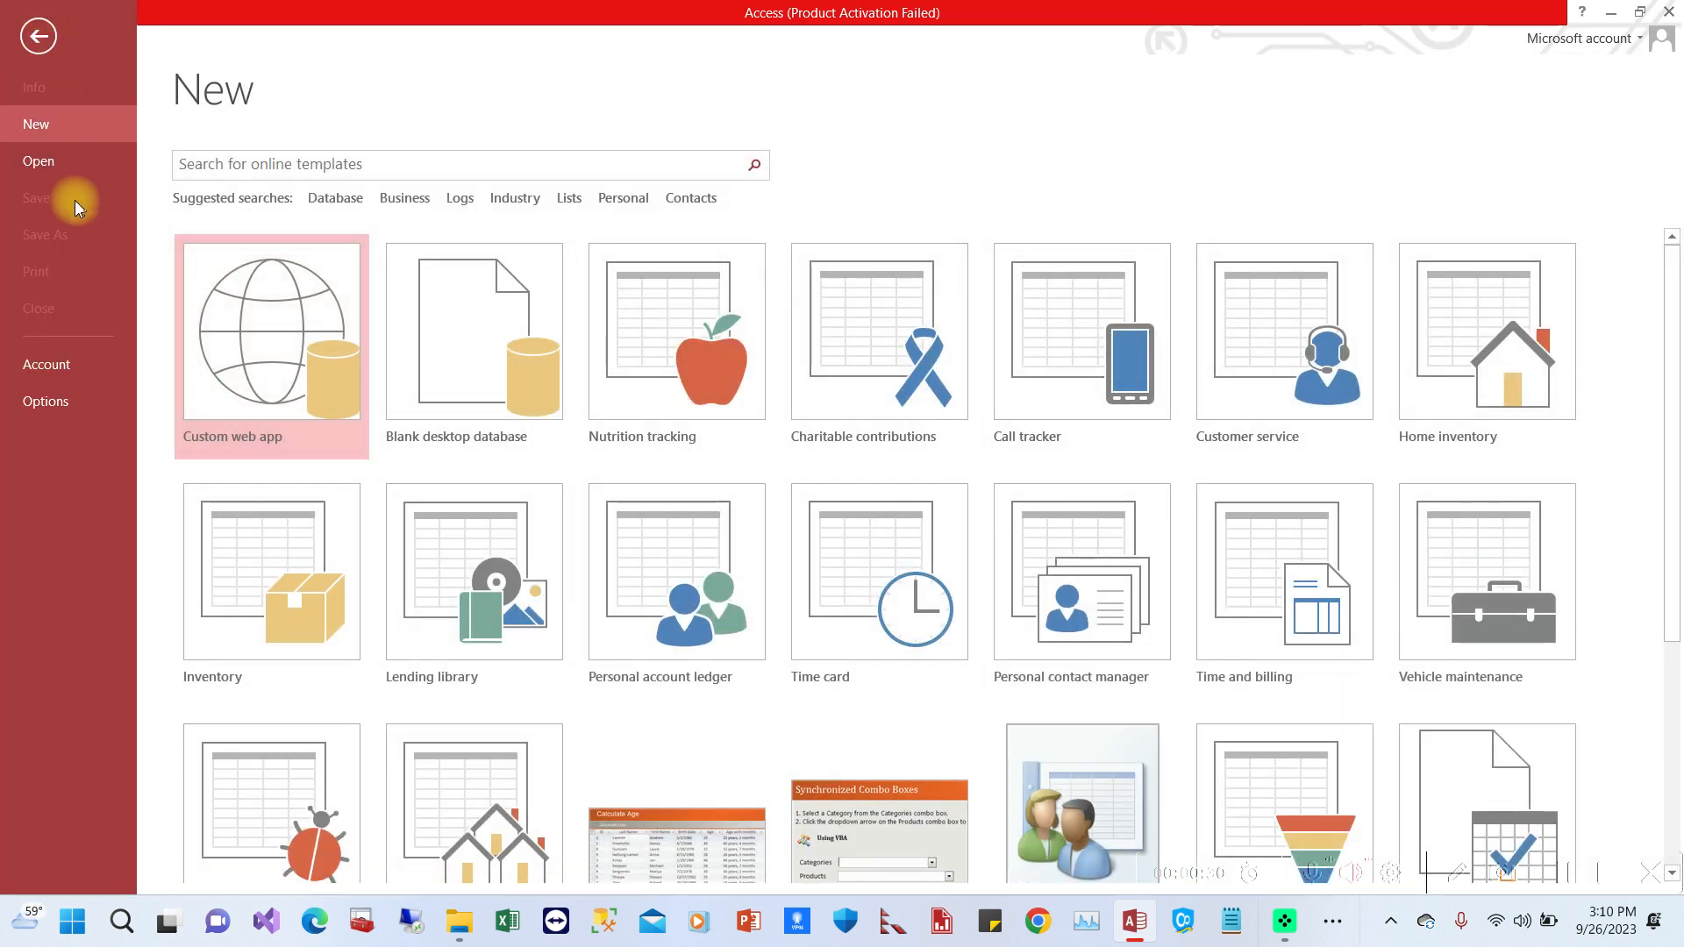
left_click(46, 131)
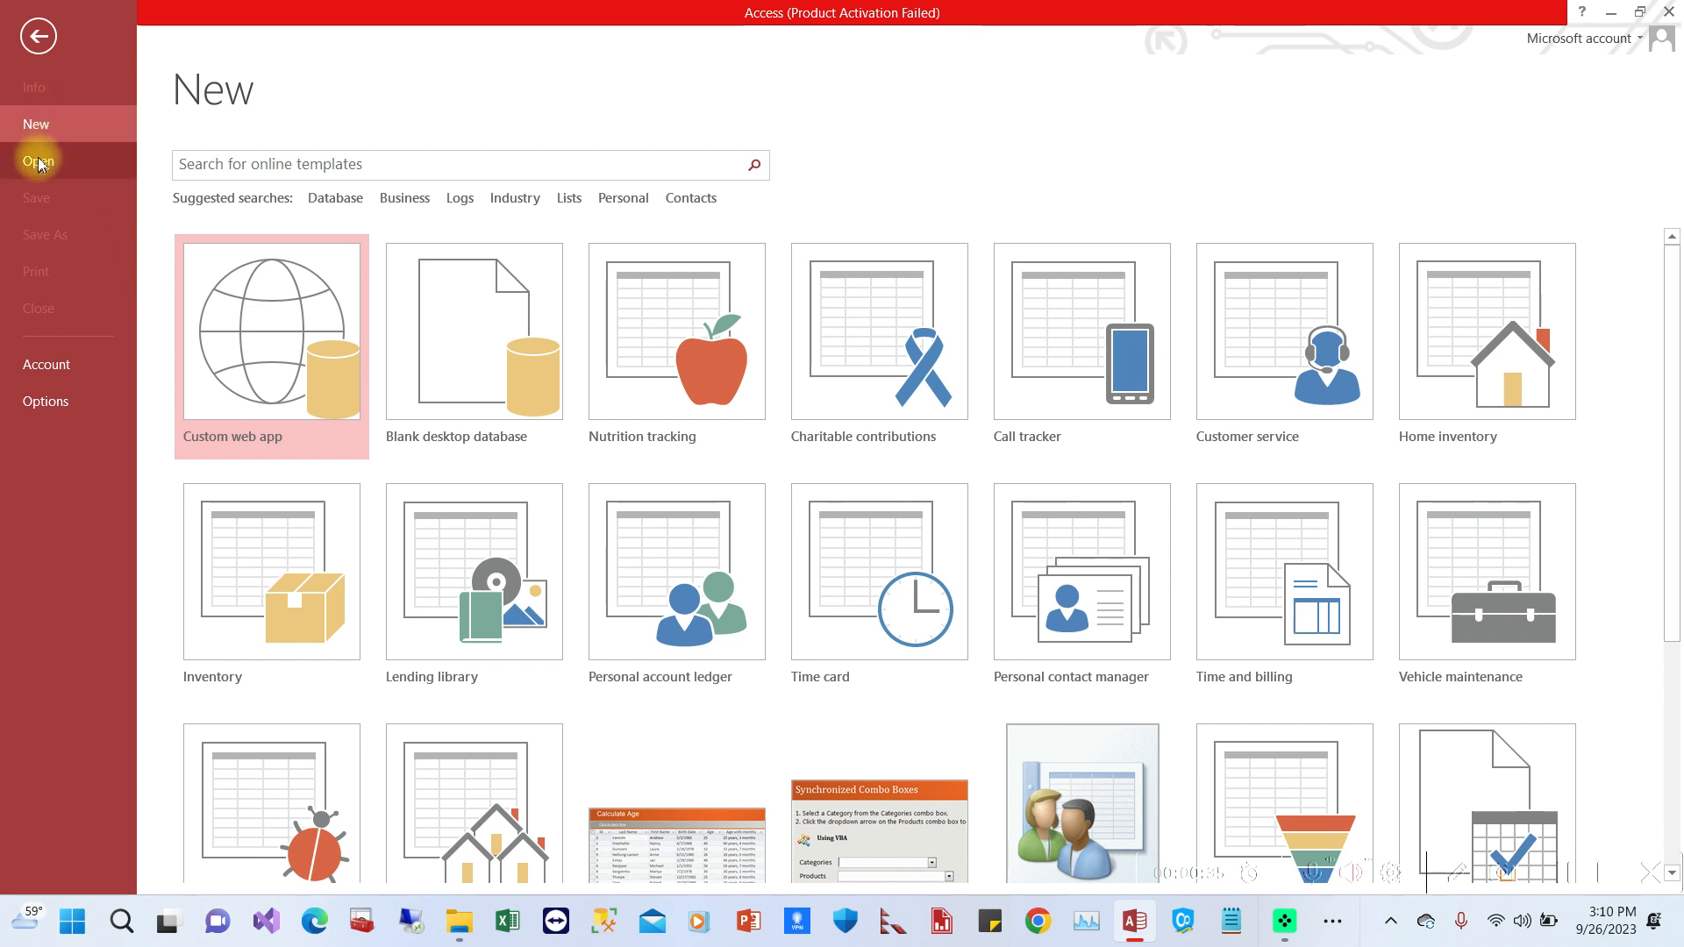
left_click(39, 163)
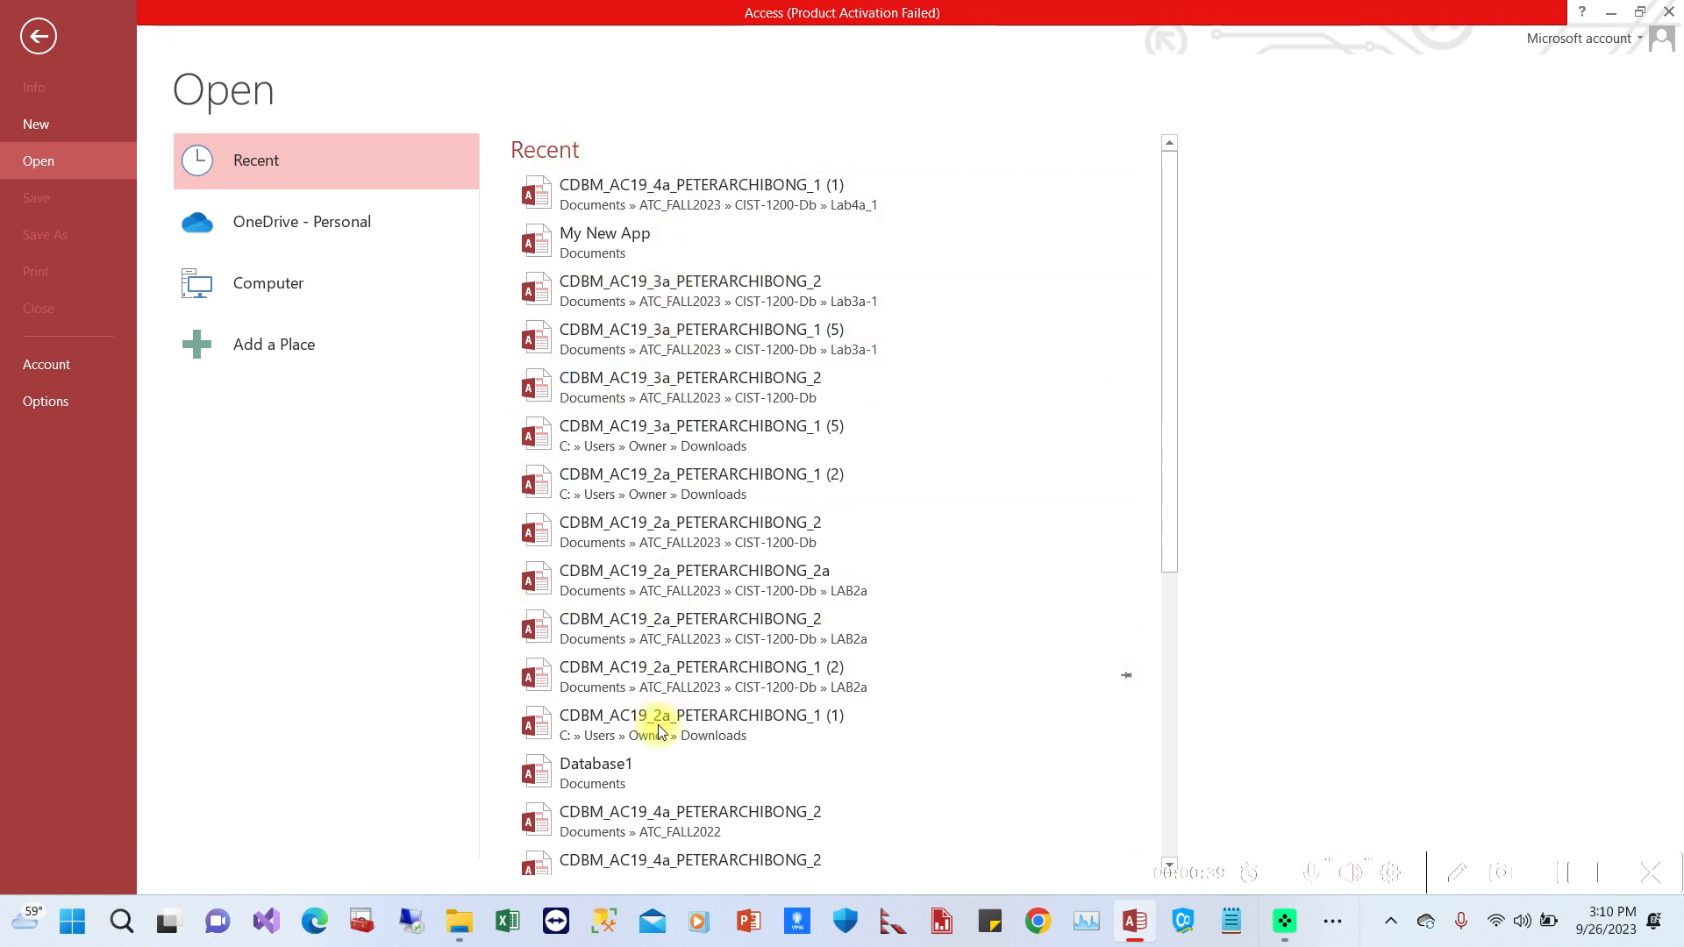
left_click(38, 363)
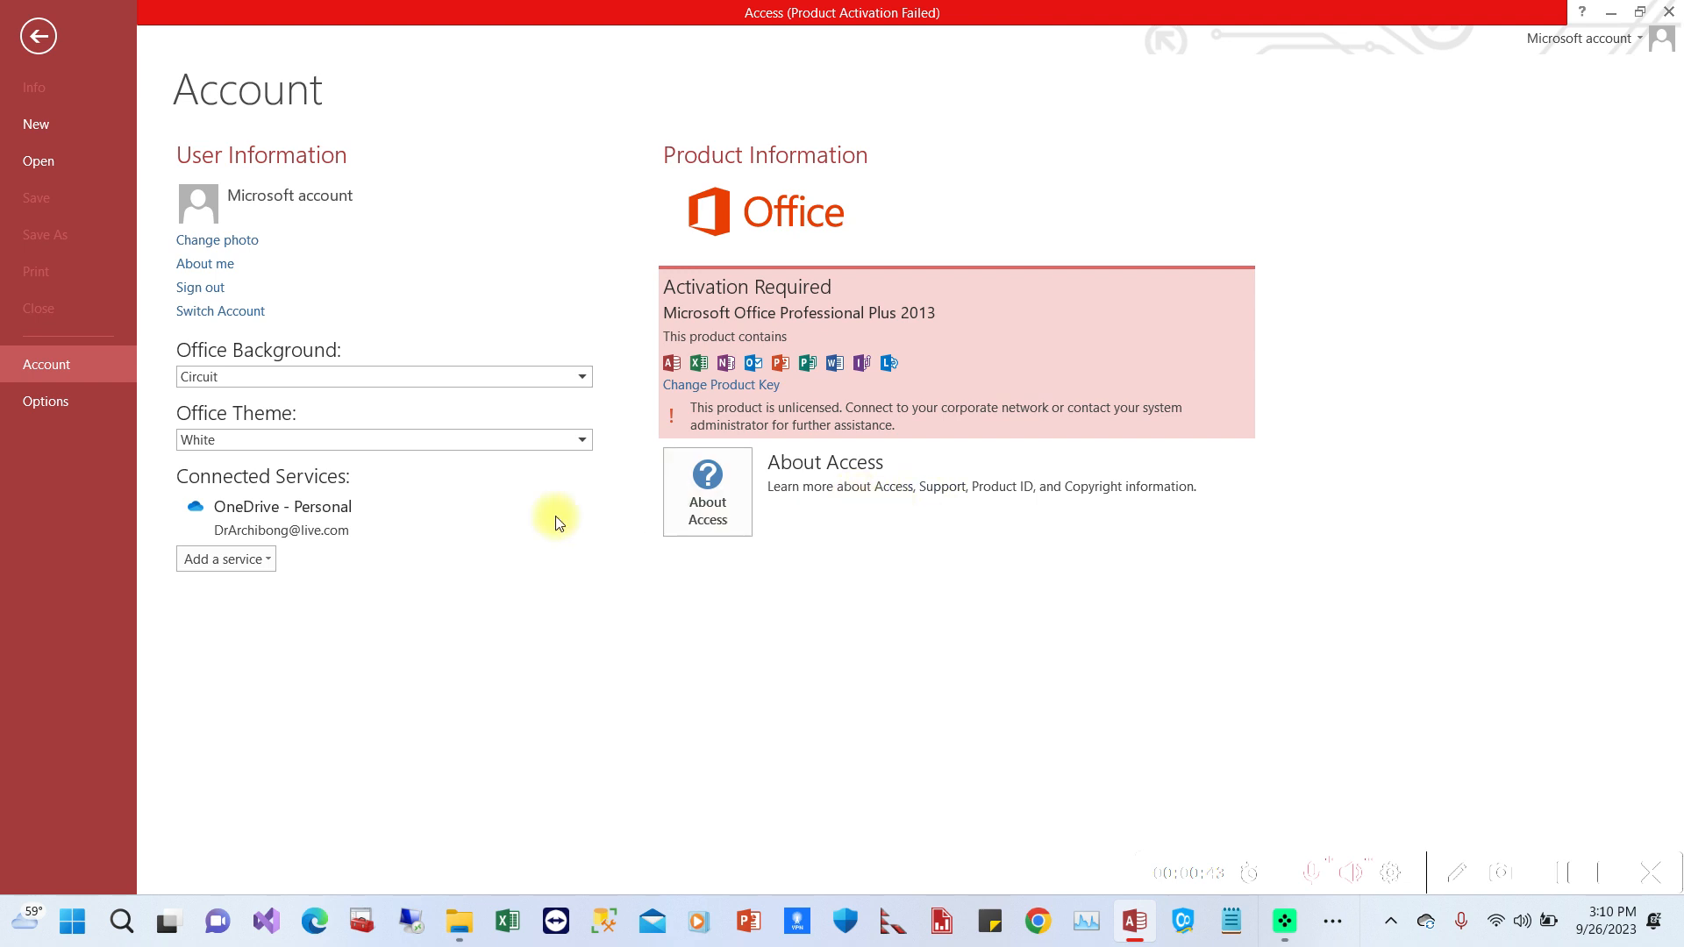
left_click(46, 406)
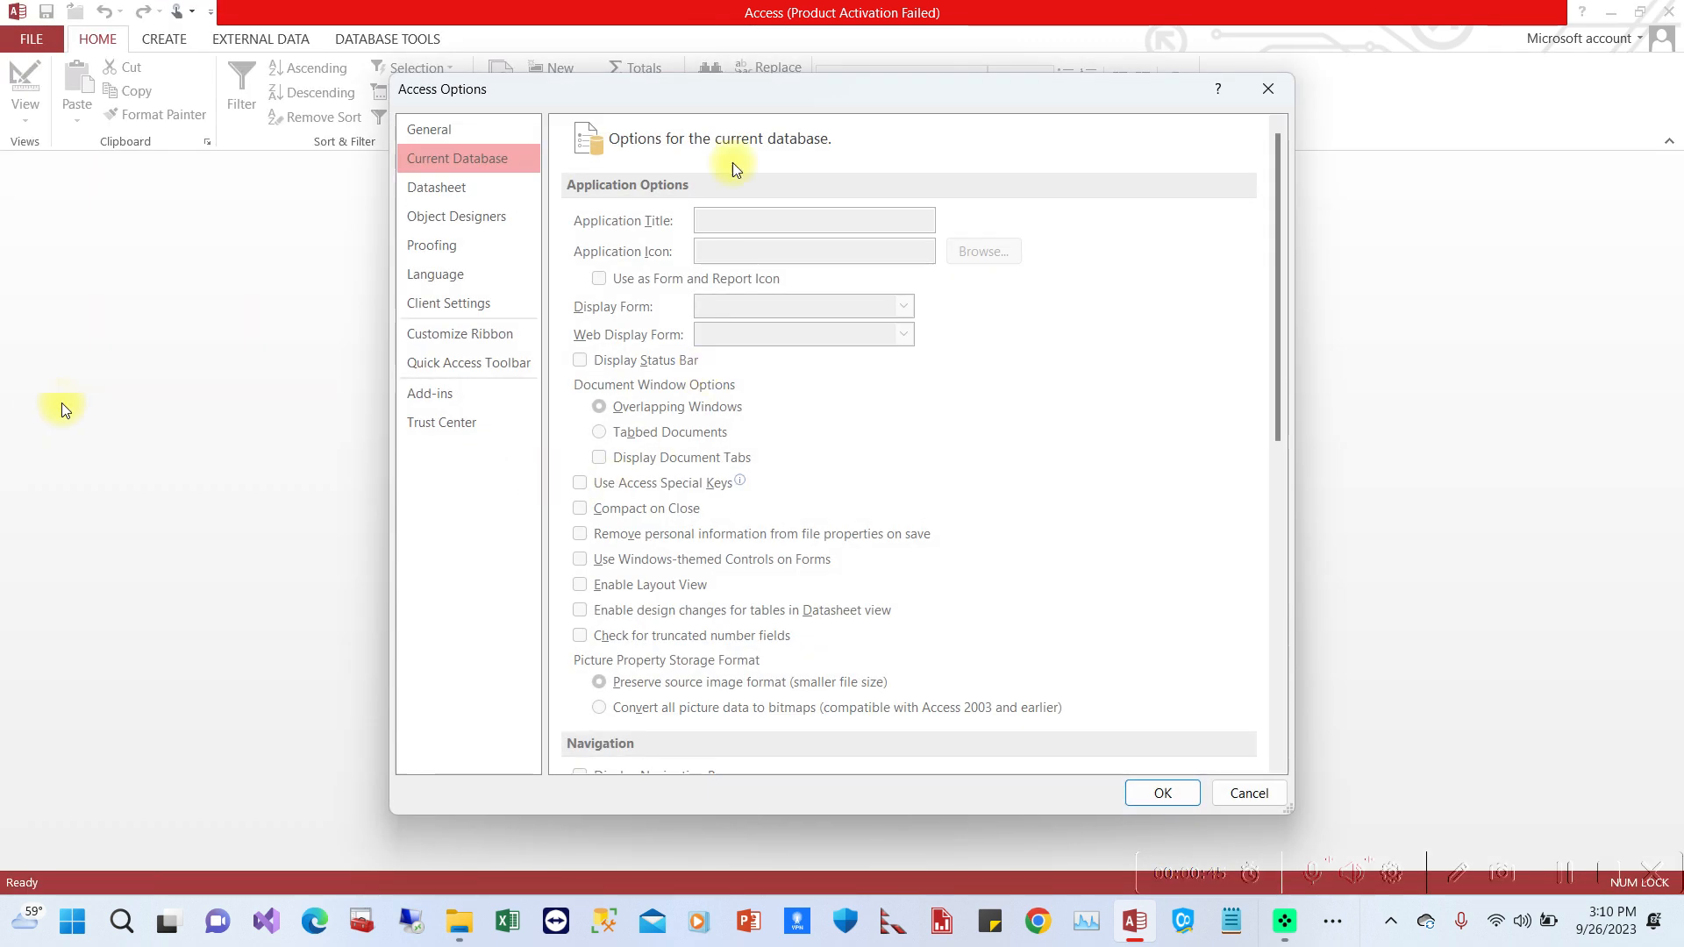
left_click(1249, 793)
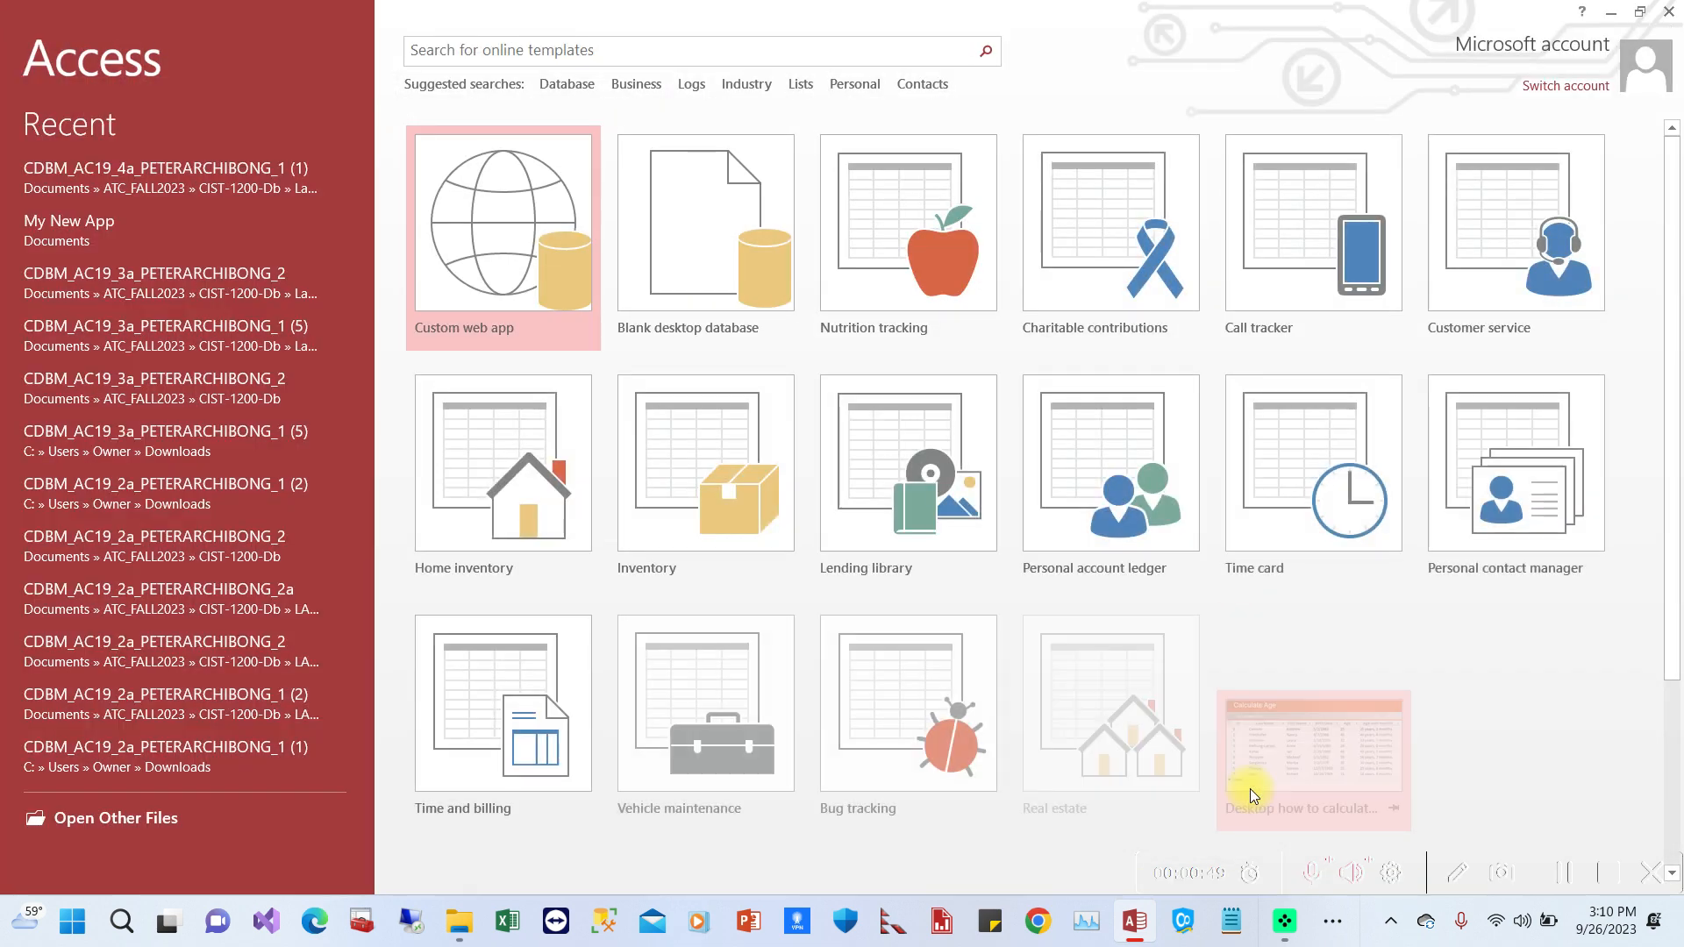
Open the most recent database, stored in the Lab4a_1 folder, and bring up its database properties.
left_click(278, 200)
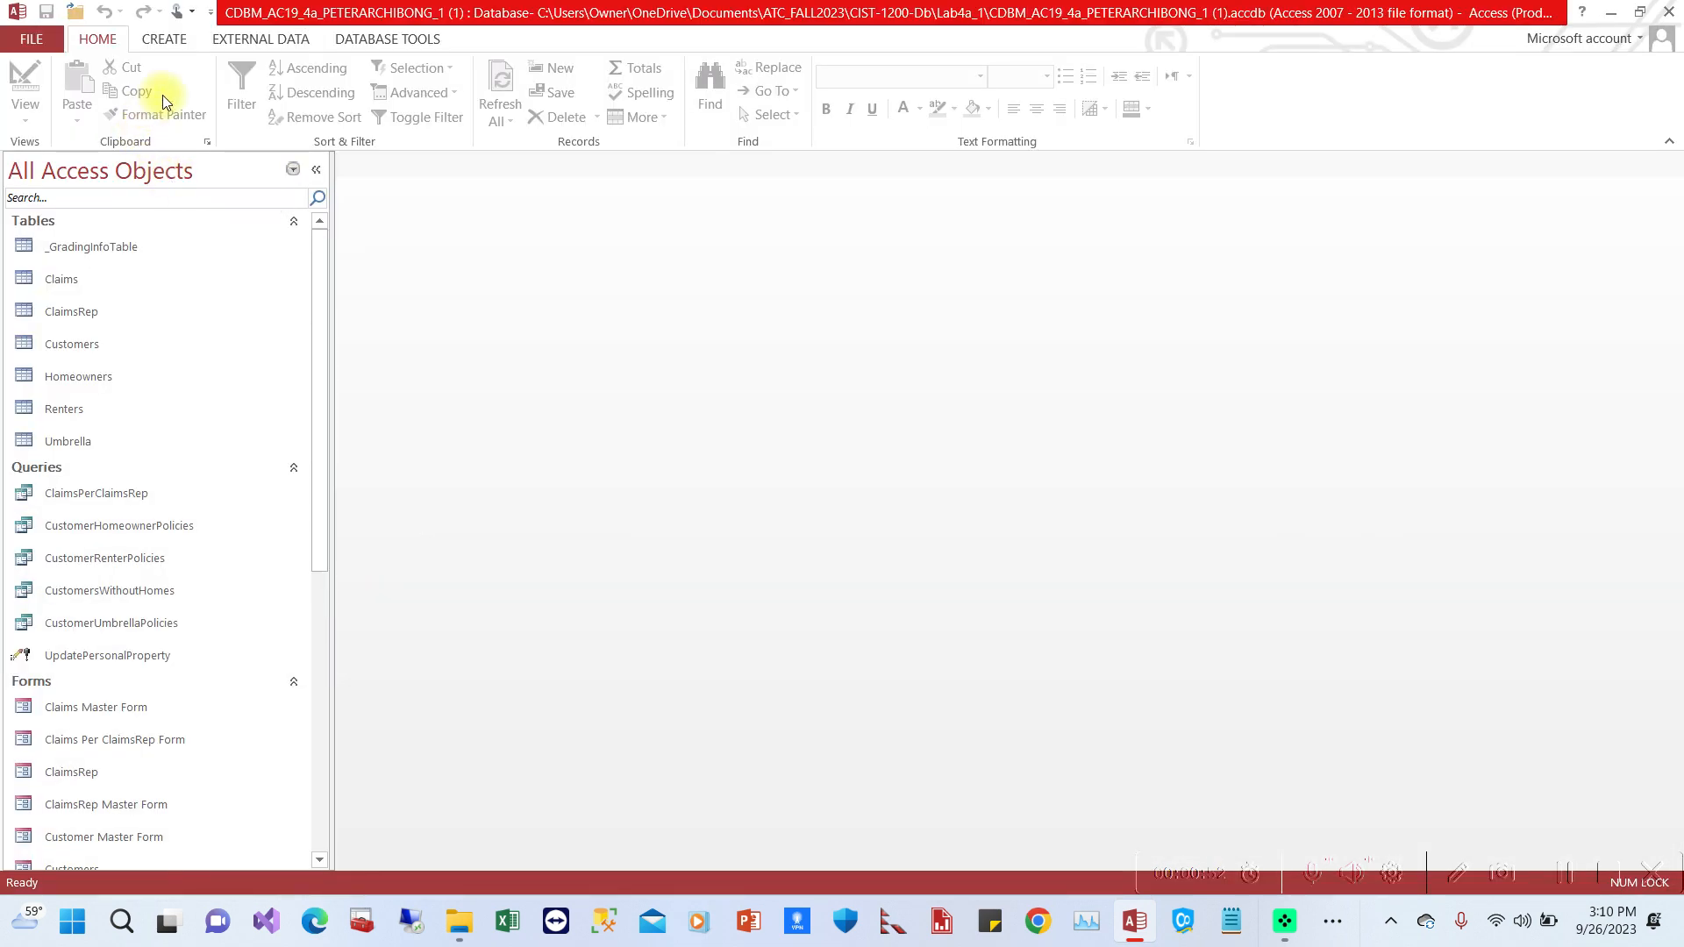
left_click(31, 41)
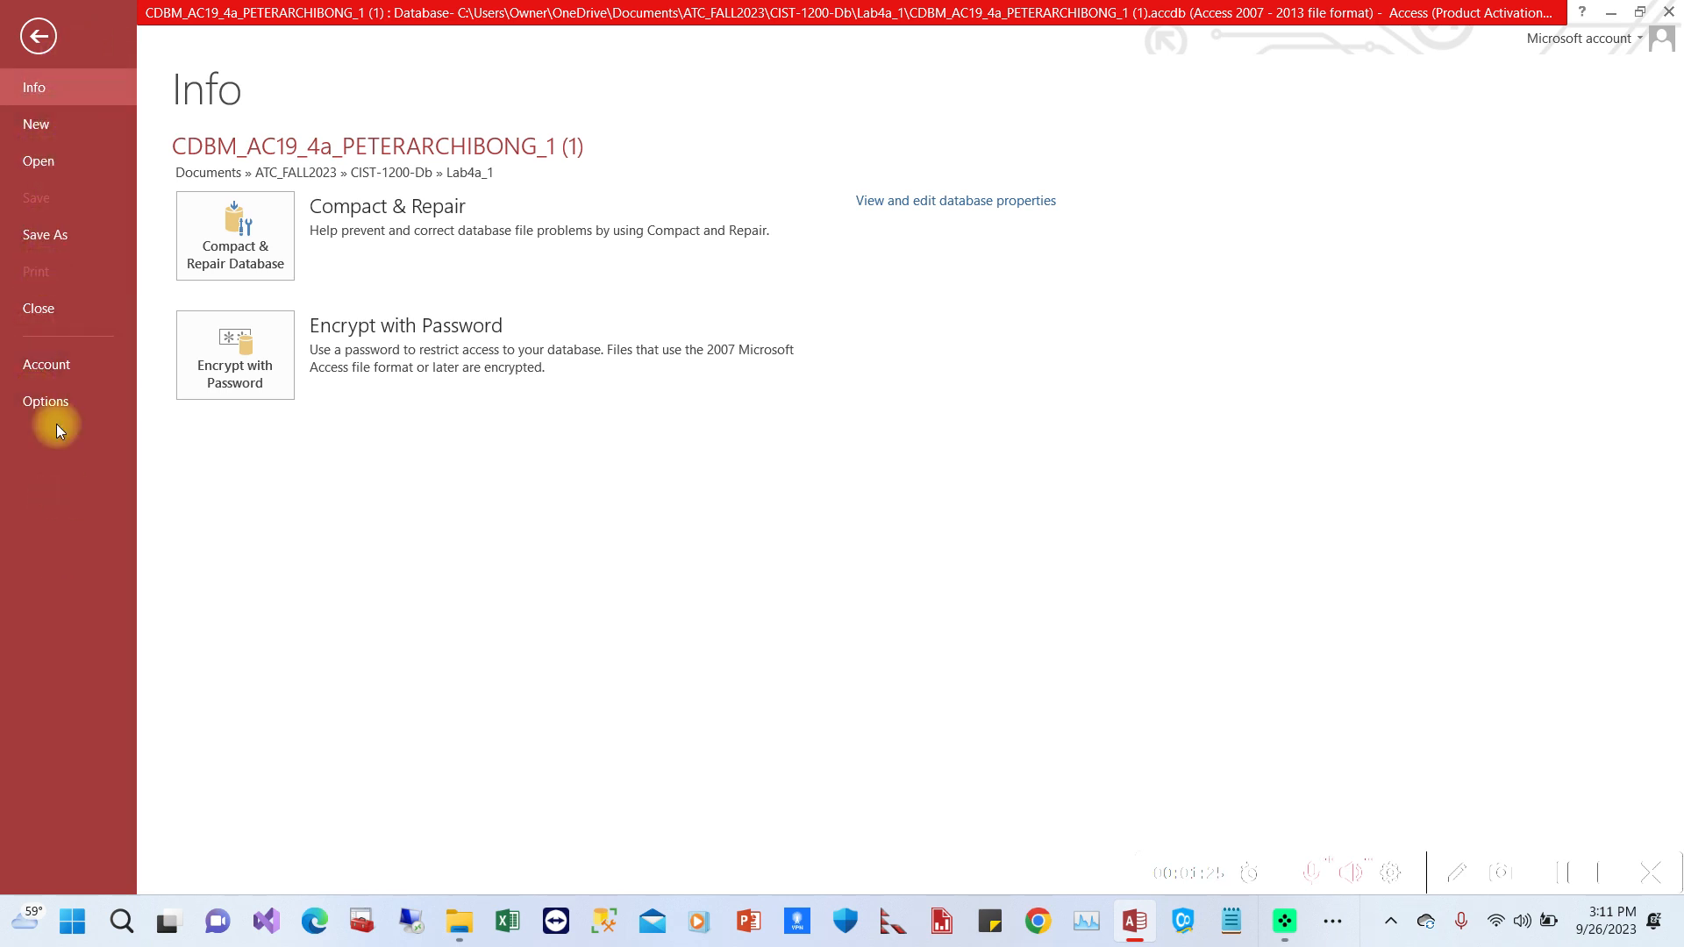
left_click(39, 114)
left_click(39, 158)
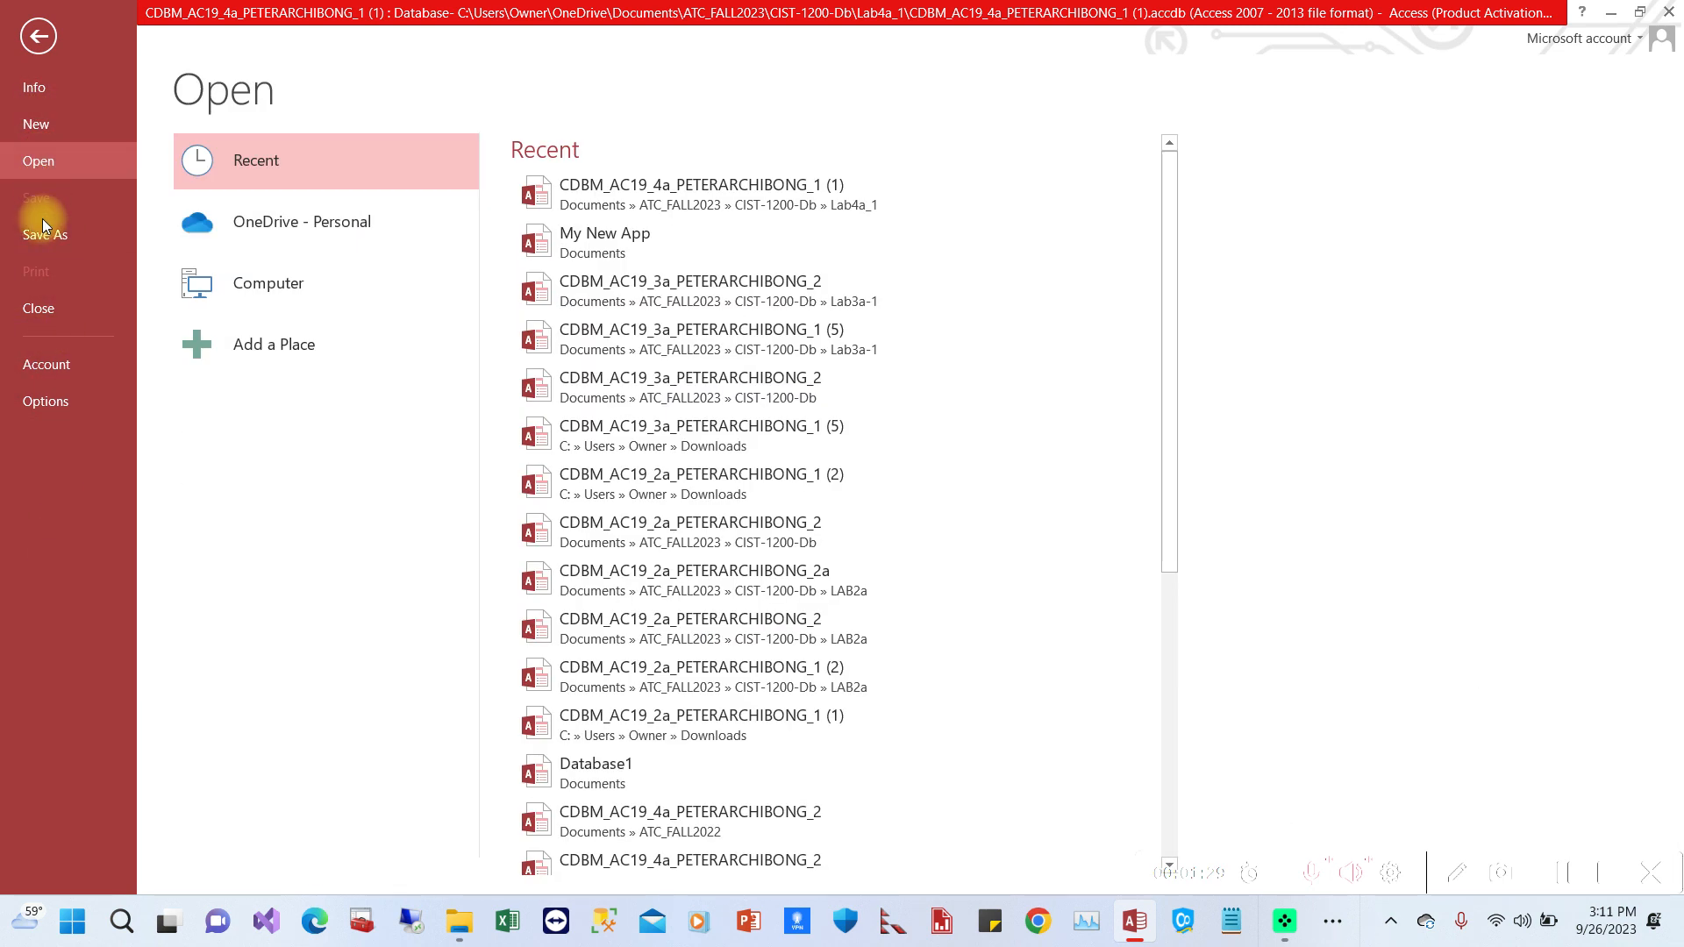
left_click(42, 230)
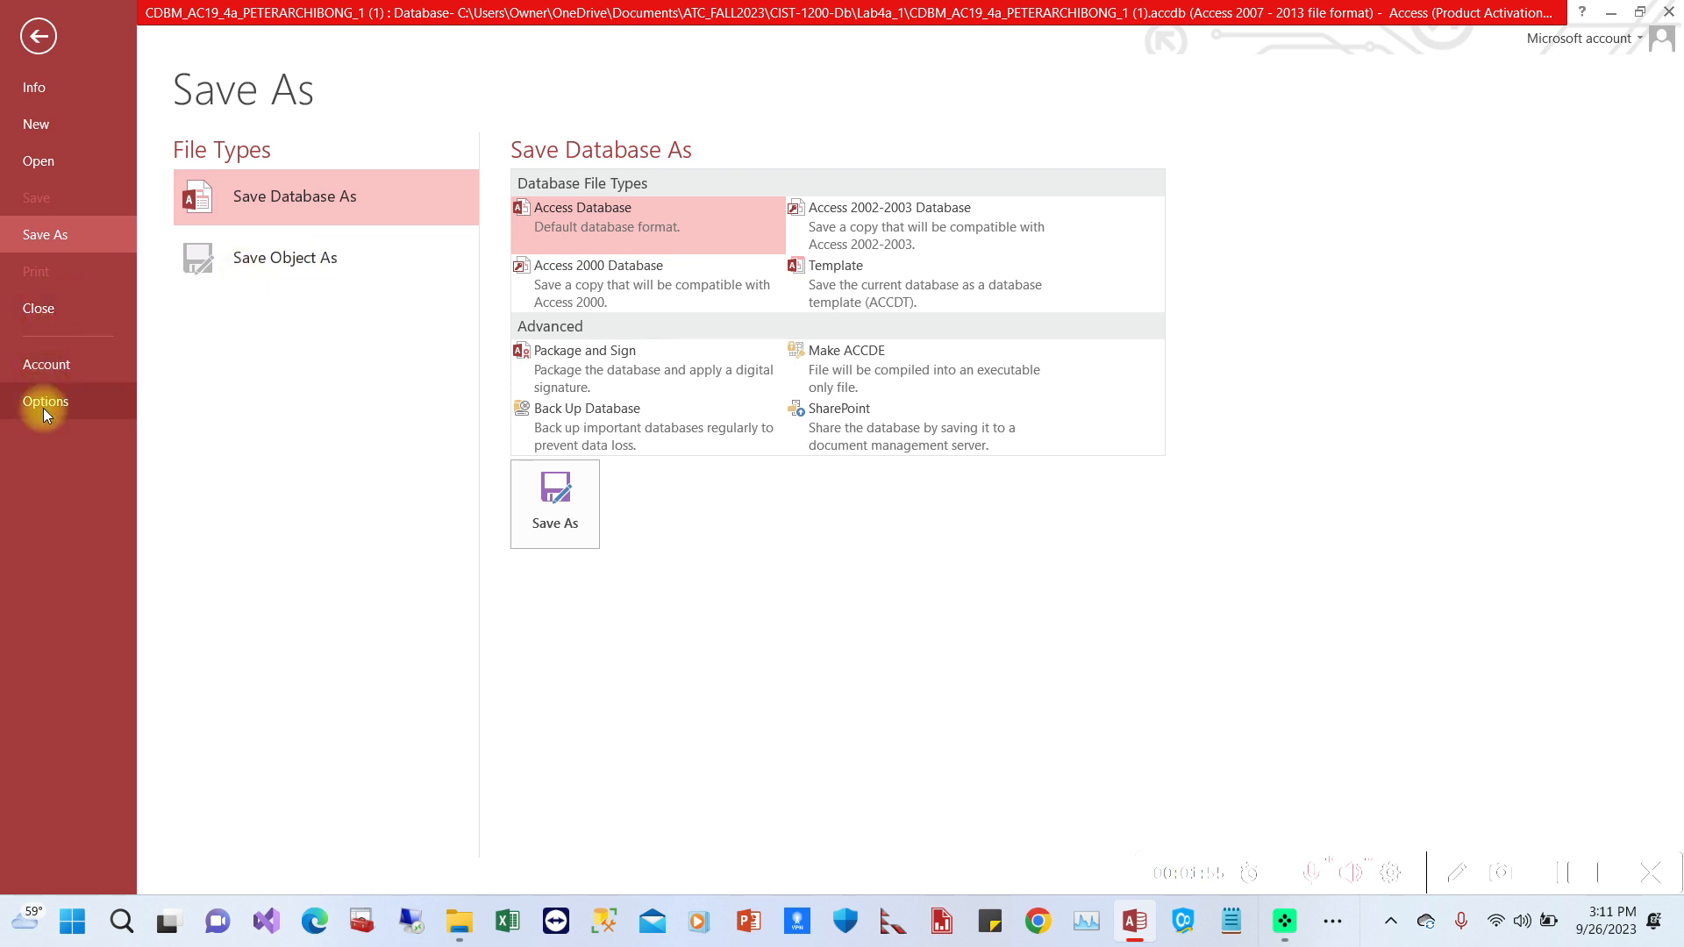
left_click(35, 88)
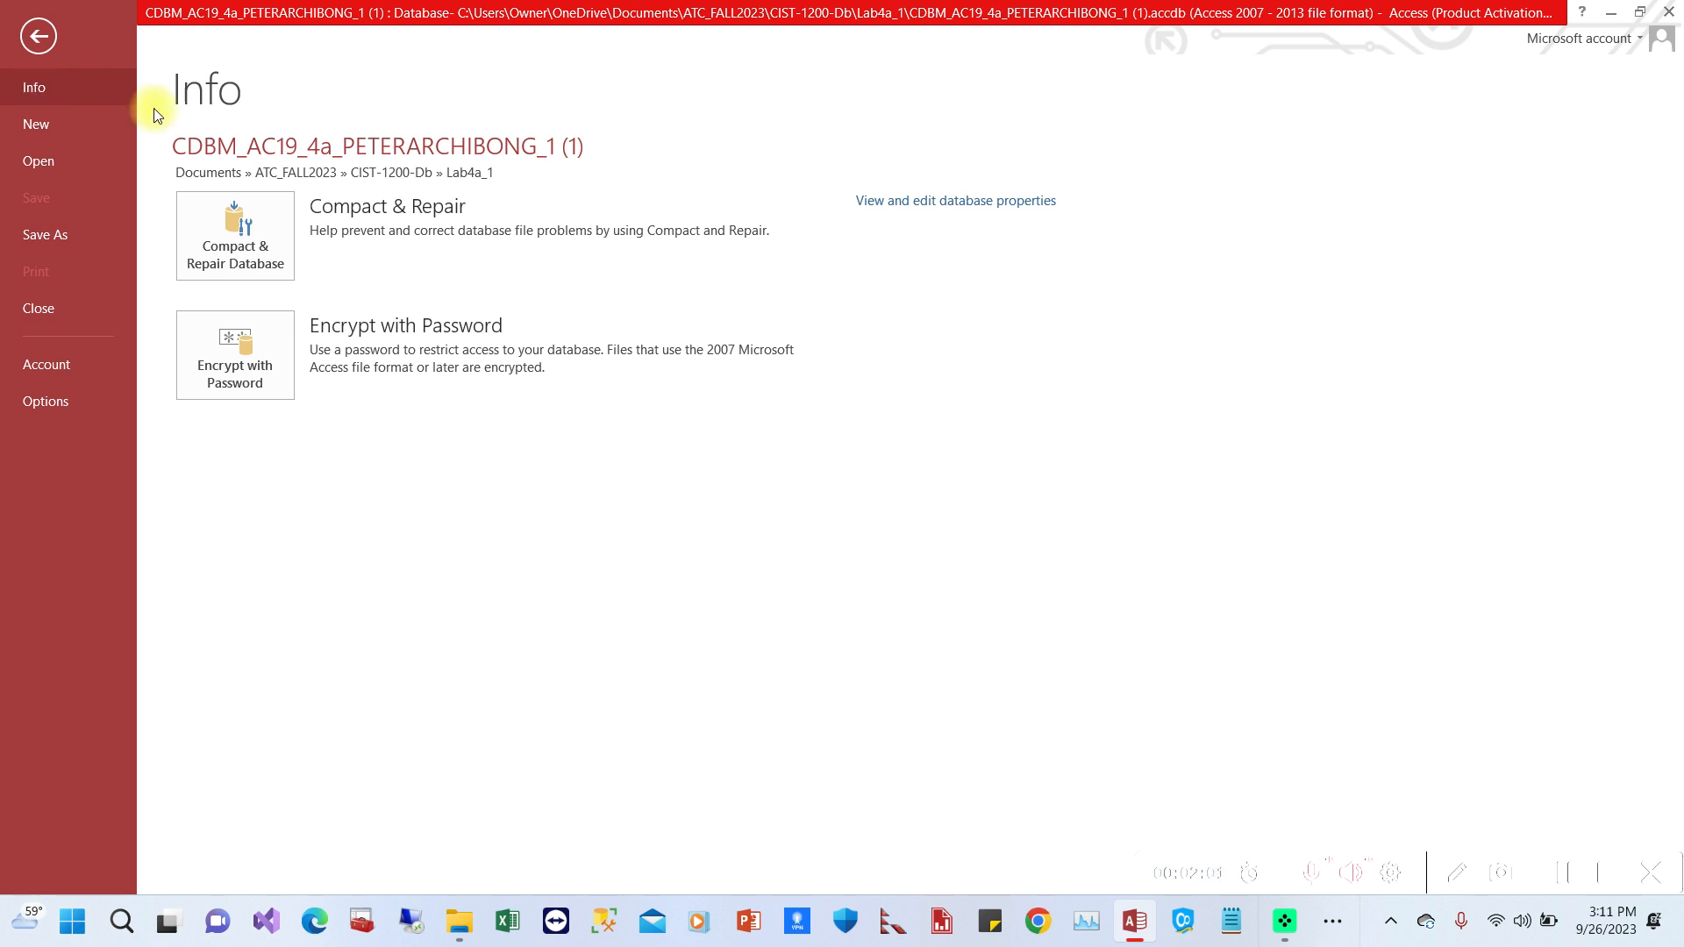
left_click(970, 208)
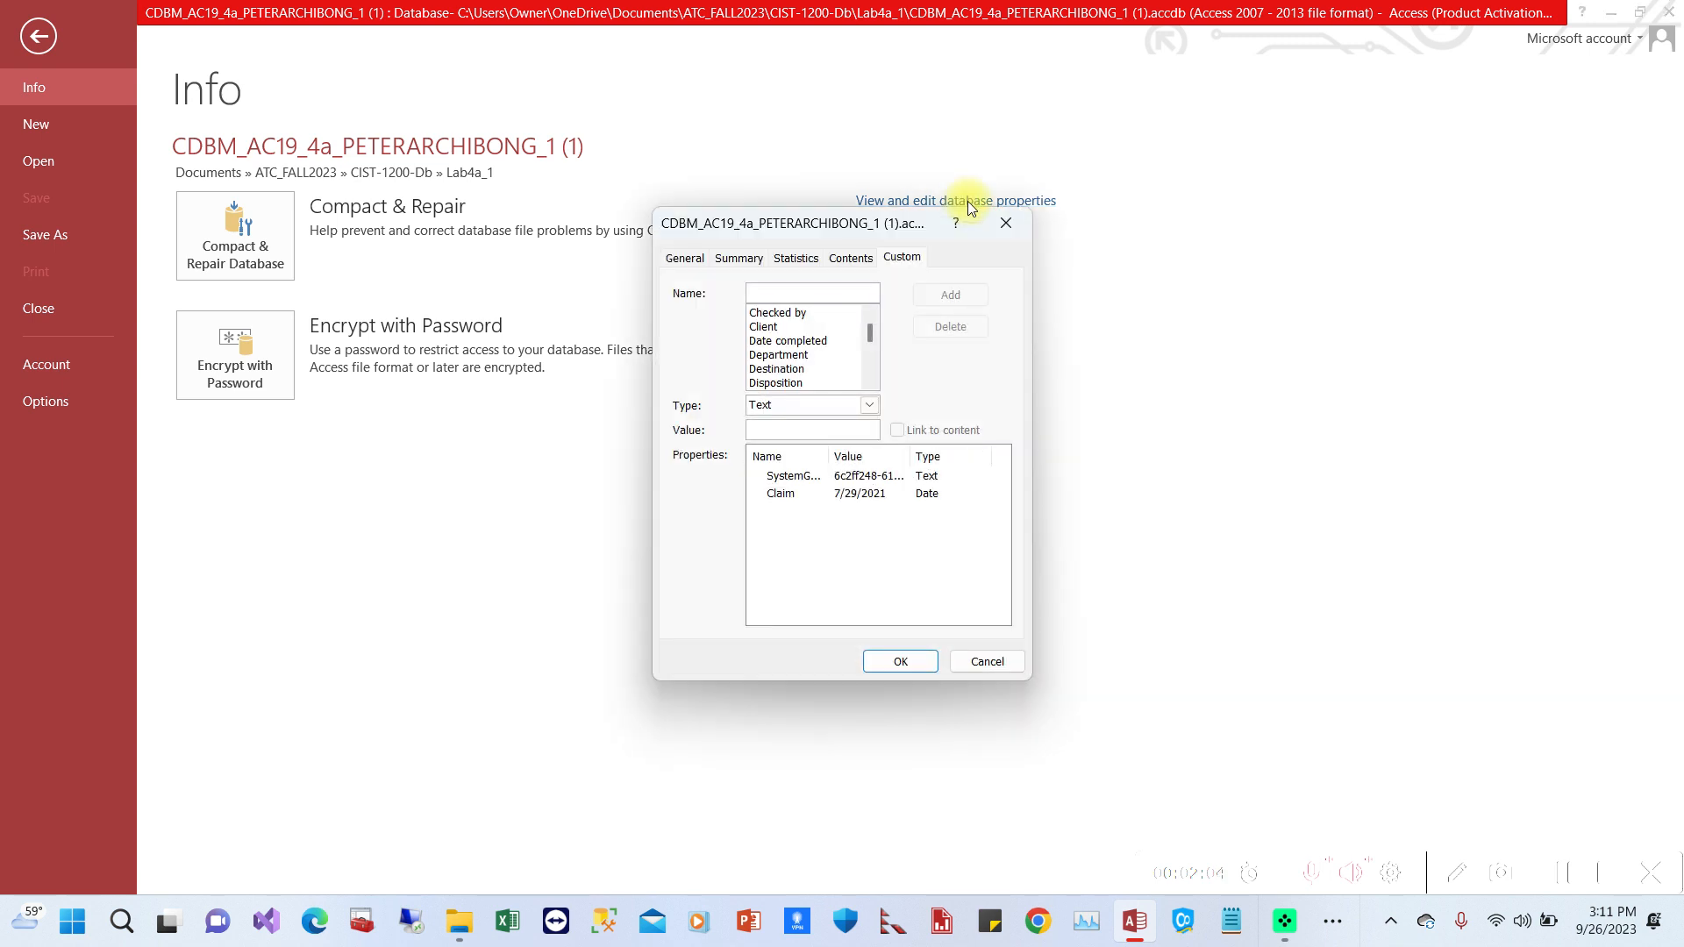
Examine the SystemGUID and Claim entries among the database's custom properties.
left_click(784, 492)
left_click(785, 478)
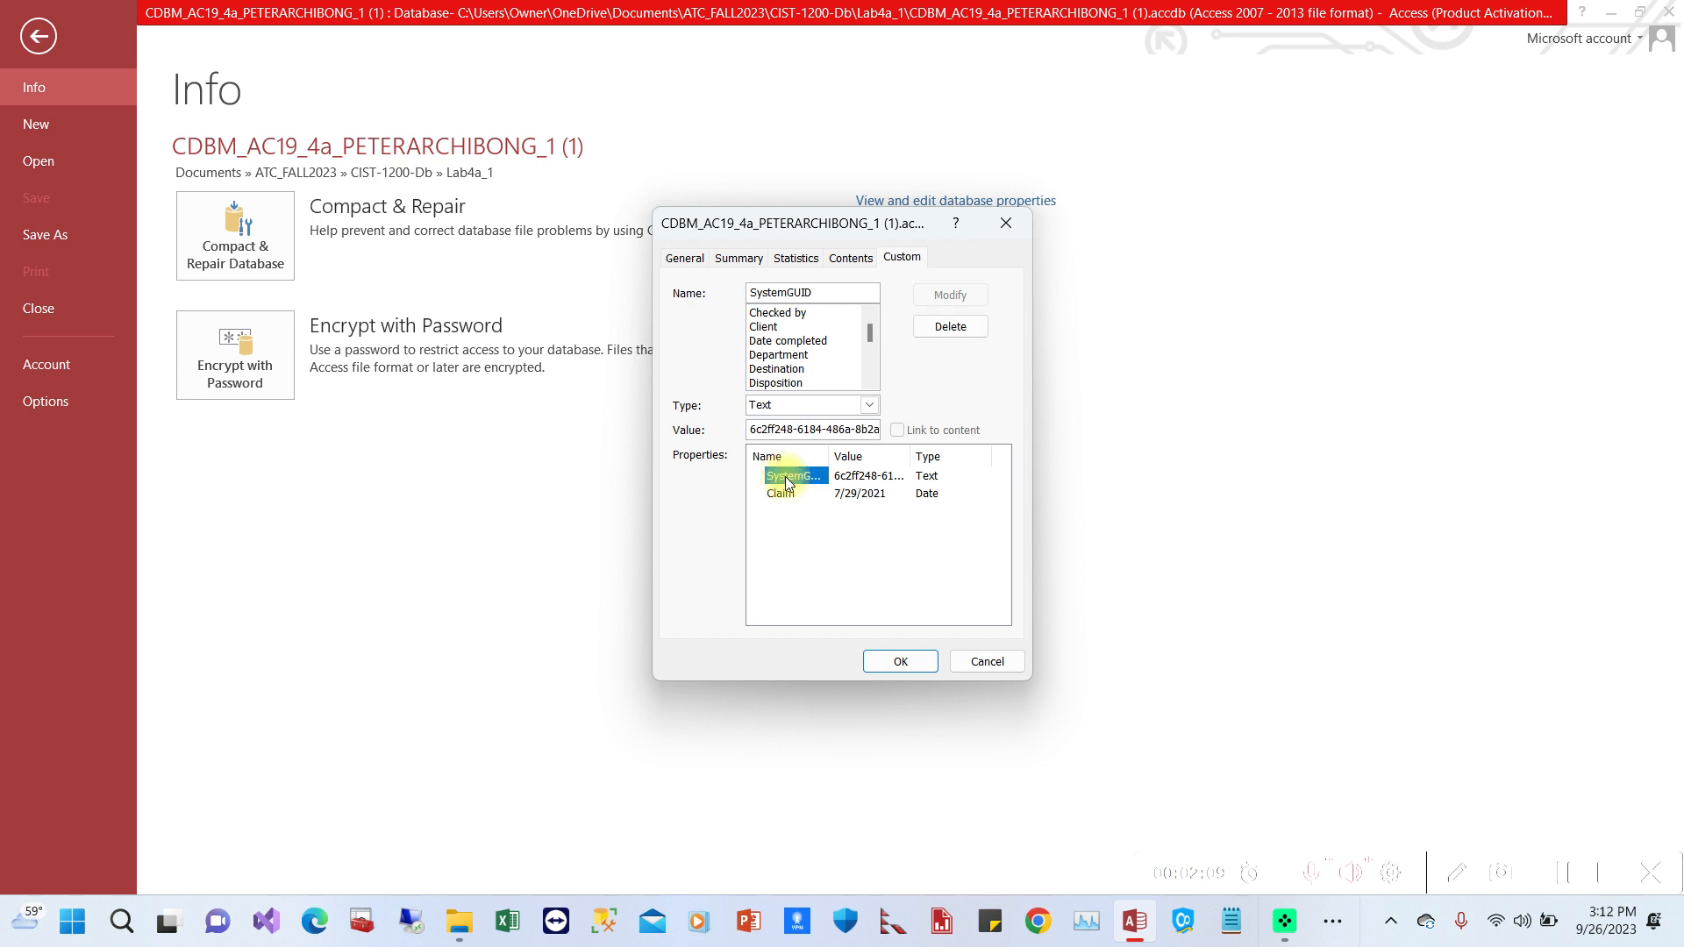
left_click(783, 493)
left_click(786, 478)
left_click(781, 493)
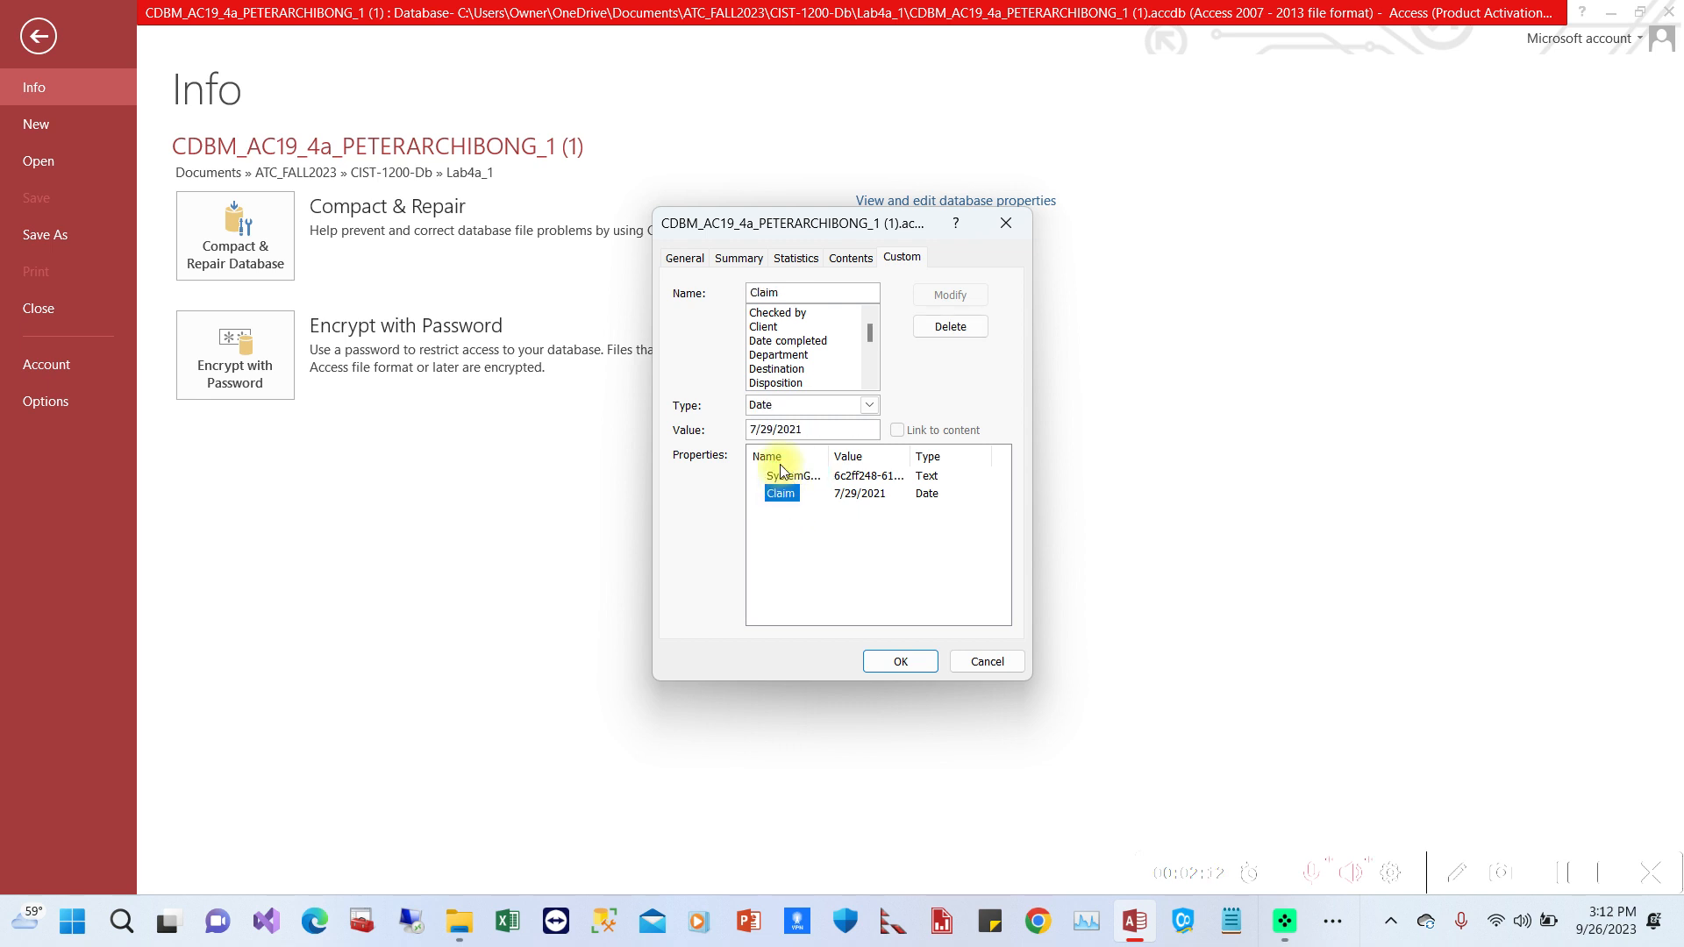
left_click(903, 260)
Review the database's contents list, statistics, summary and general file properties.
left_click(851, 257)
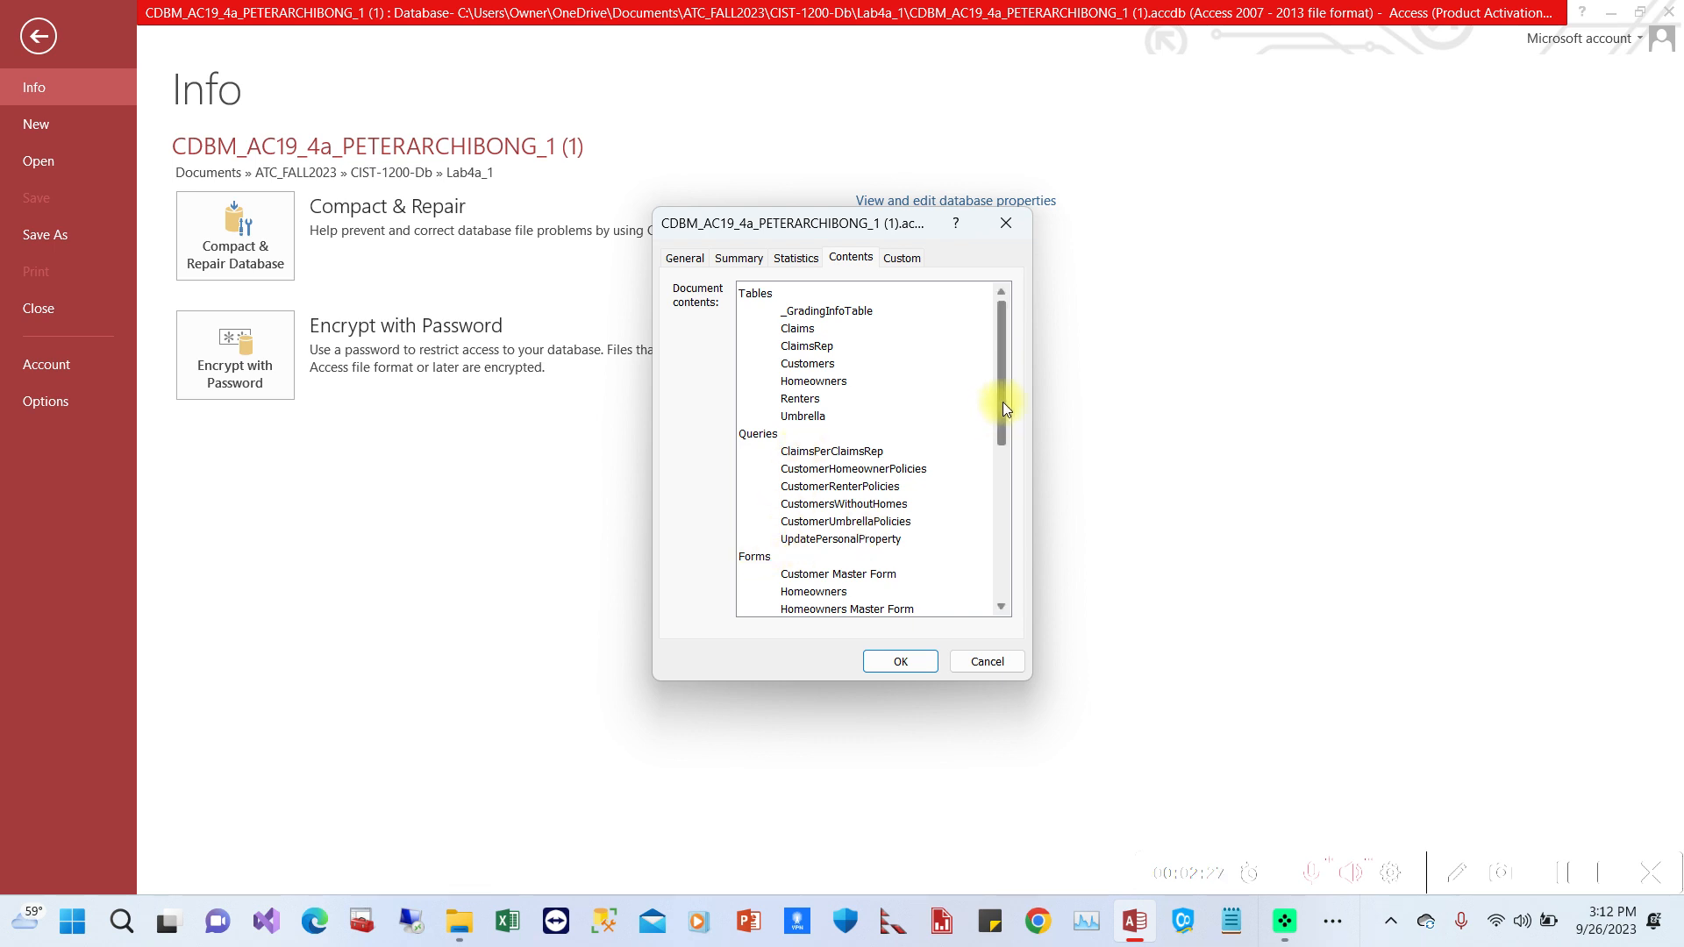
left_click_drag(1003, 402, 1016, 507)
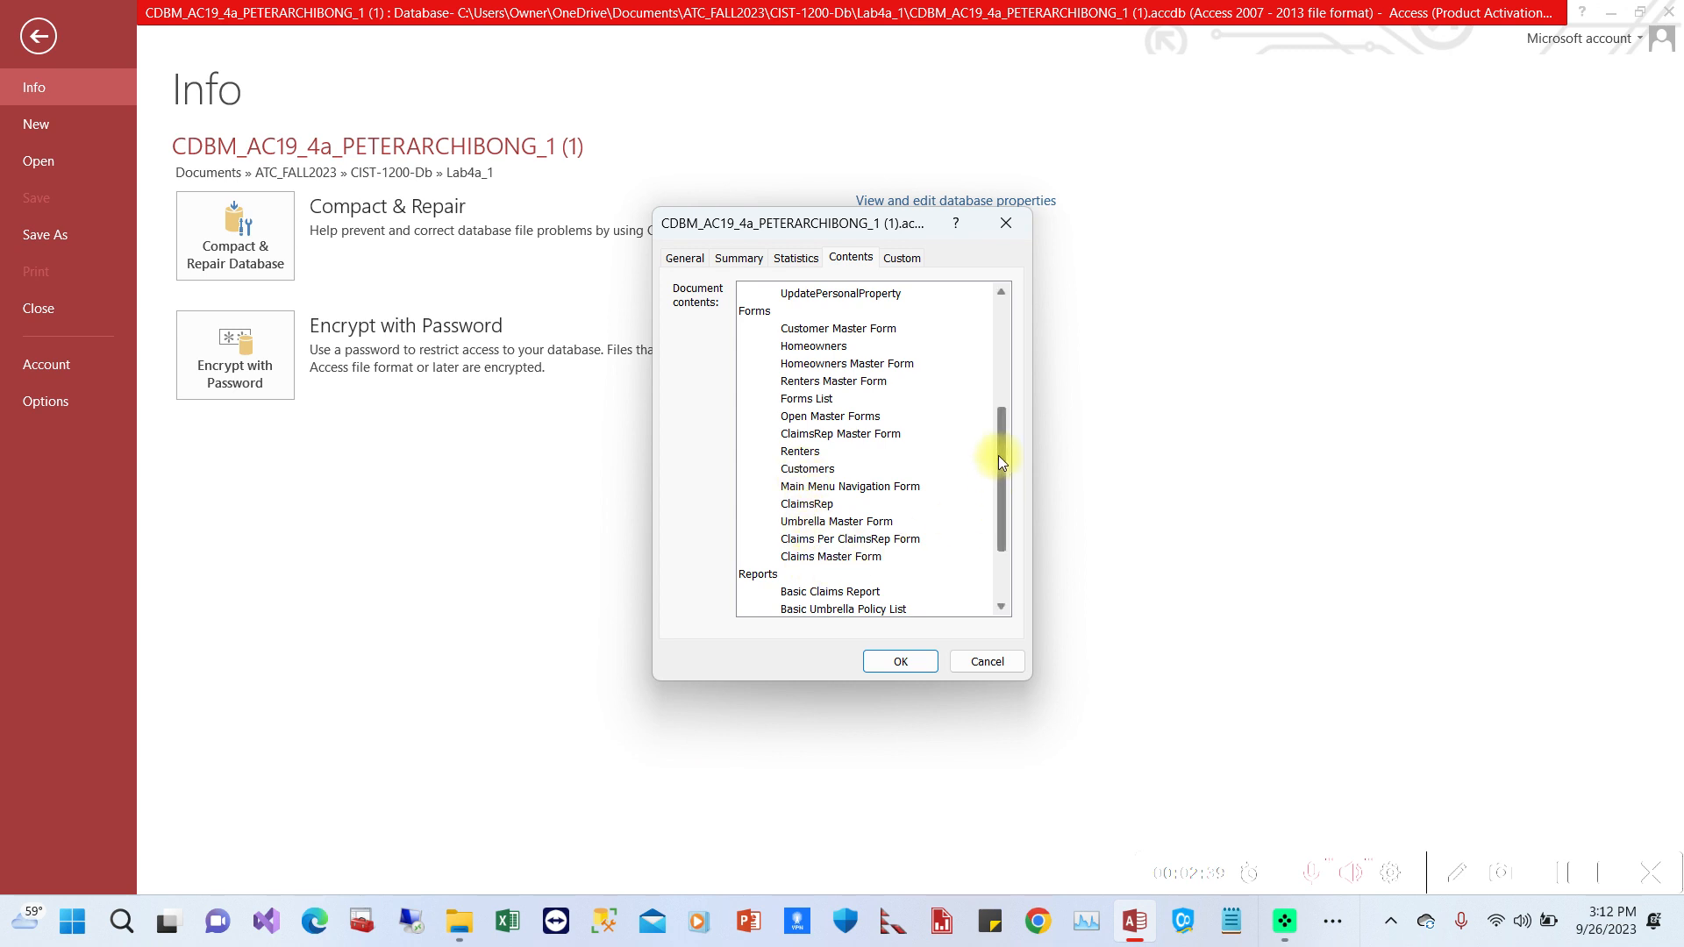
left_click_drag(998, 454, 996, 521)
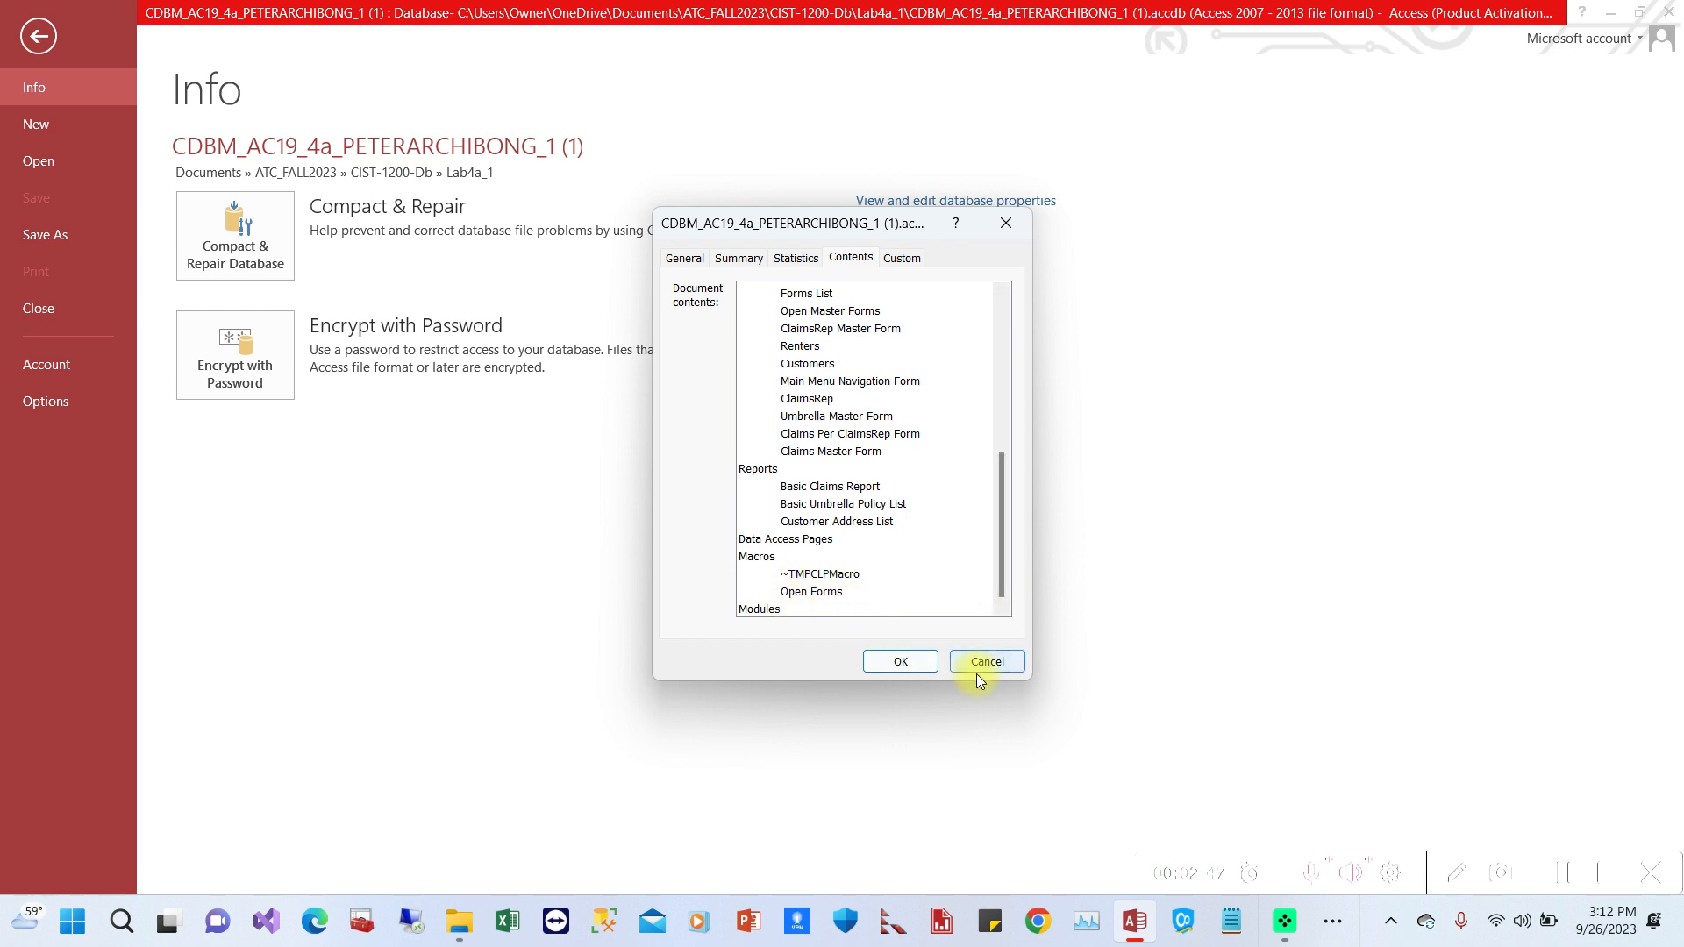
left_click(797, 259)
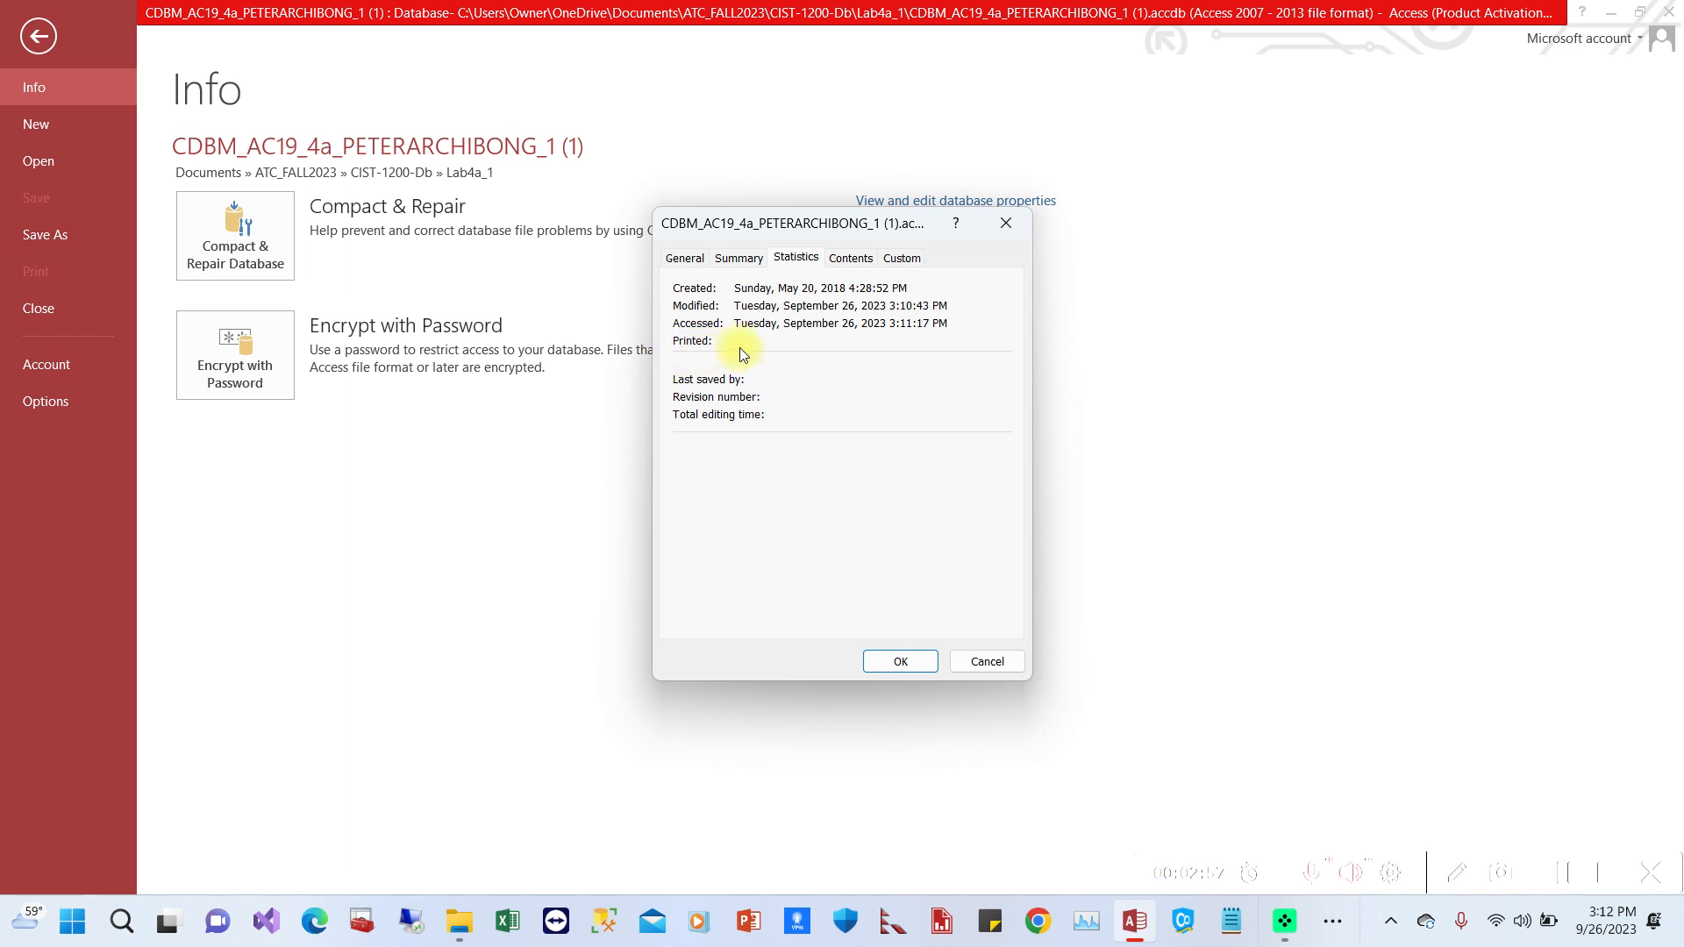
left_click(737, 259)
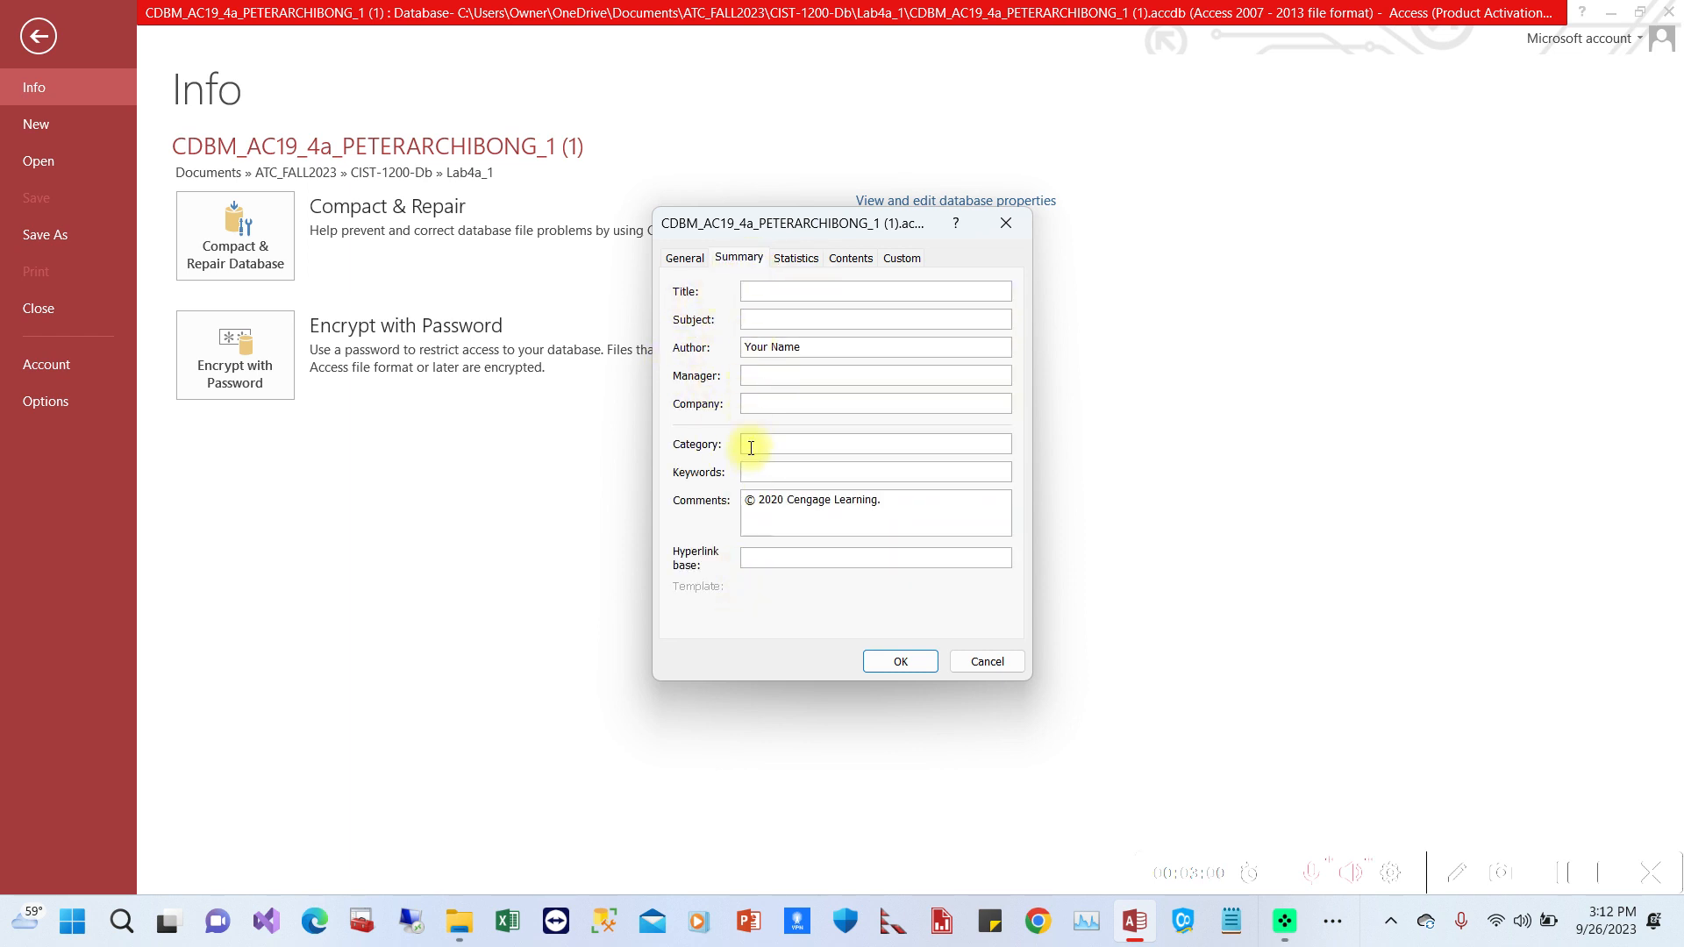
left_click(684, 259)
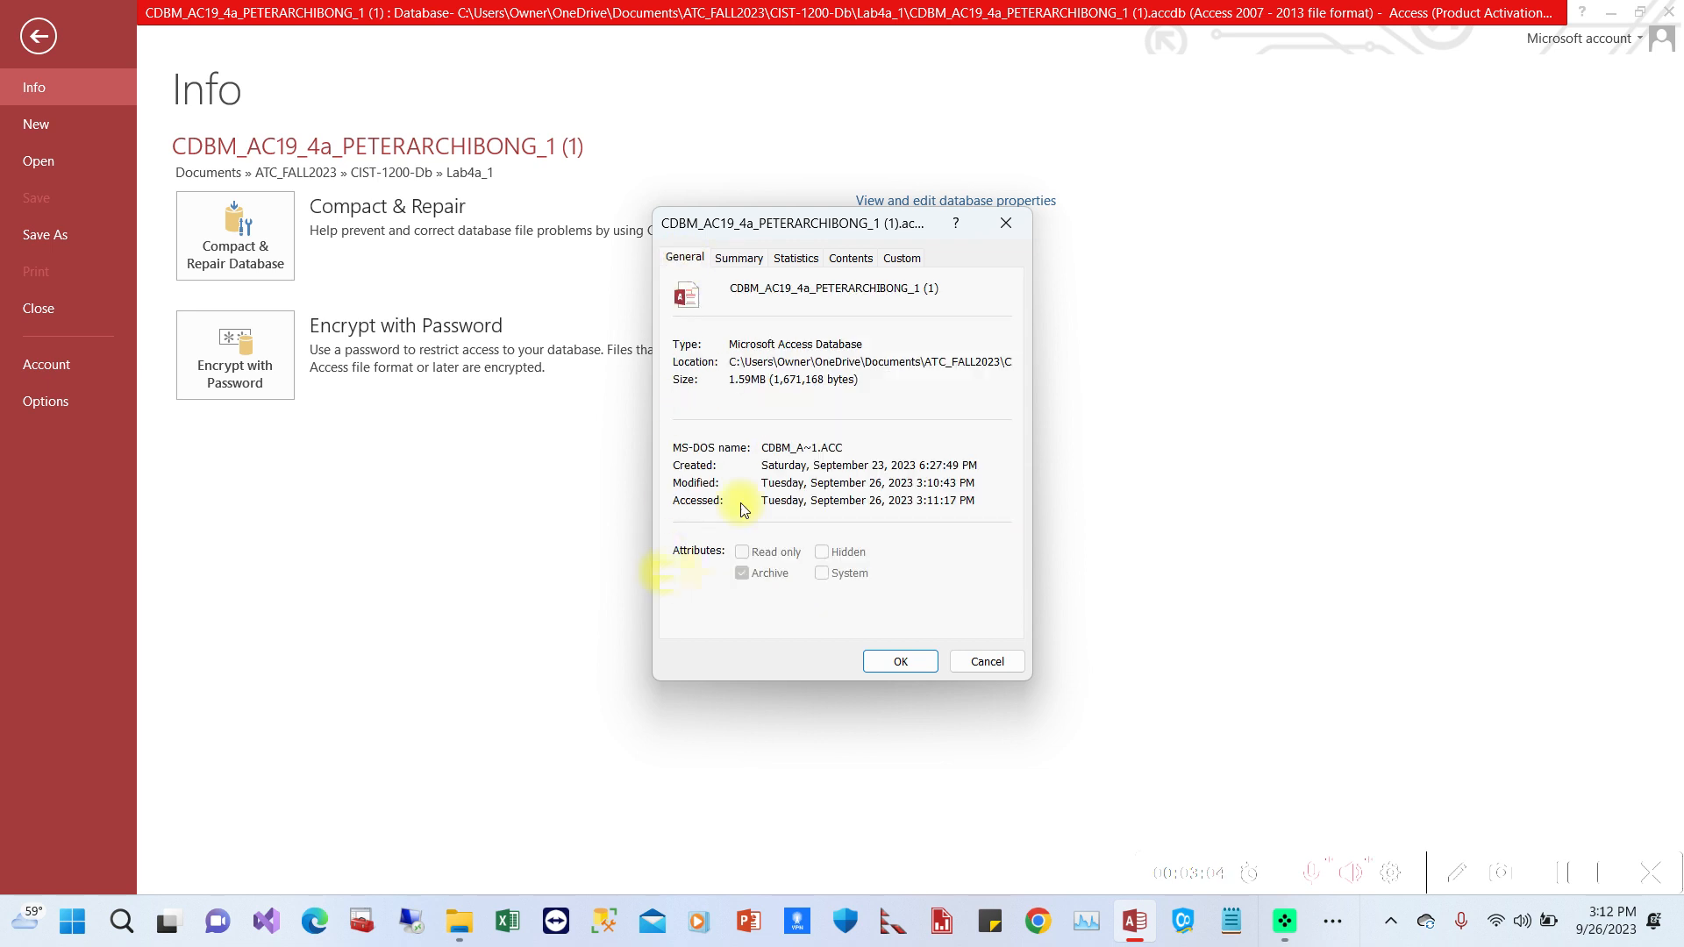
Delete the Claim and SystemGUID custom properties from the database.
left_click(903, 263)
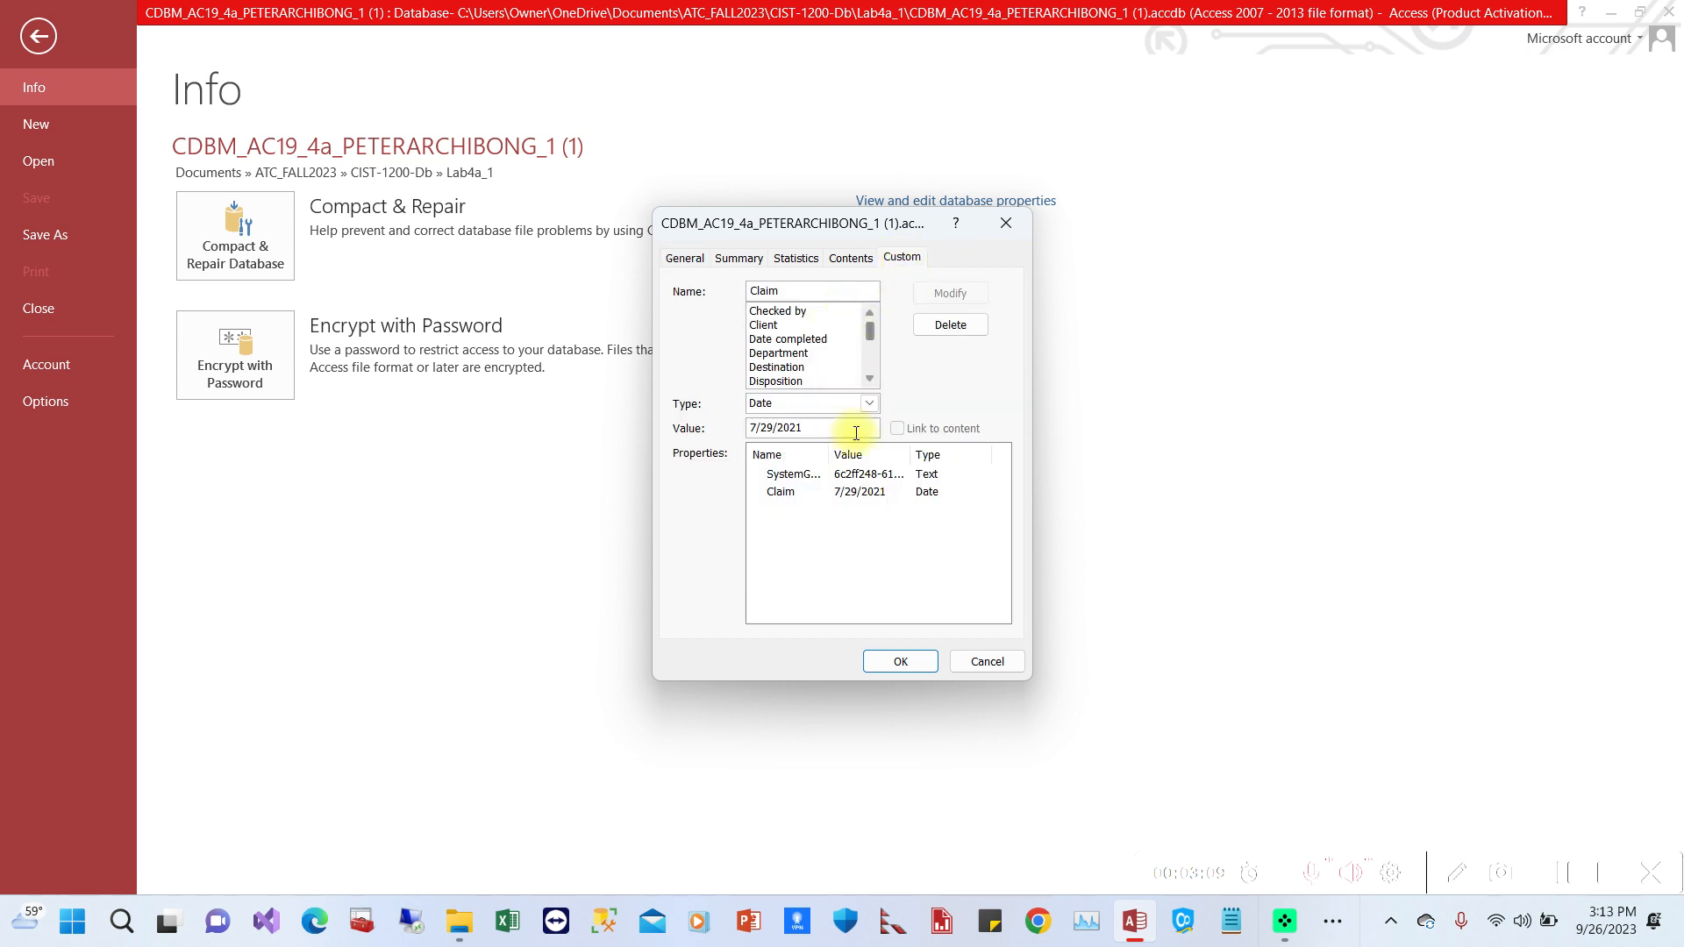
left_click(780, 492)
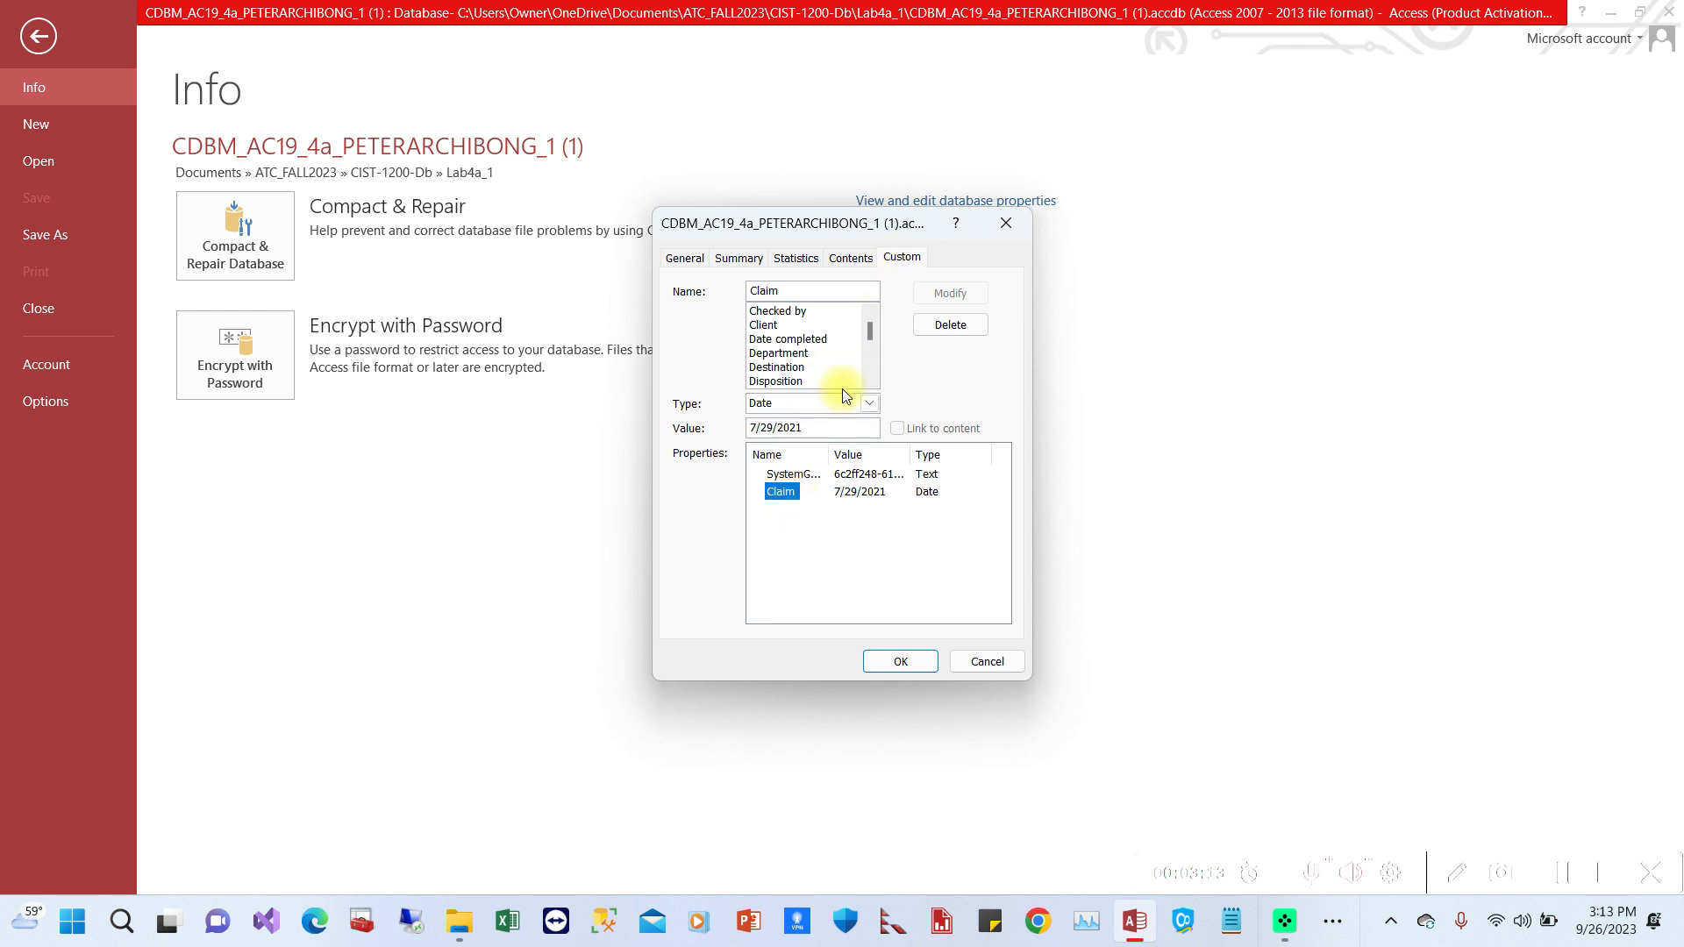
left_click(940, 328)
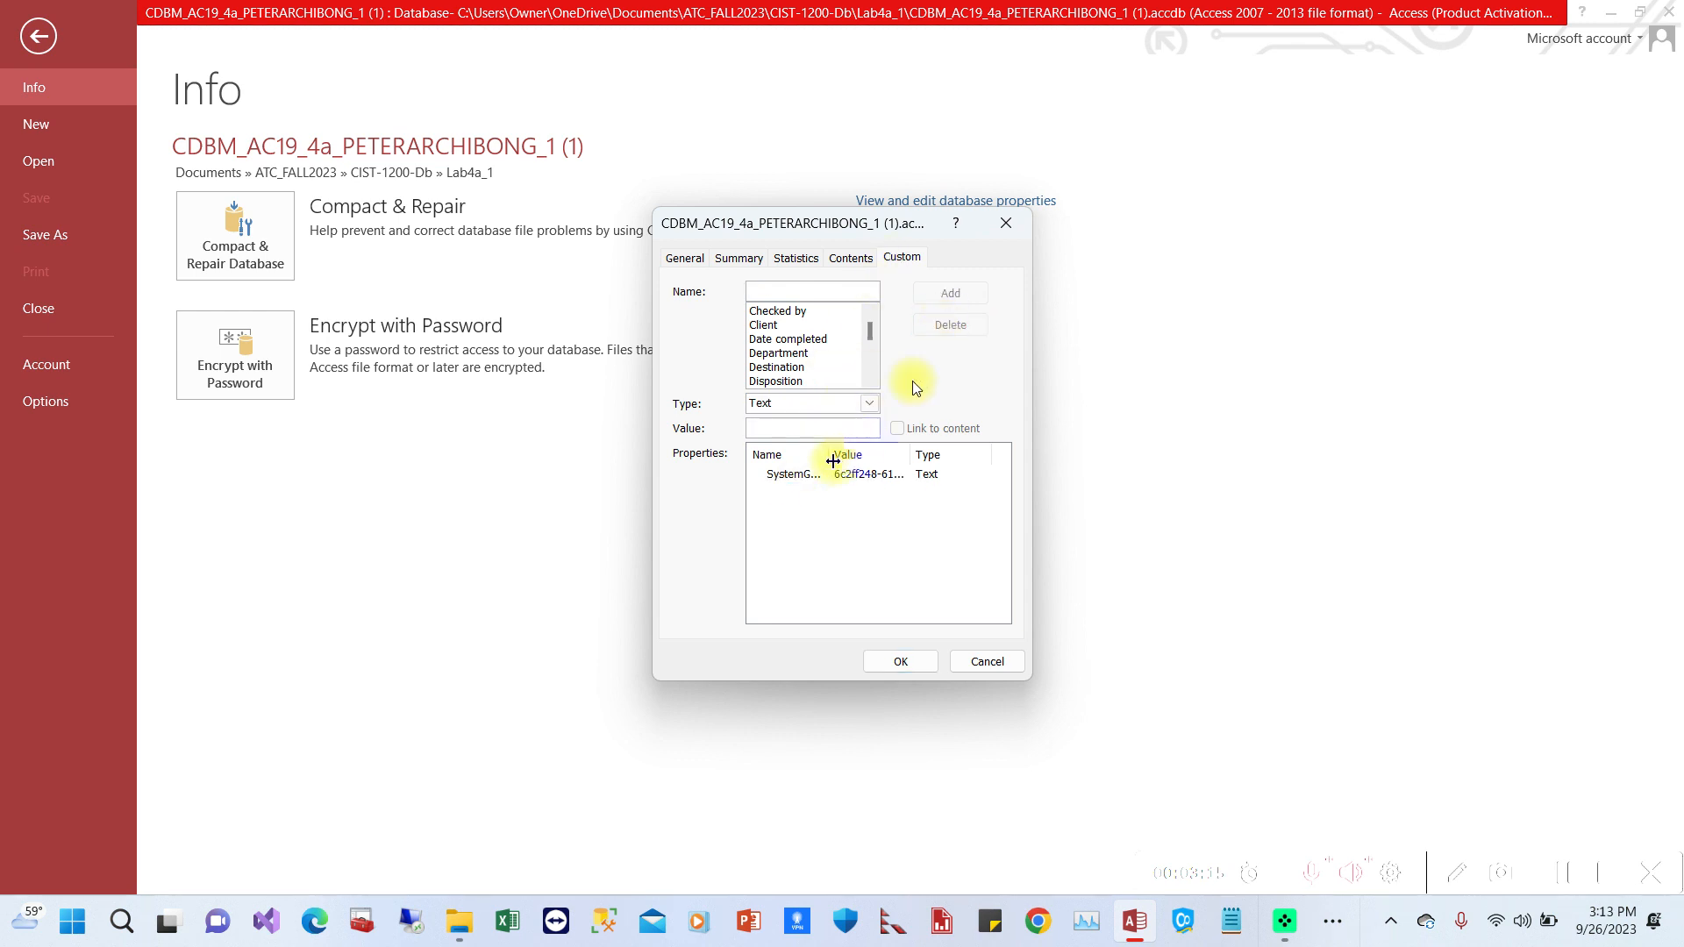
left_click(789, 473)
left_click(956, 323)
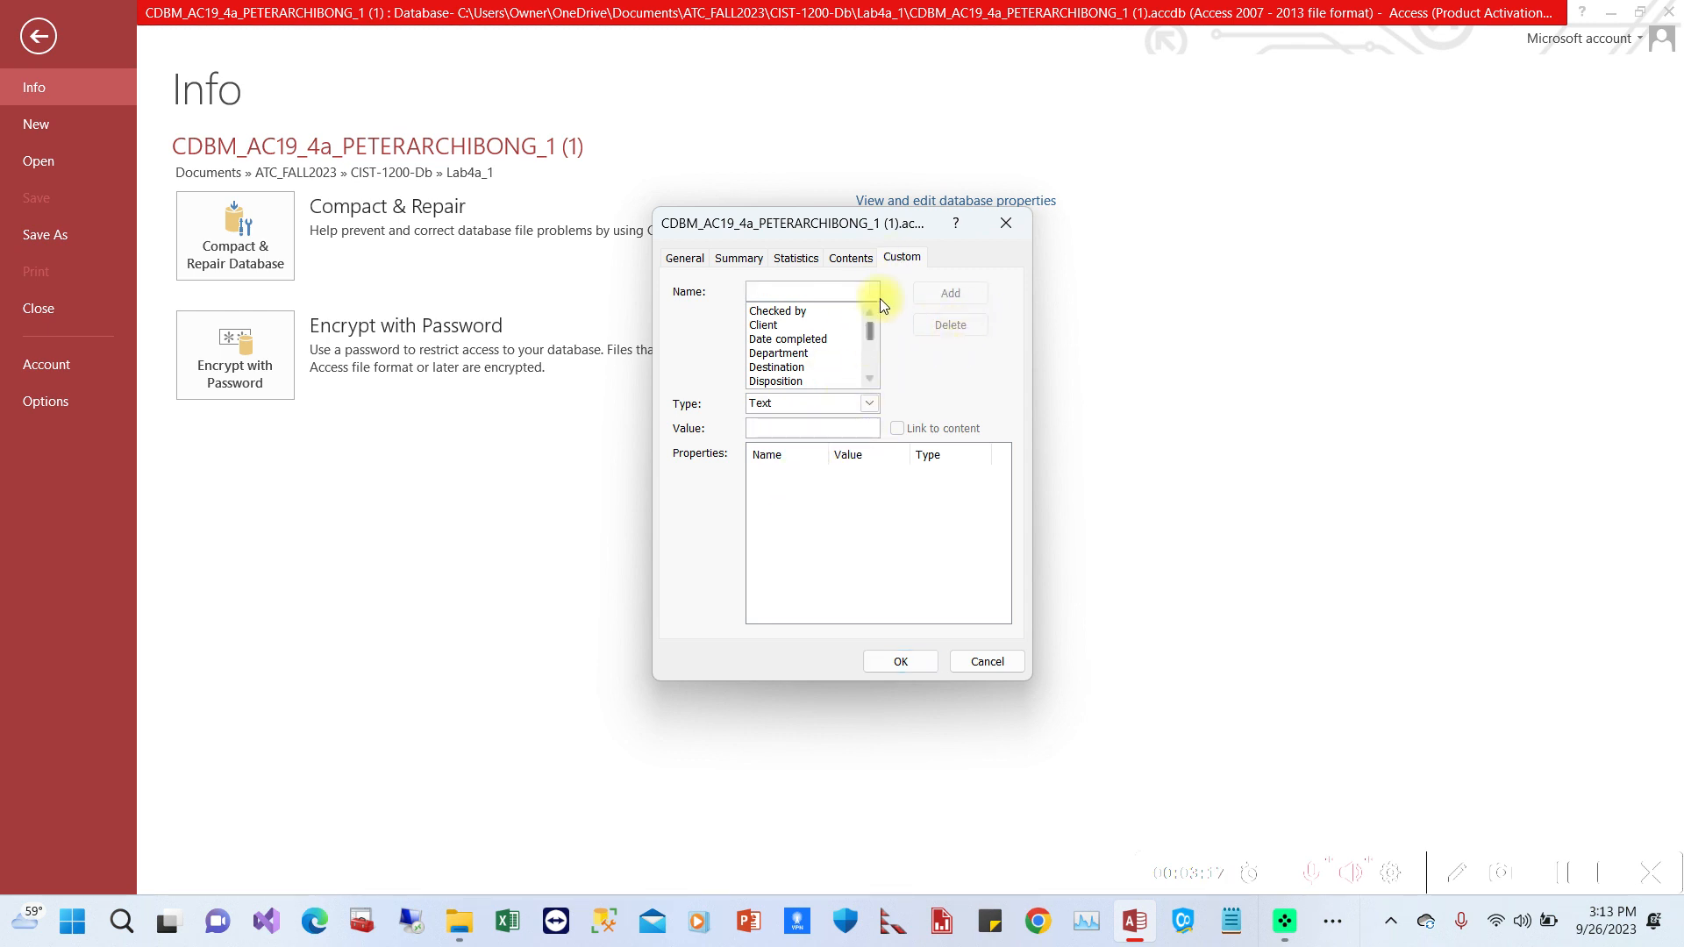
Add a custom database property named Claim of type Date with the value 07/29/2021, and save the properties.
left_click(789, 292)
type("C")
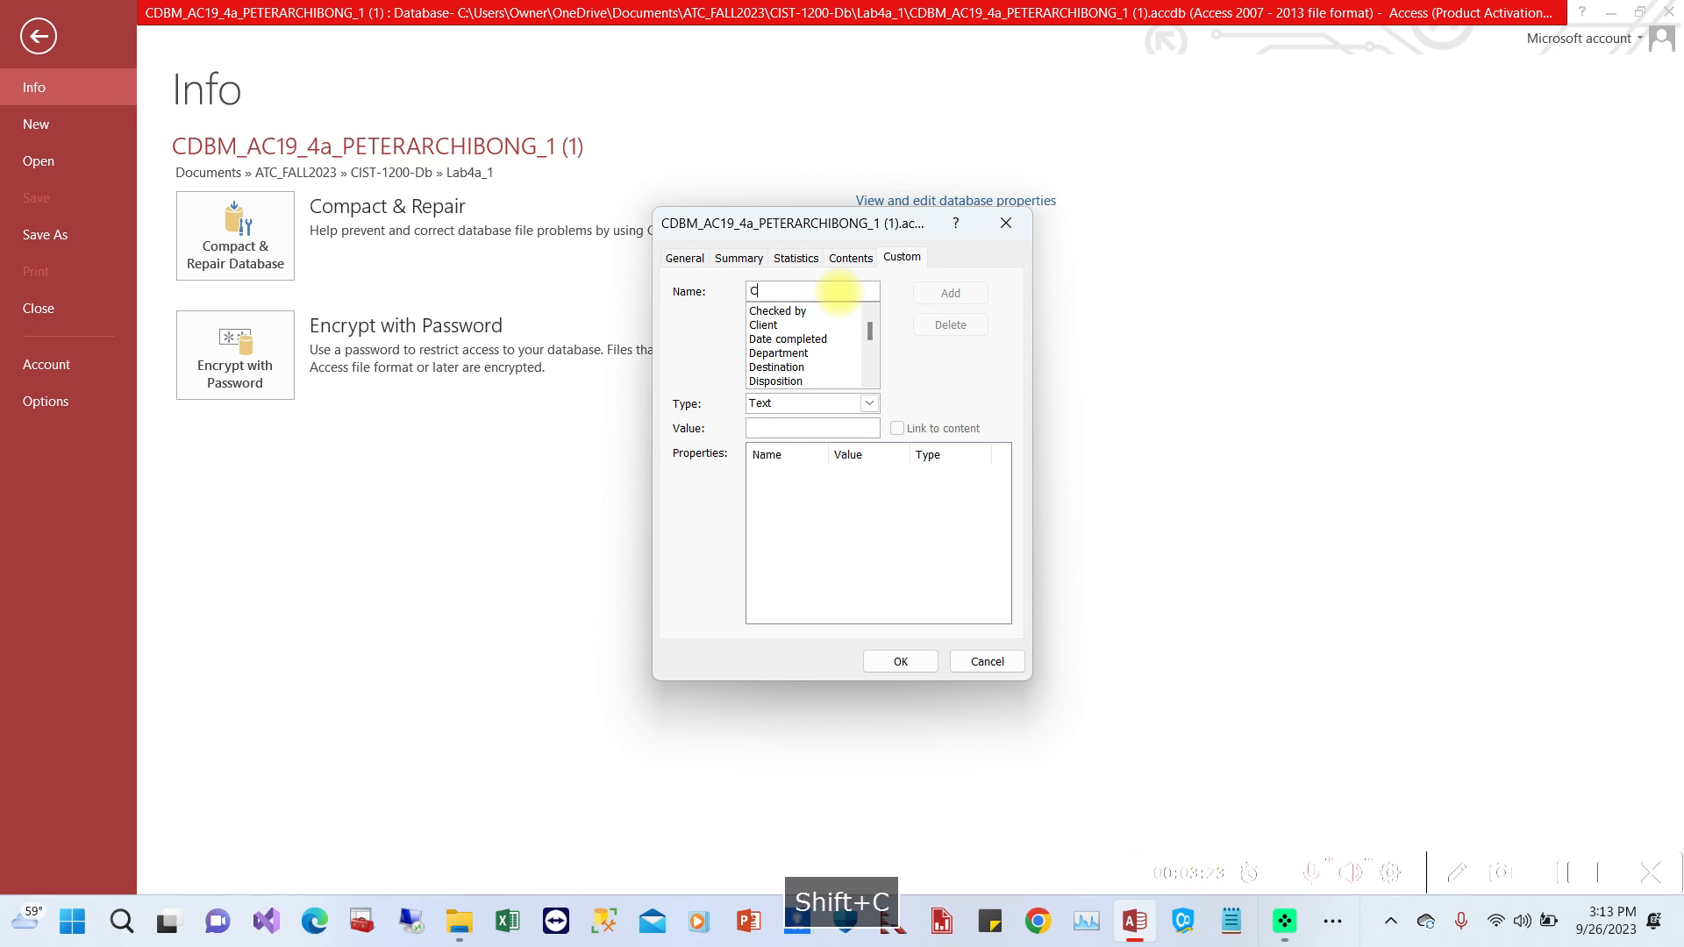
type("laim")
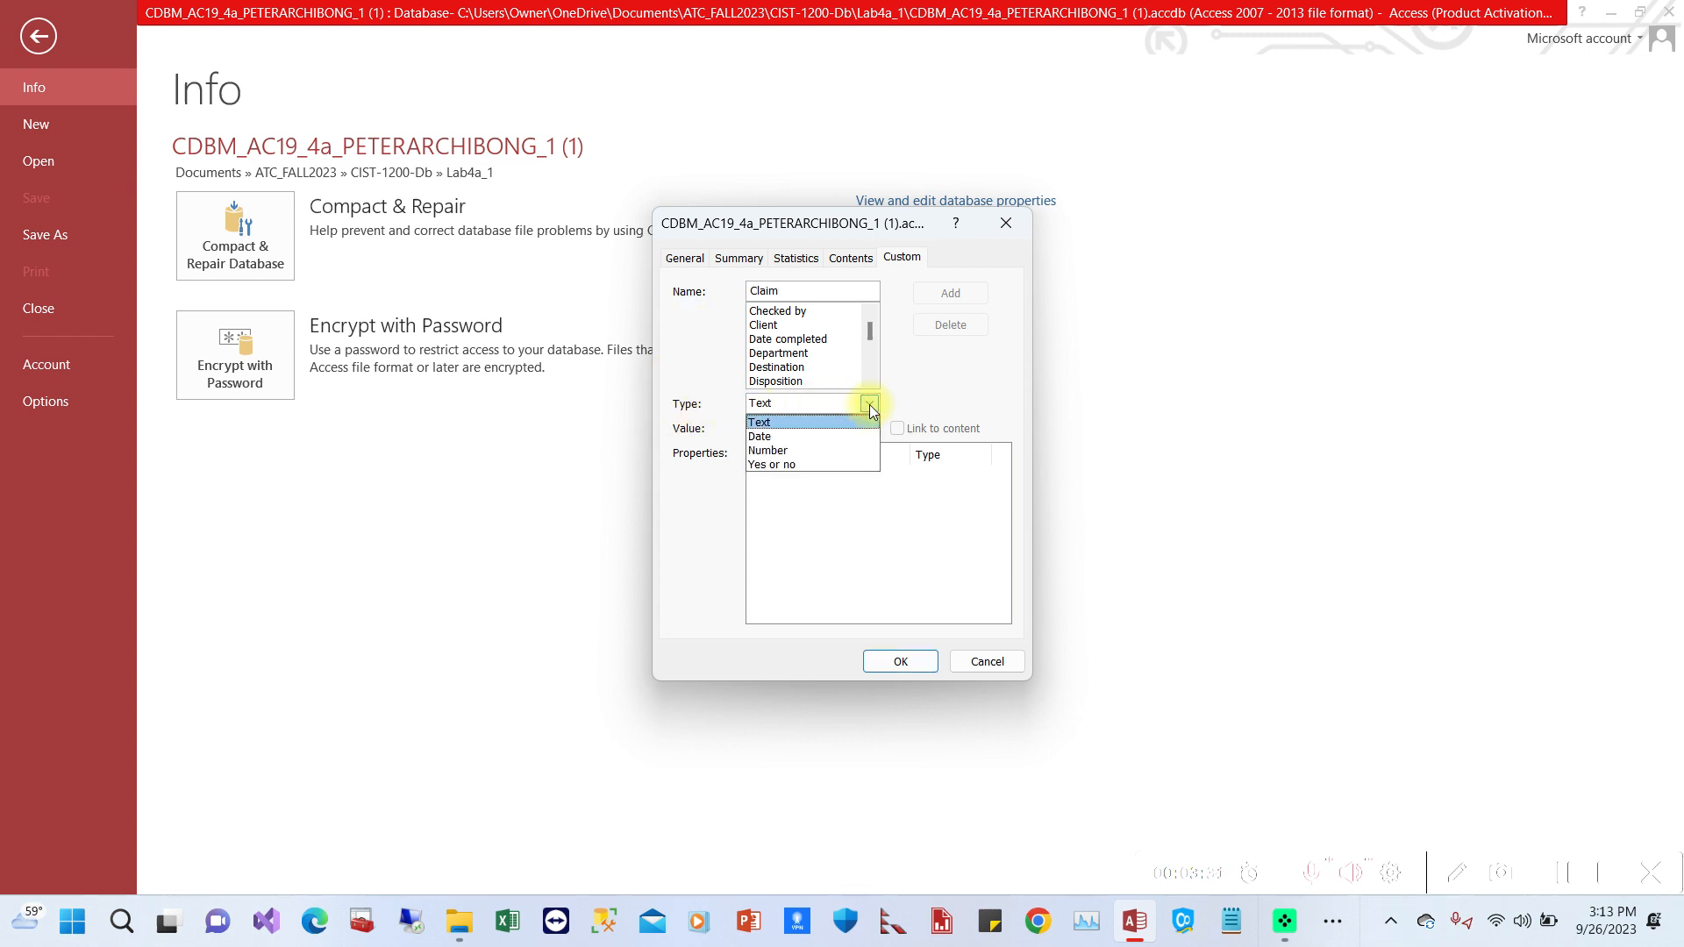
left_click(798, 435)
left_click(807, 429)
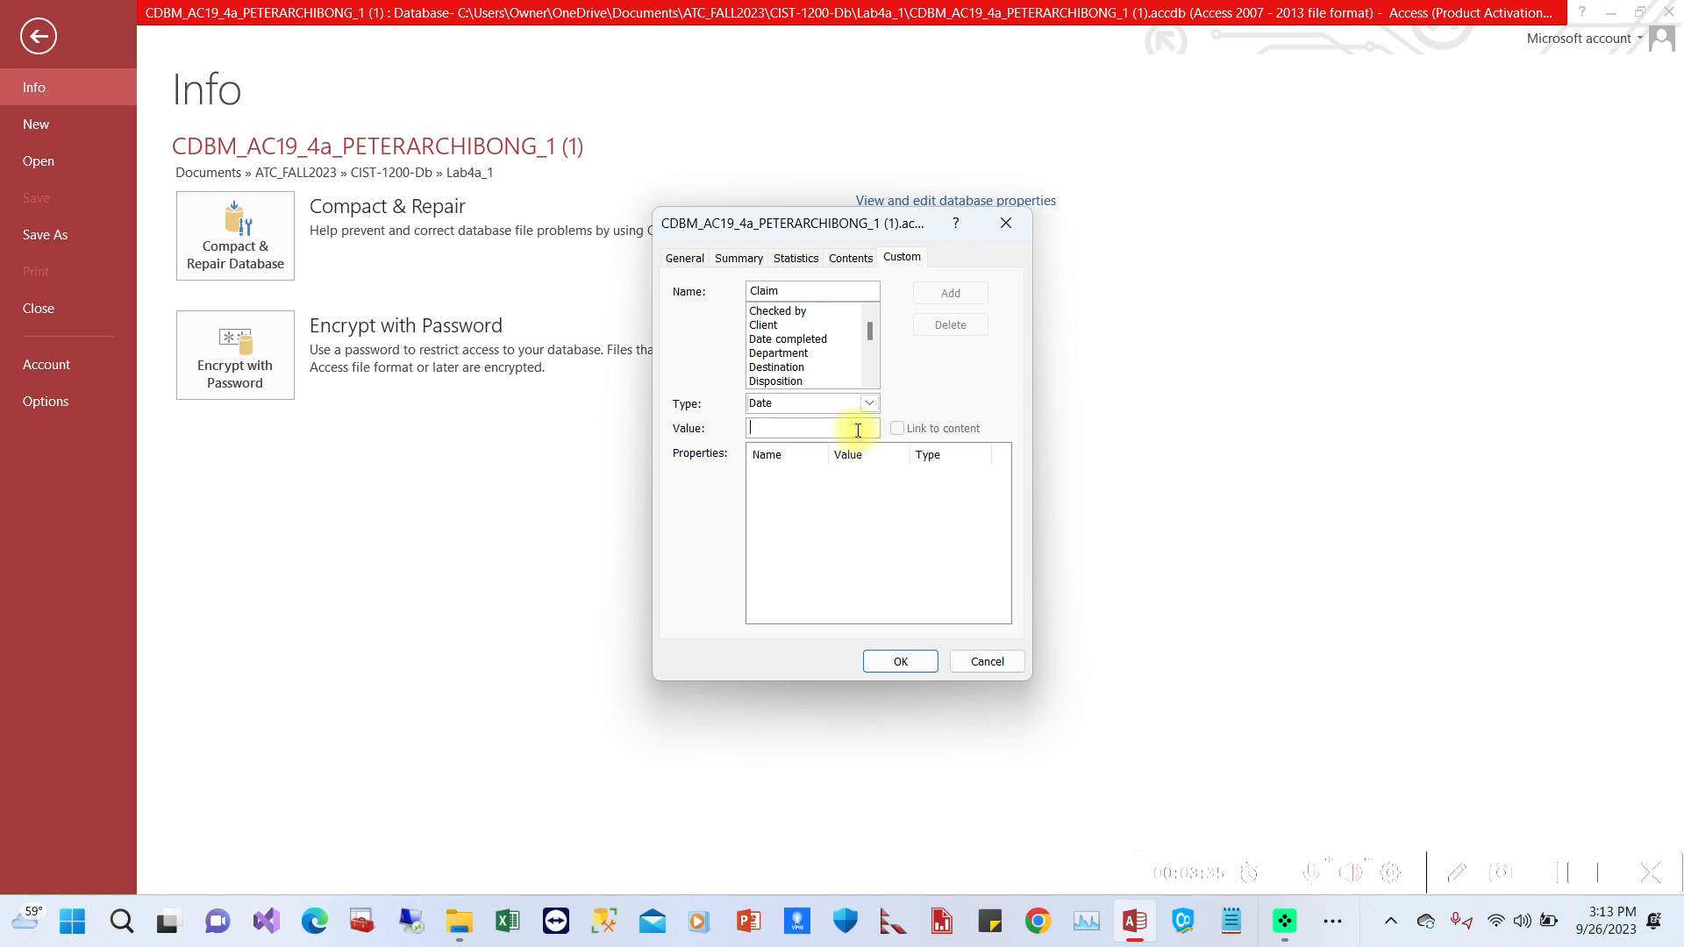
type("07/29")
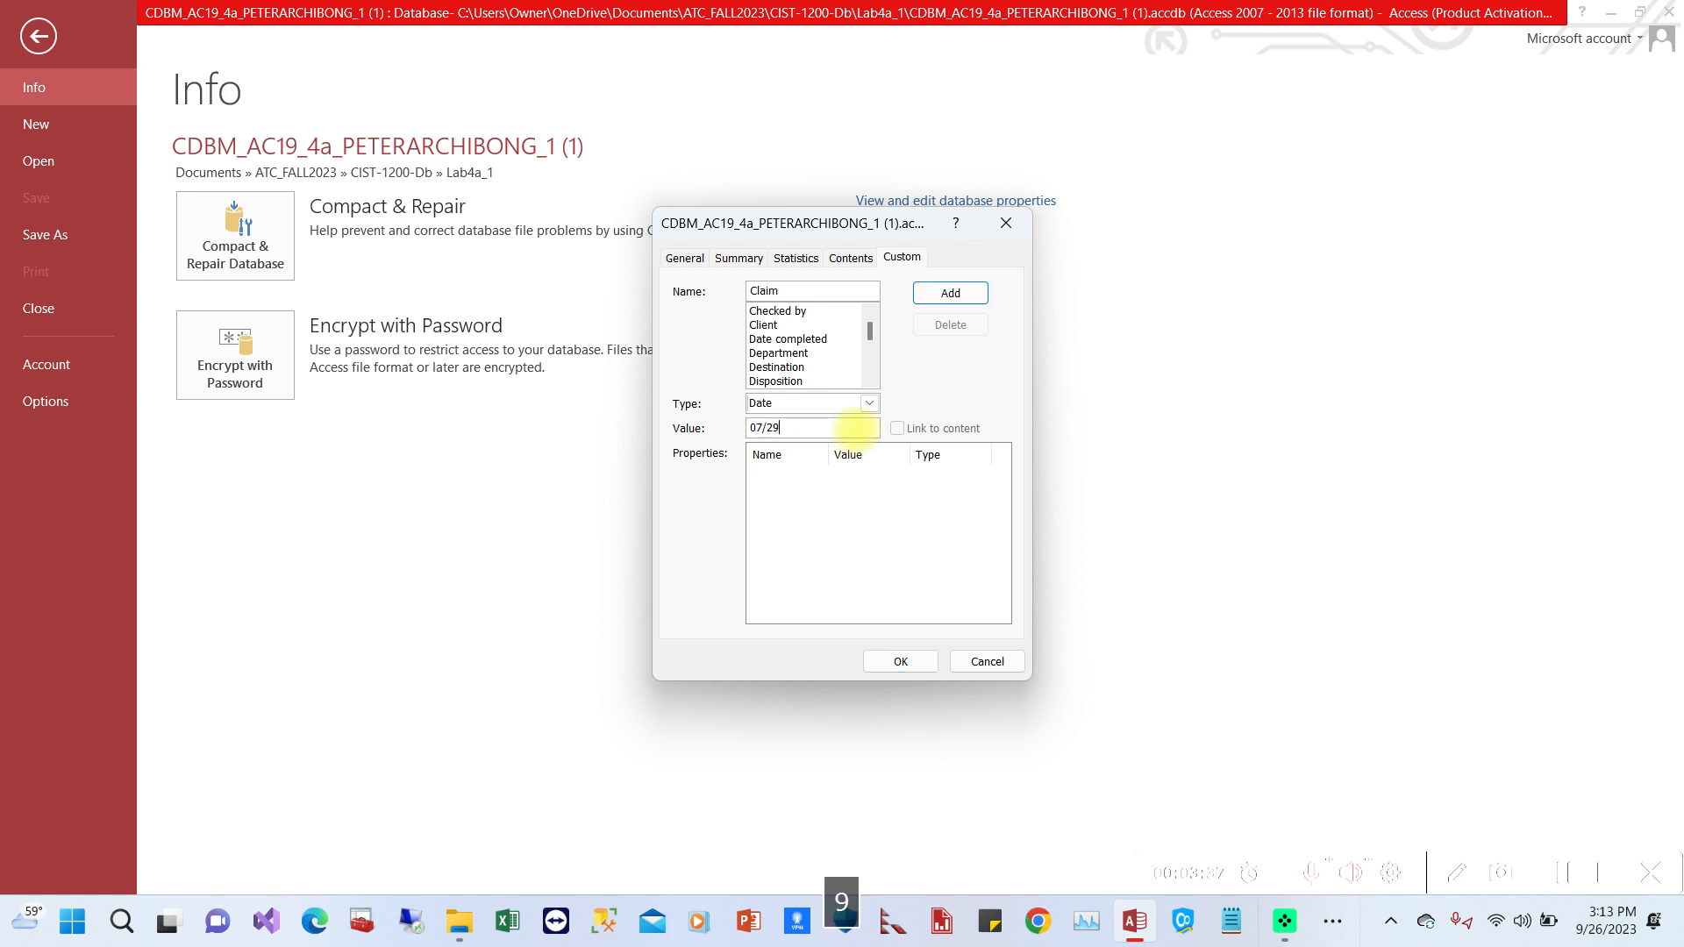
type("/2021")
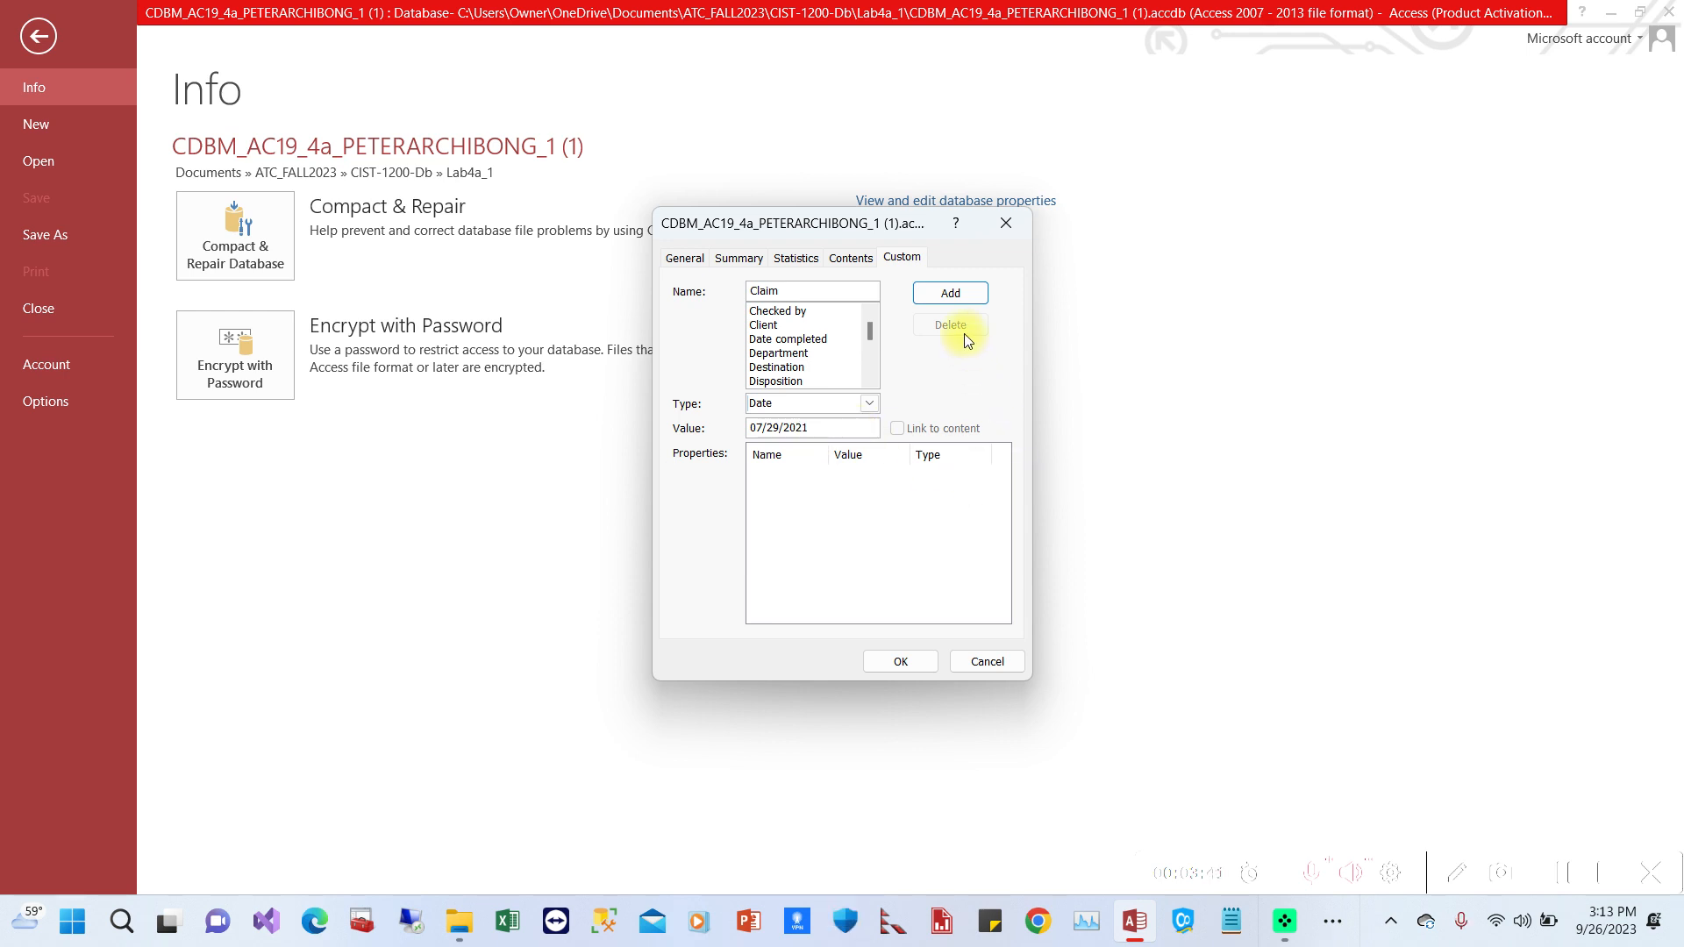
left_click(953, 293)
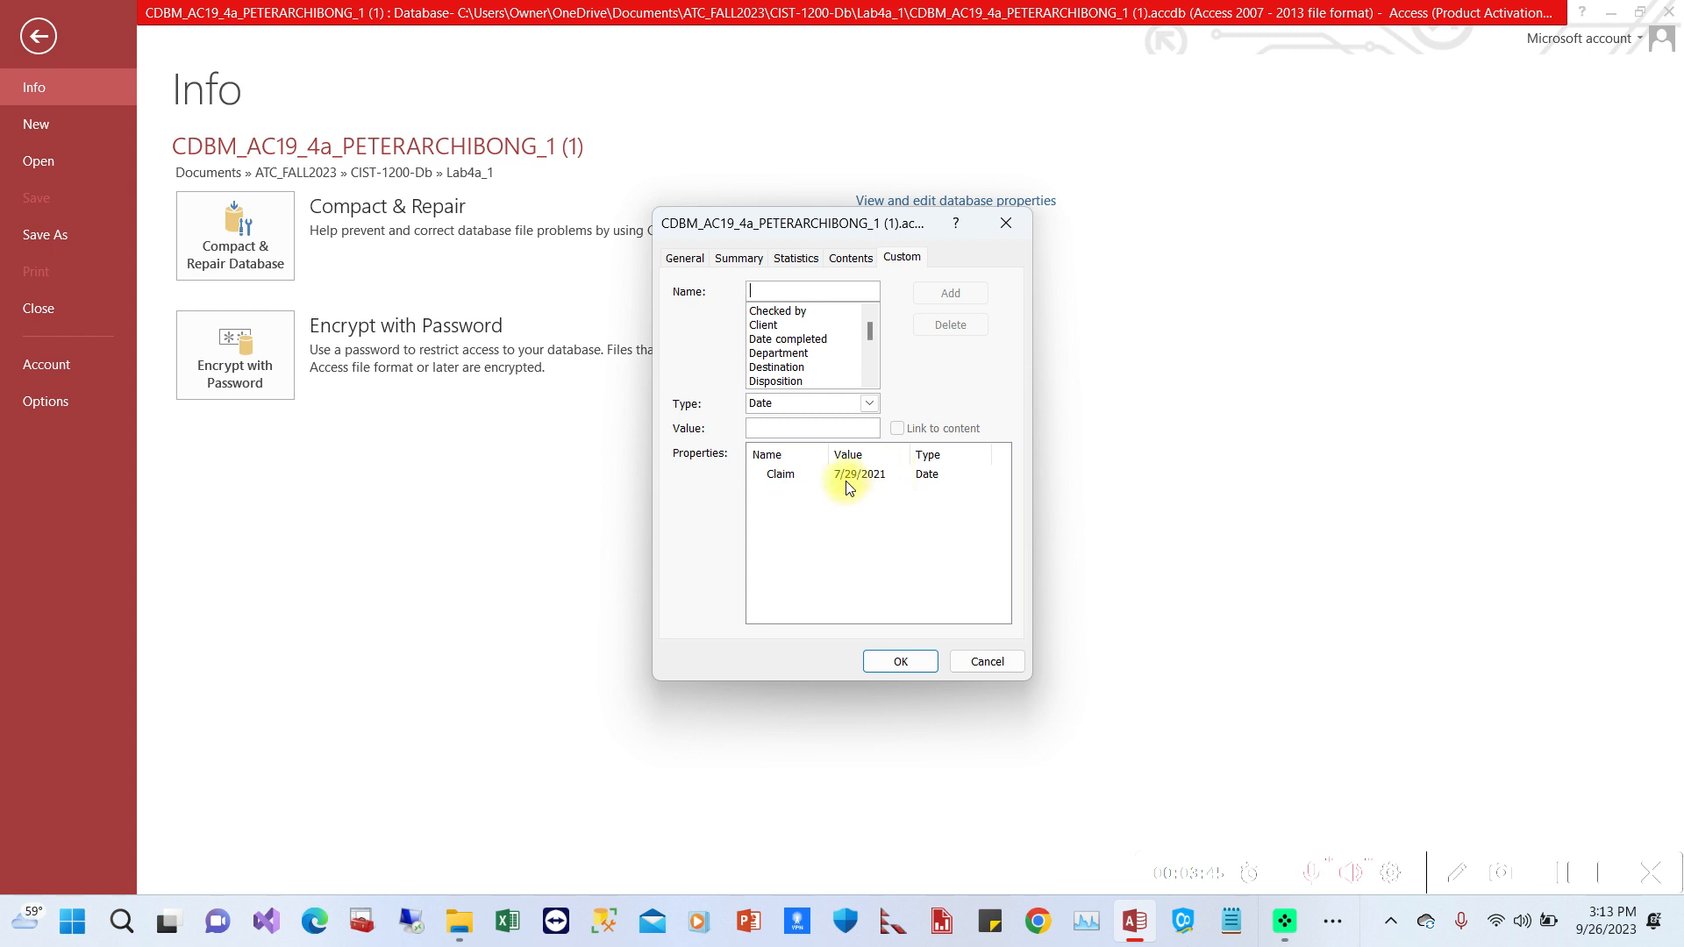
left_click(898, 664)
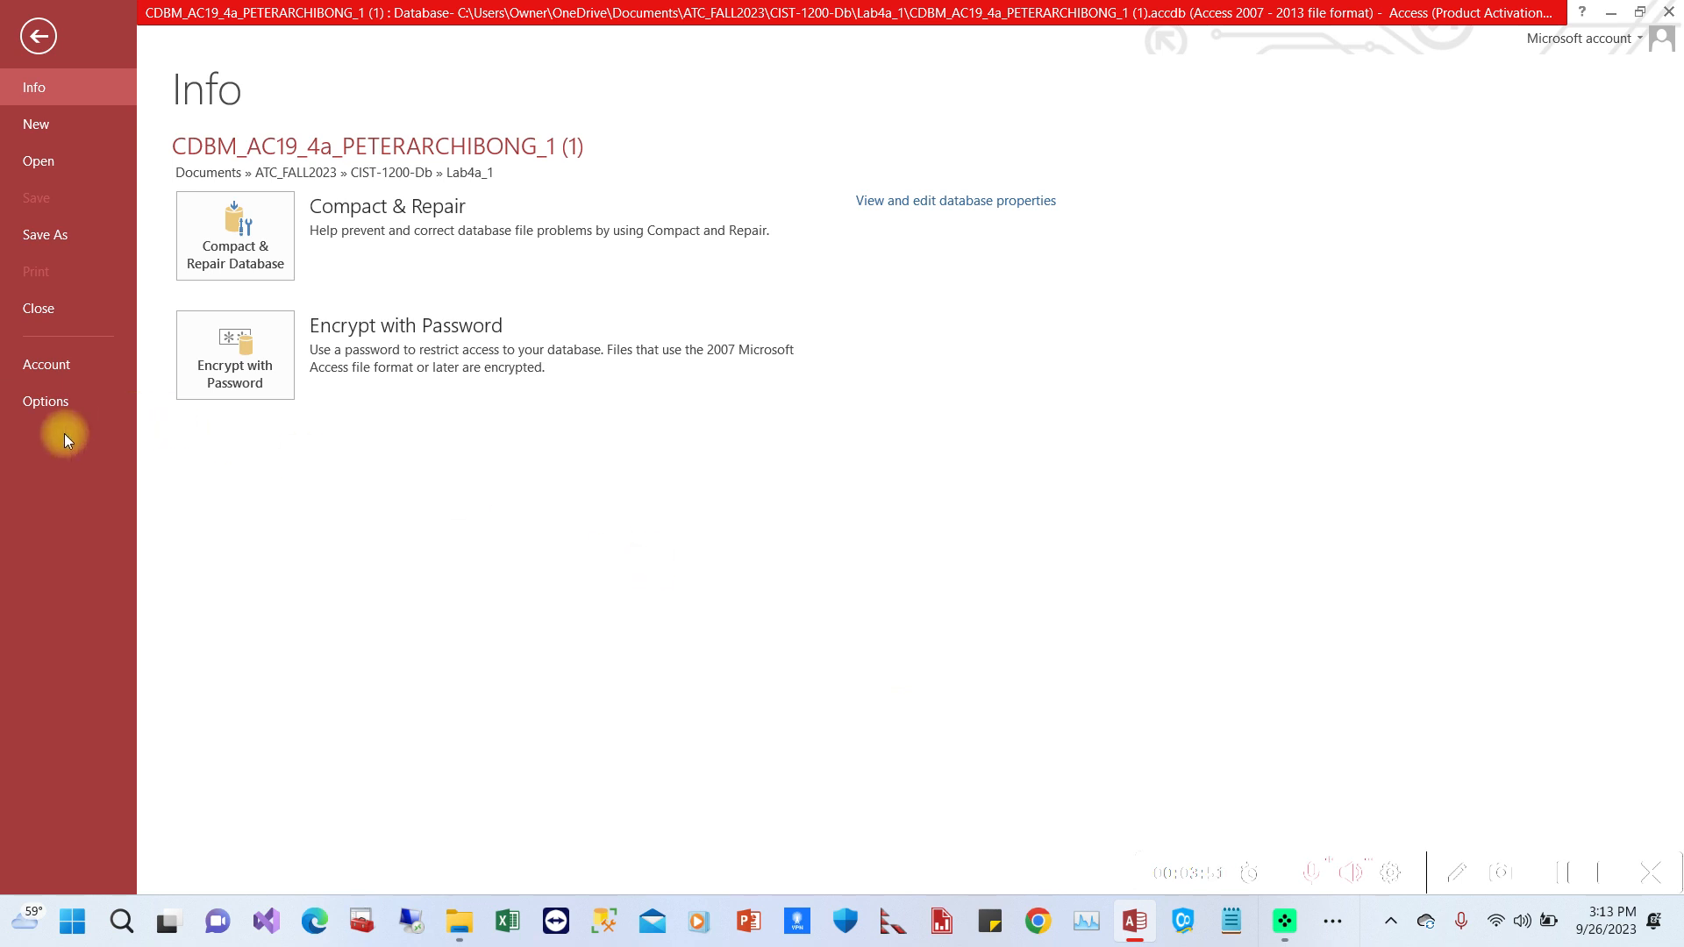
Review the options for the current database, and locate Main Menu Navigation Form among the database's forms.
left_click(48, 403)
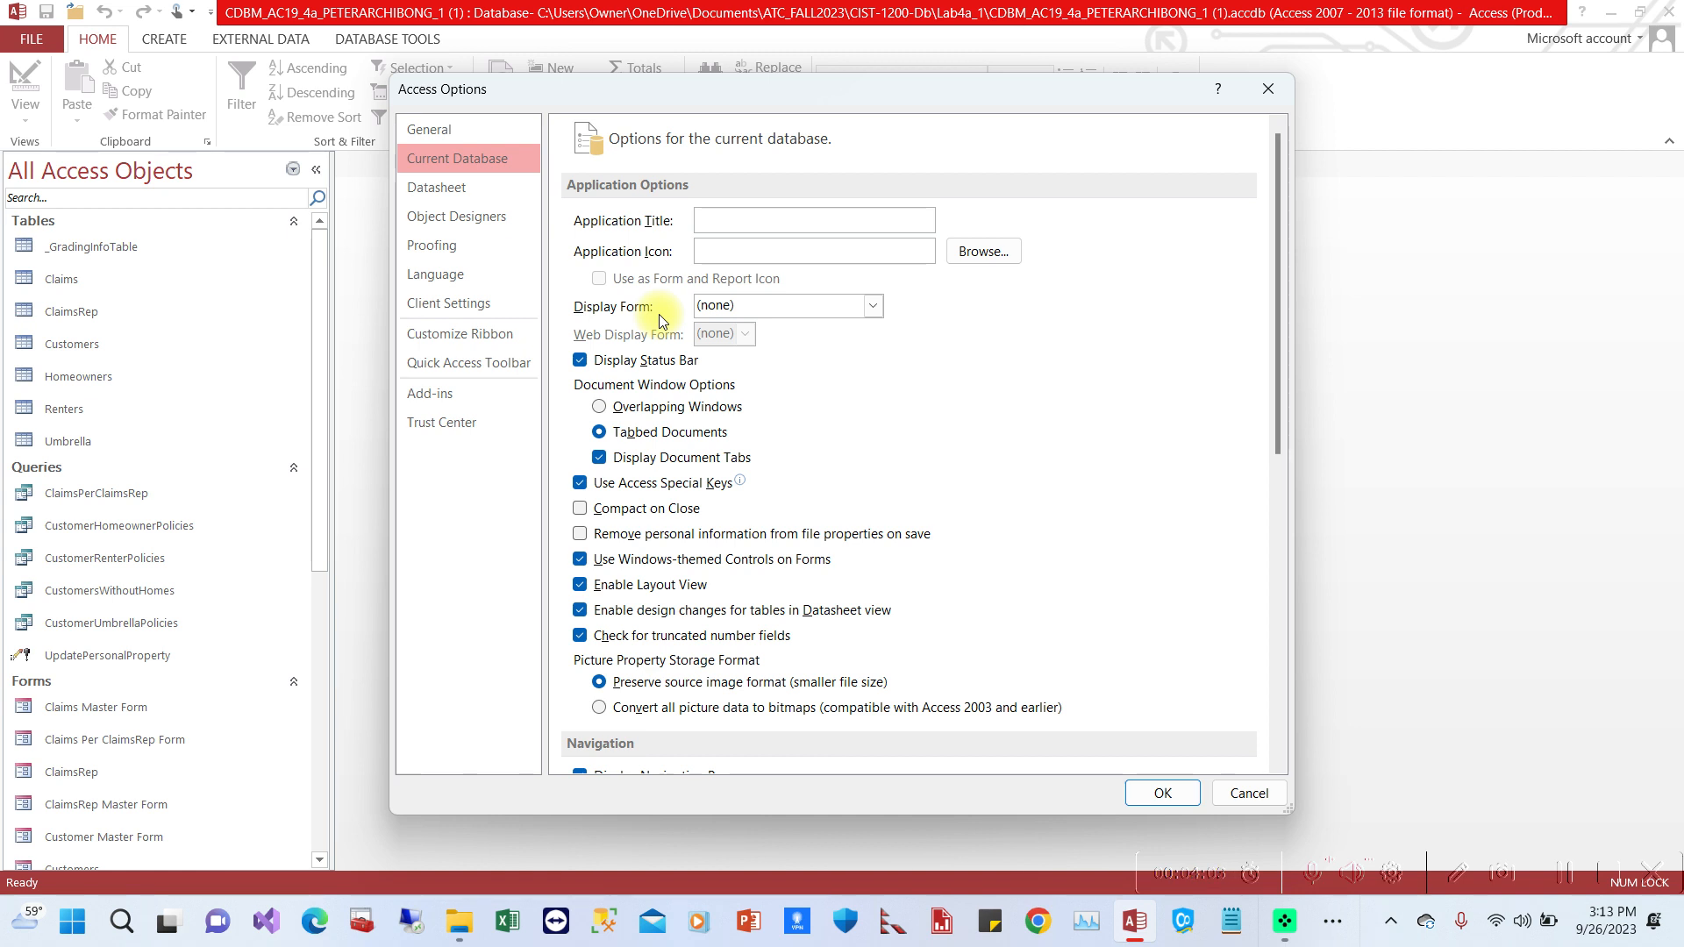
left_click(1249, 793)
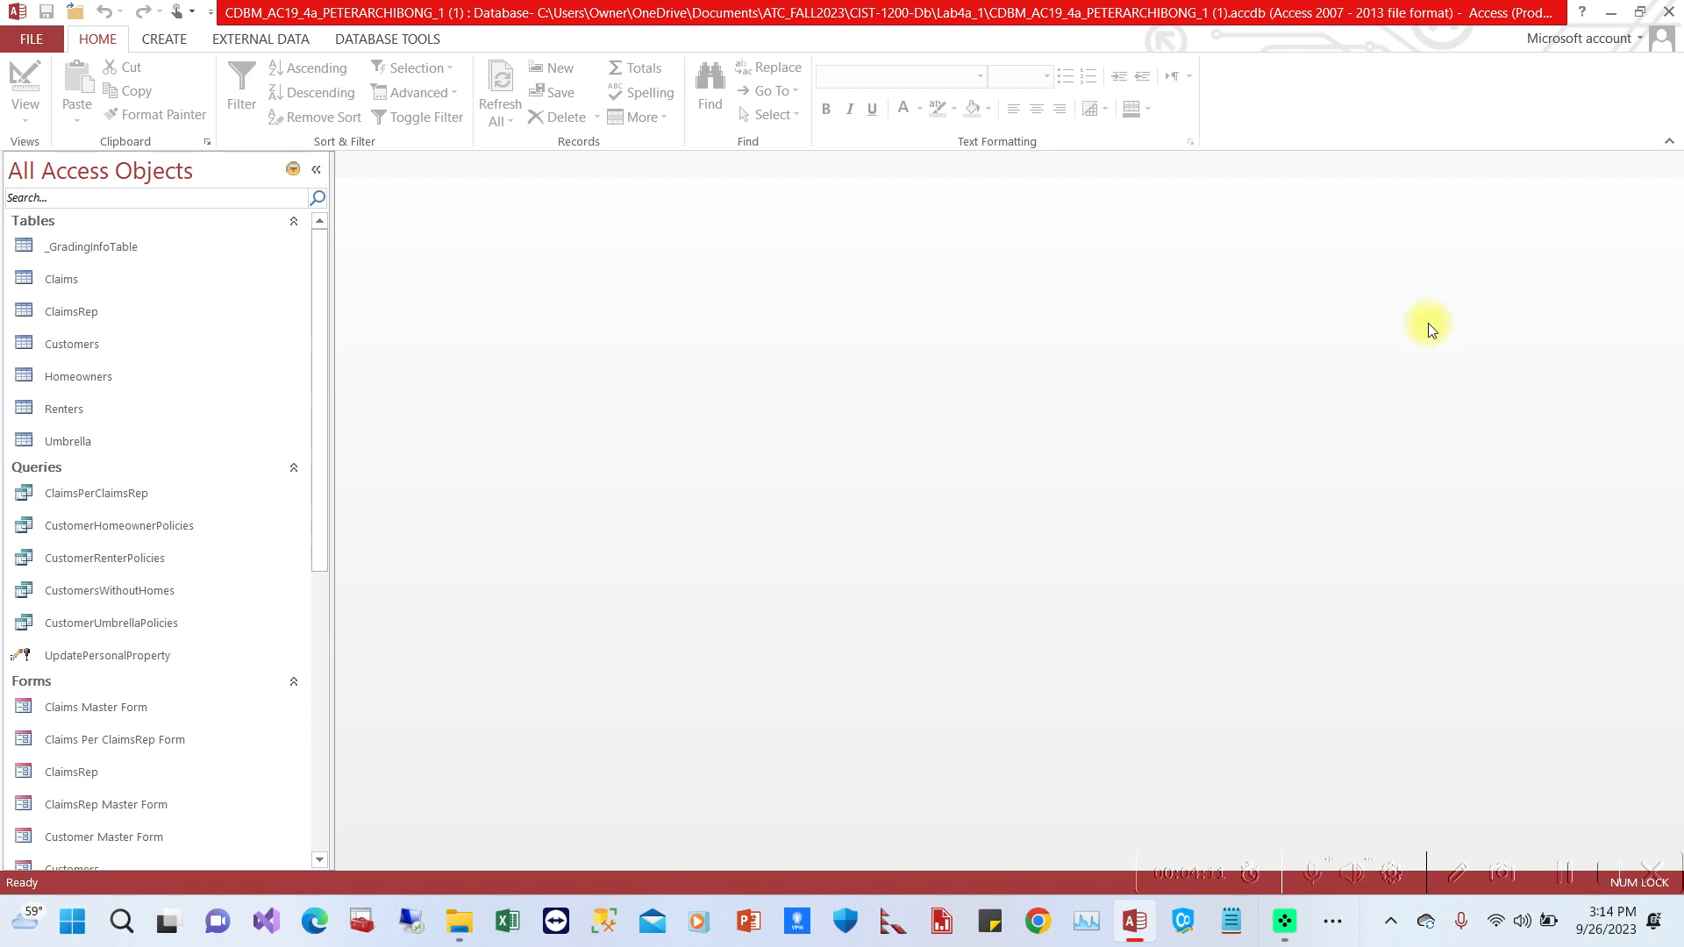
left_click_drag(324, 333, 318, 667)
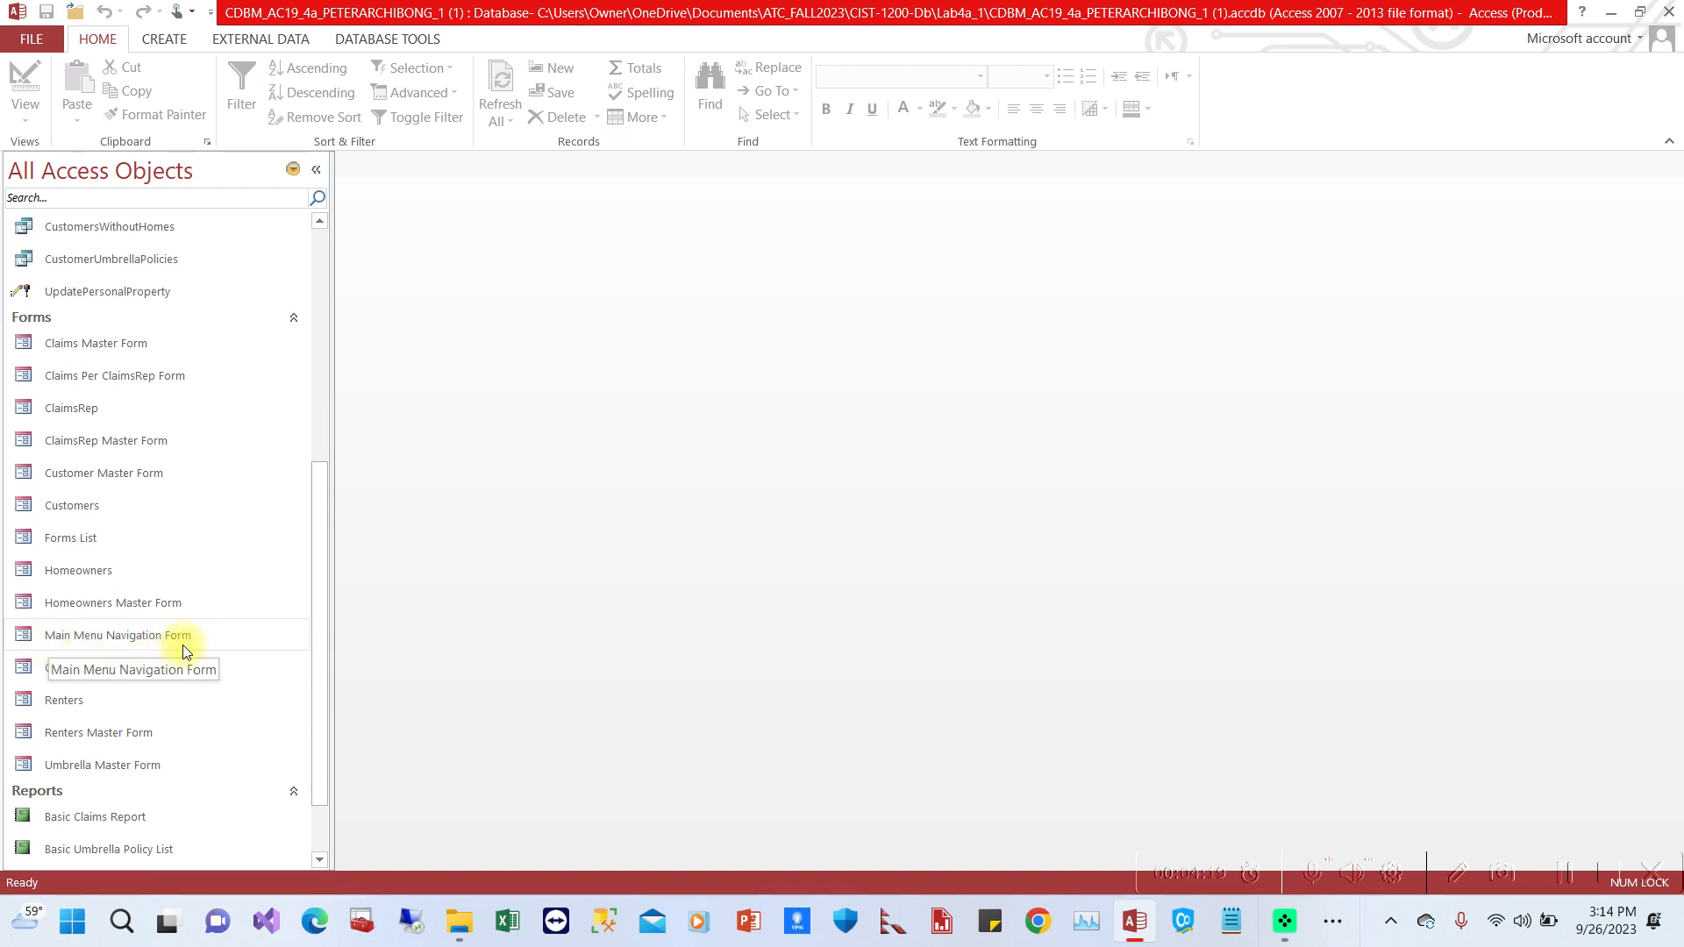
Open Main Menu Navigation Form and look through its Homeowners, Renters and Master Forms pages.
double_click(139, 634)
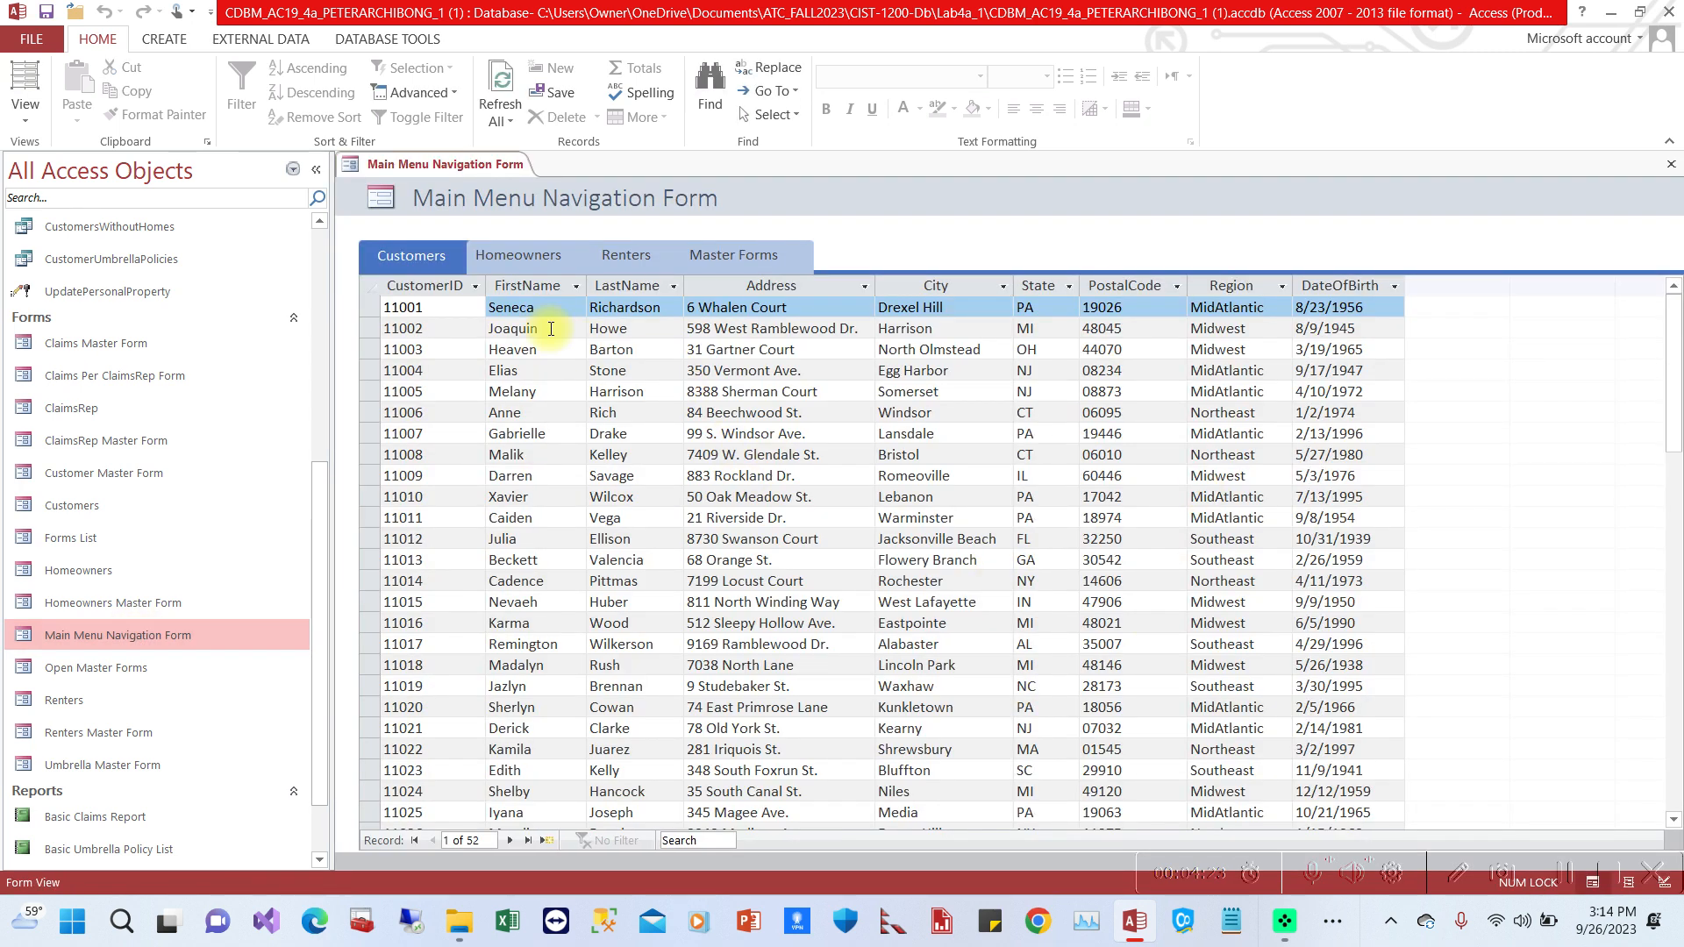
left_click(491, 259)
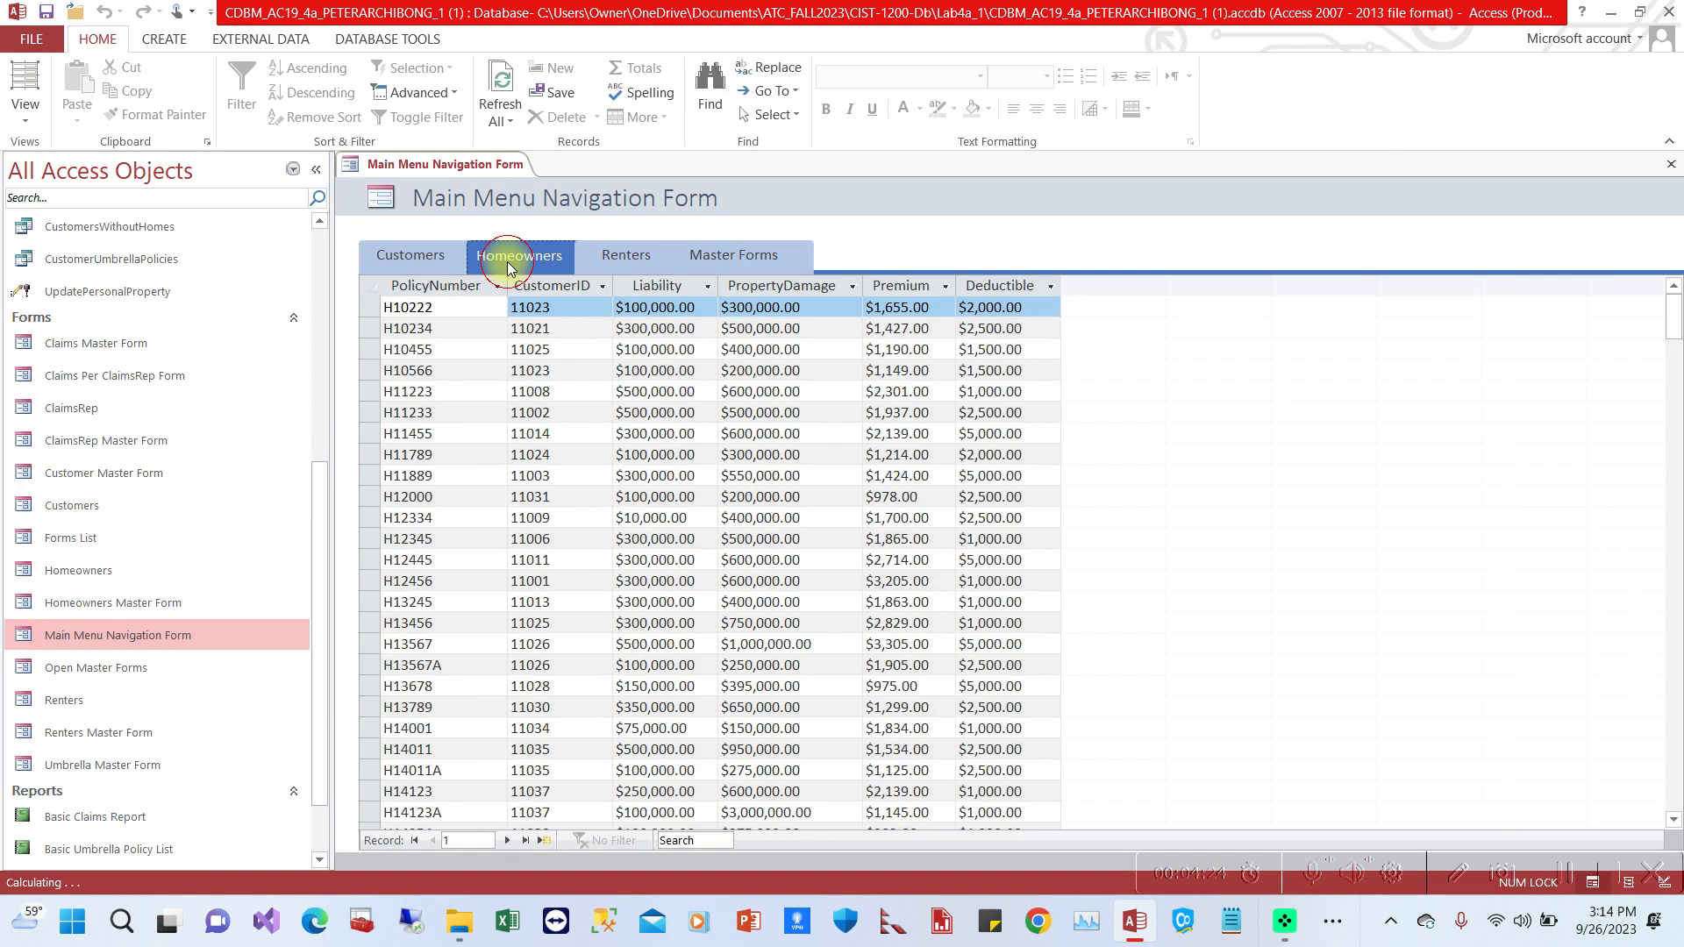
left_click(621, 259)
left_click(726, 258)
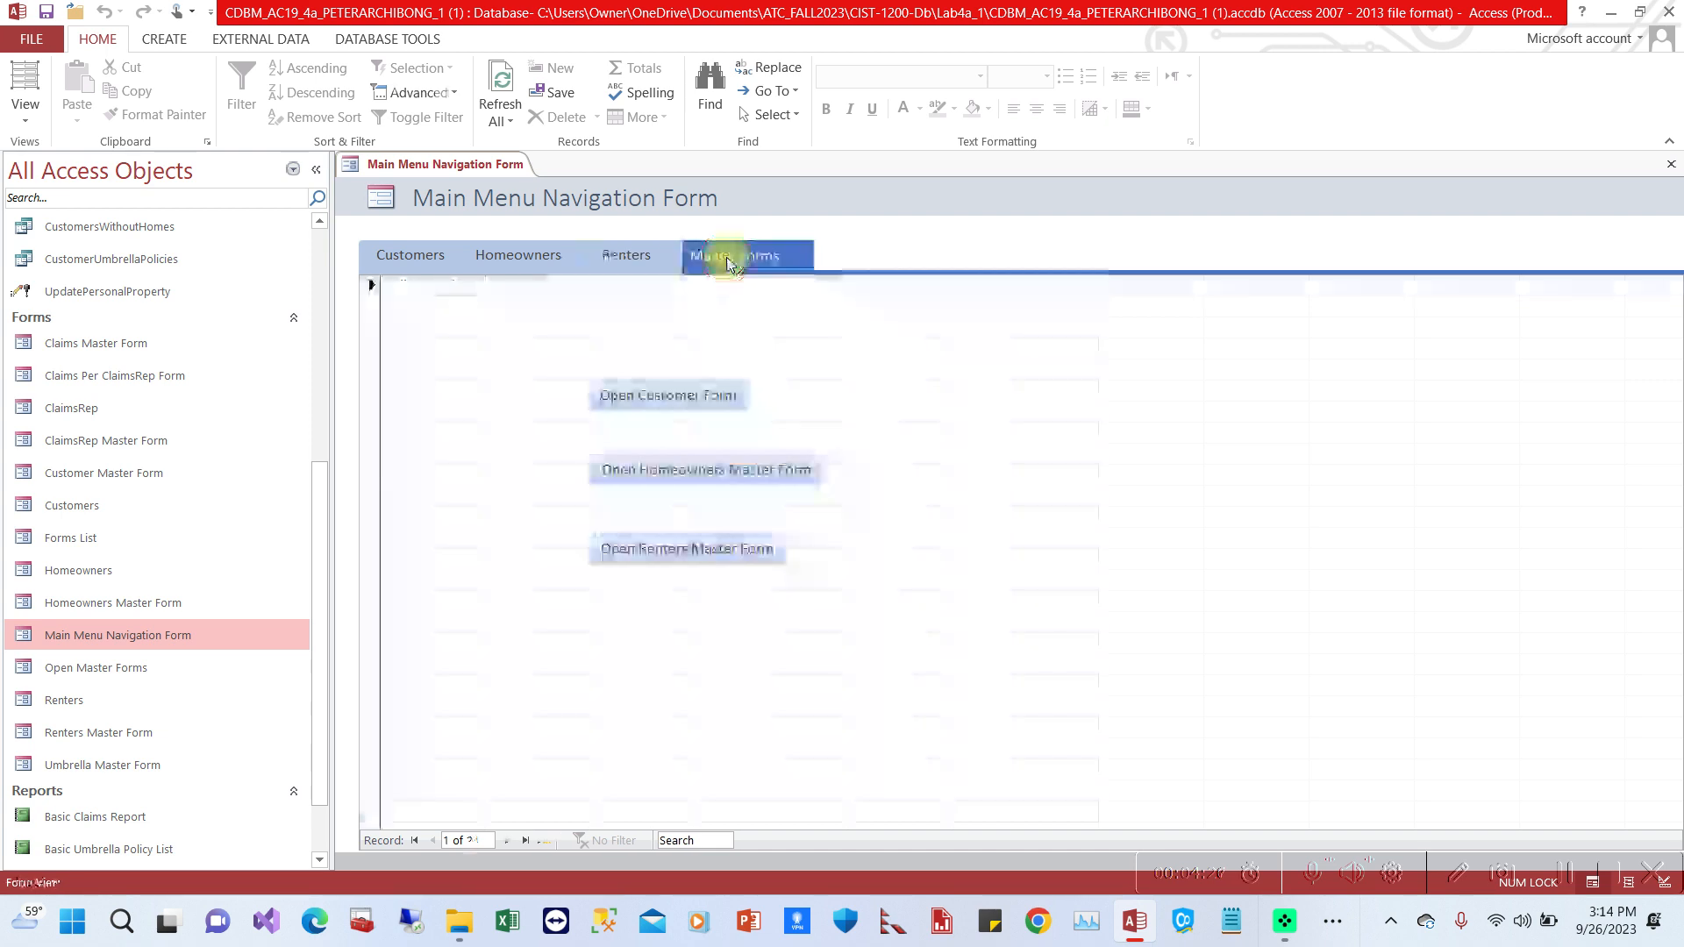
Open the customer form from the Master Forms page and find a customer record for the state NJ.
left_click(660, 395)
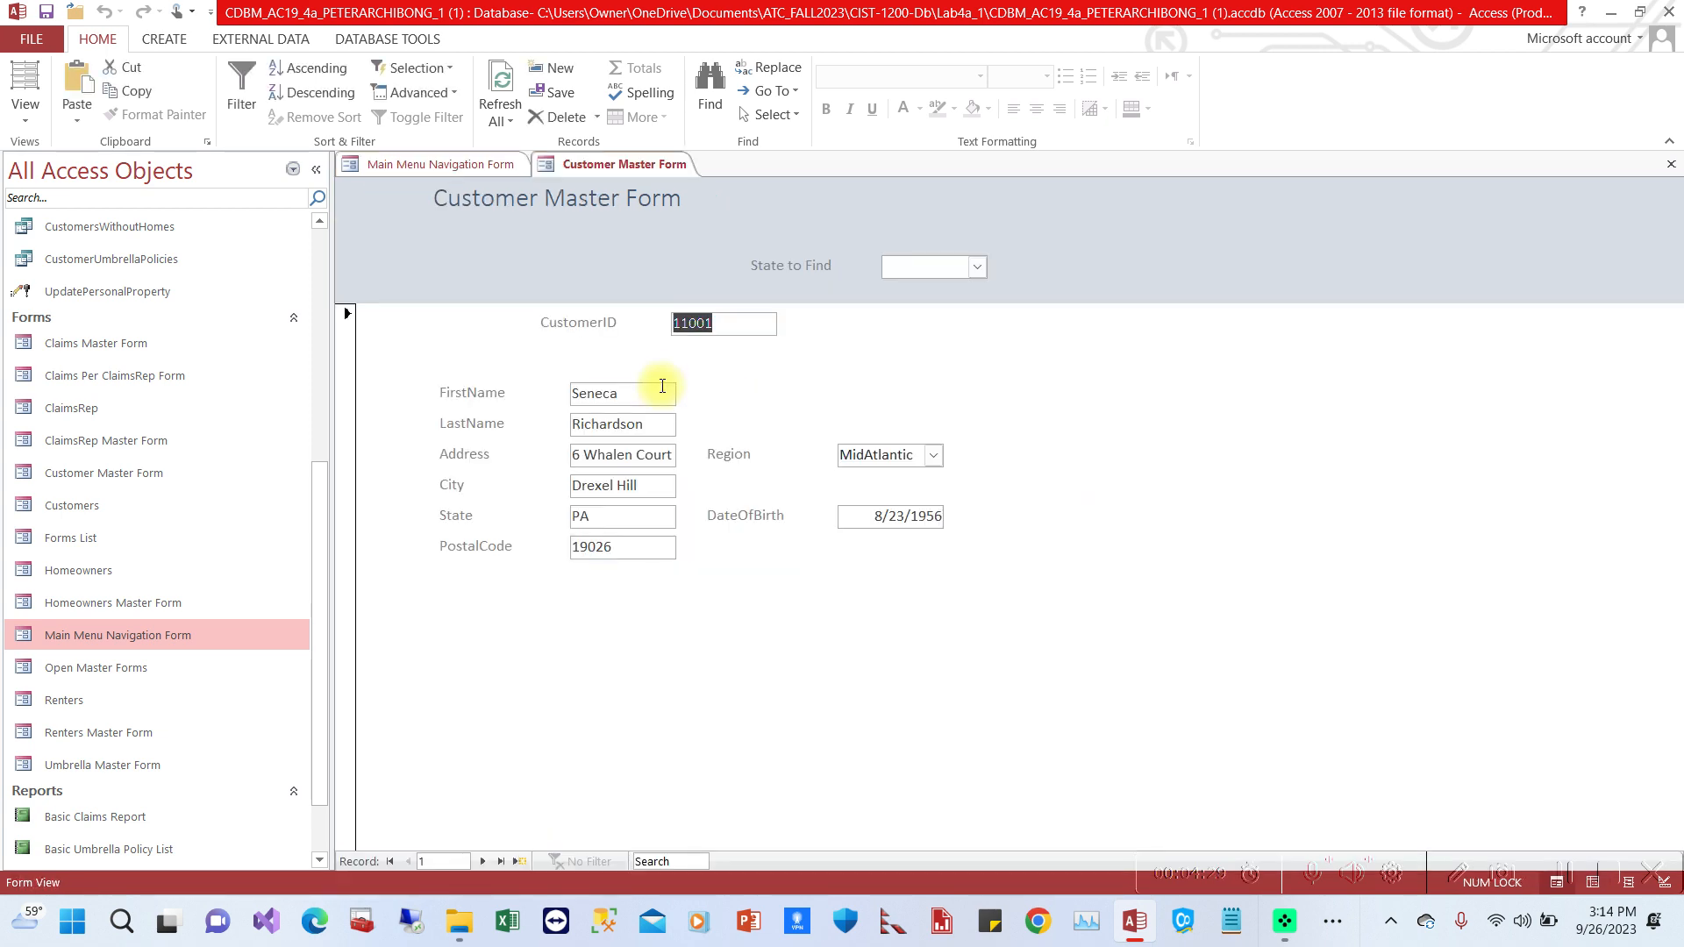
left_click(983, 271)
left_click(919, 342)
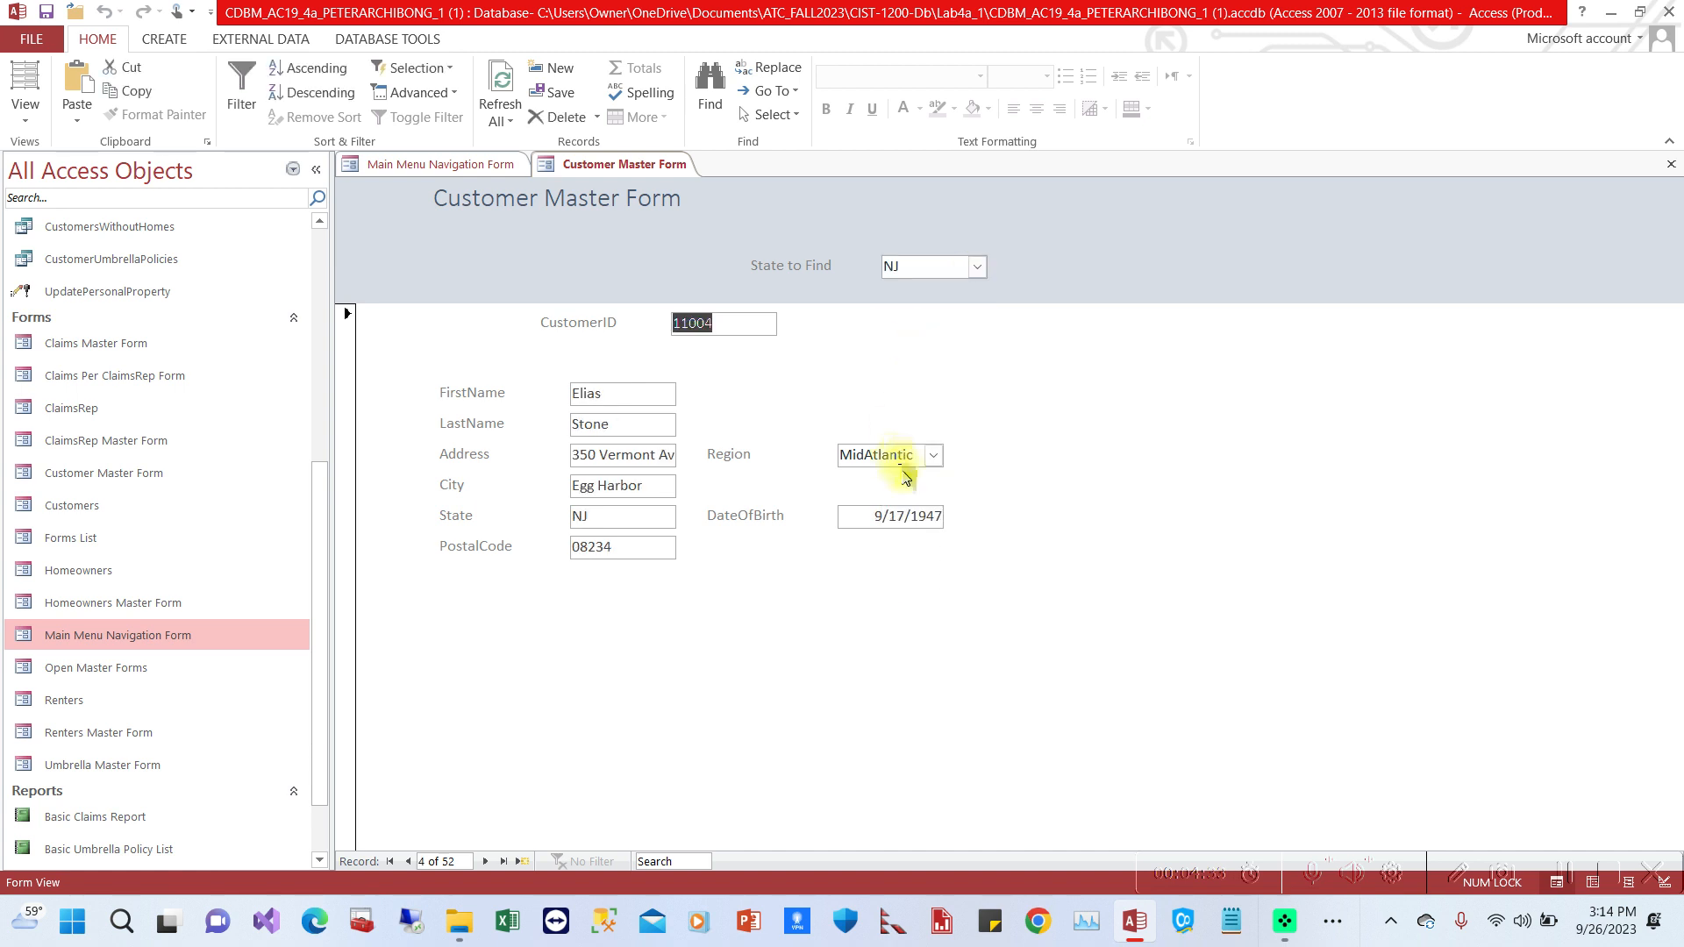
Close Customer Master Form and Main Menu Navigation Form.
left_click(654, 167)
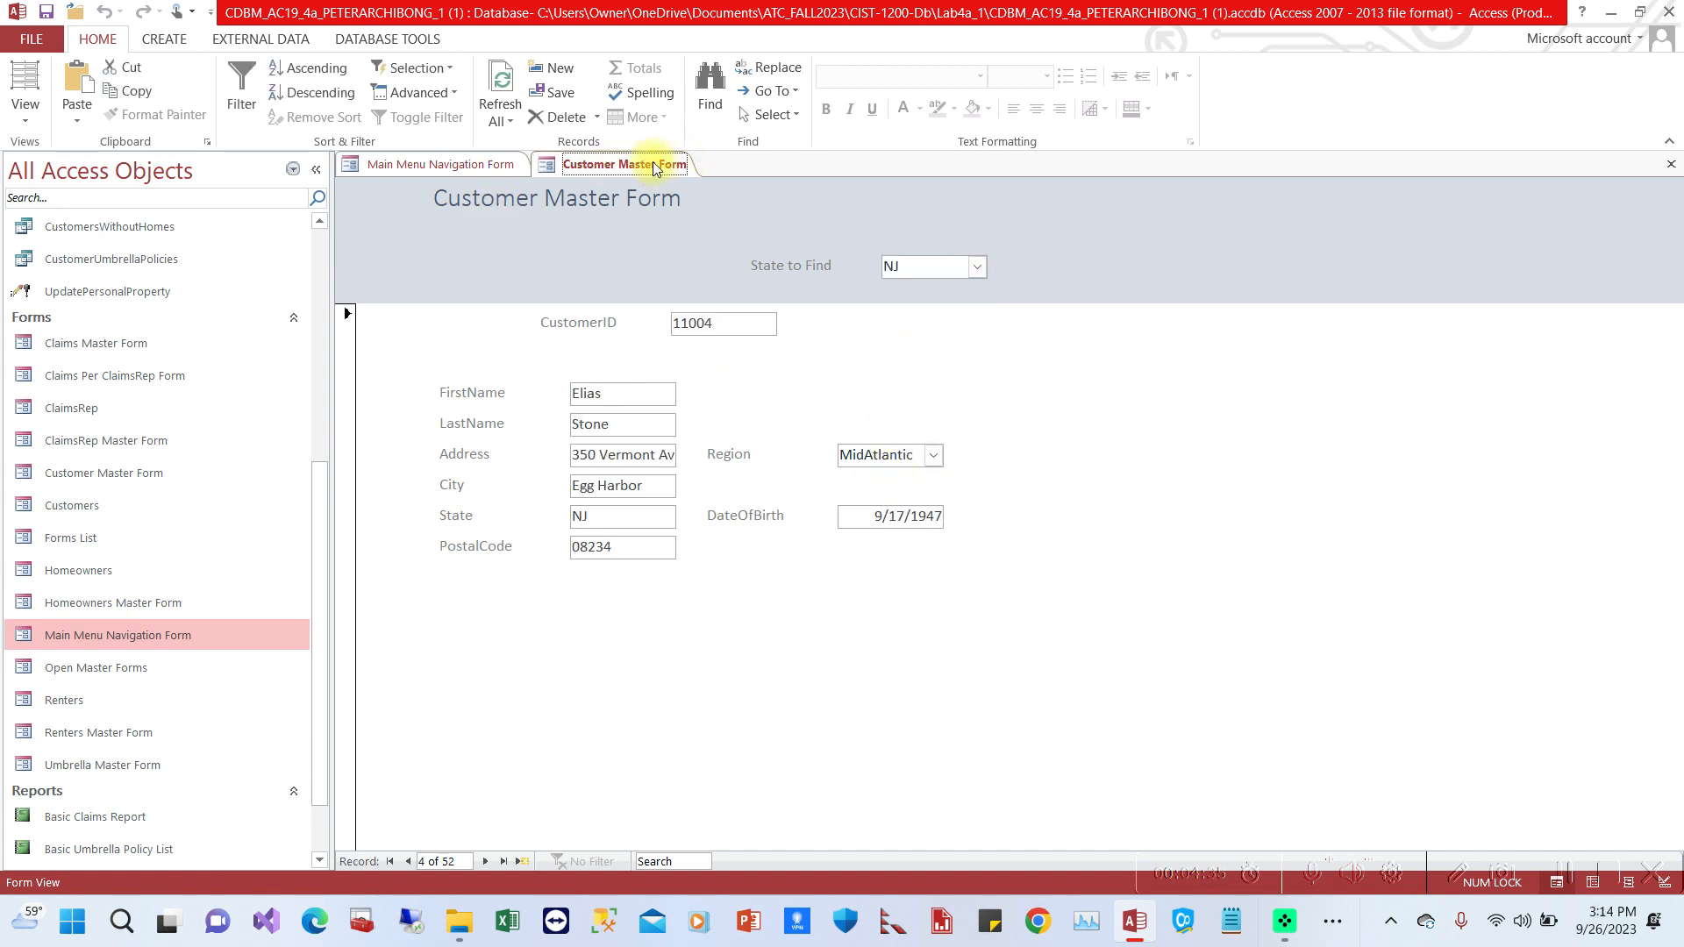
right_click(660, 169)
left_click(699, 214)
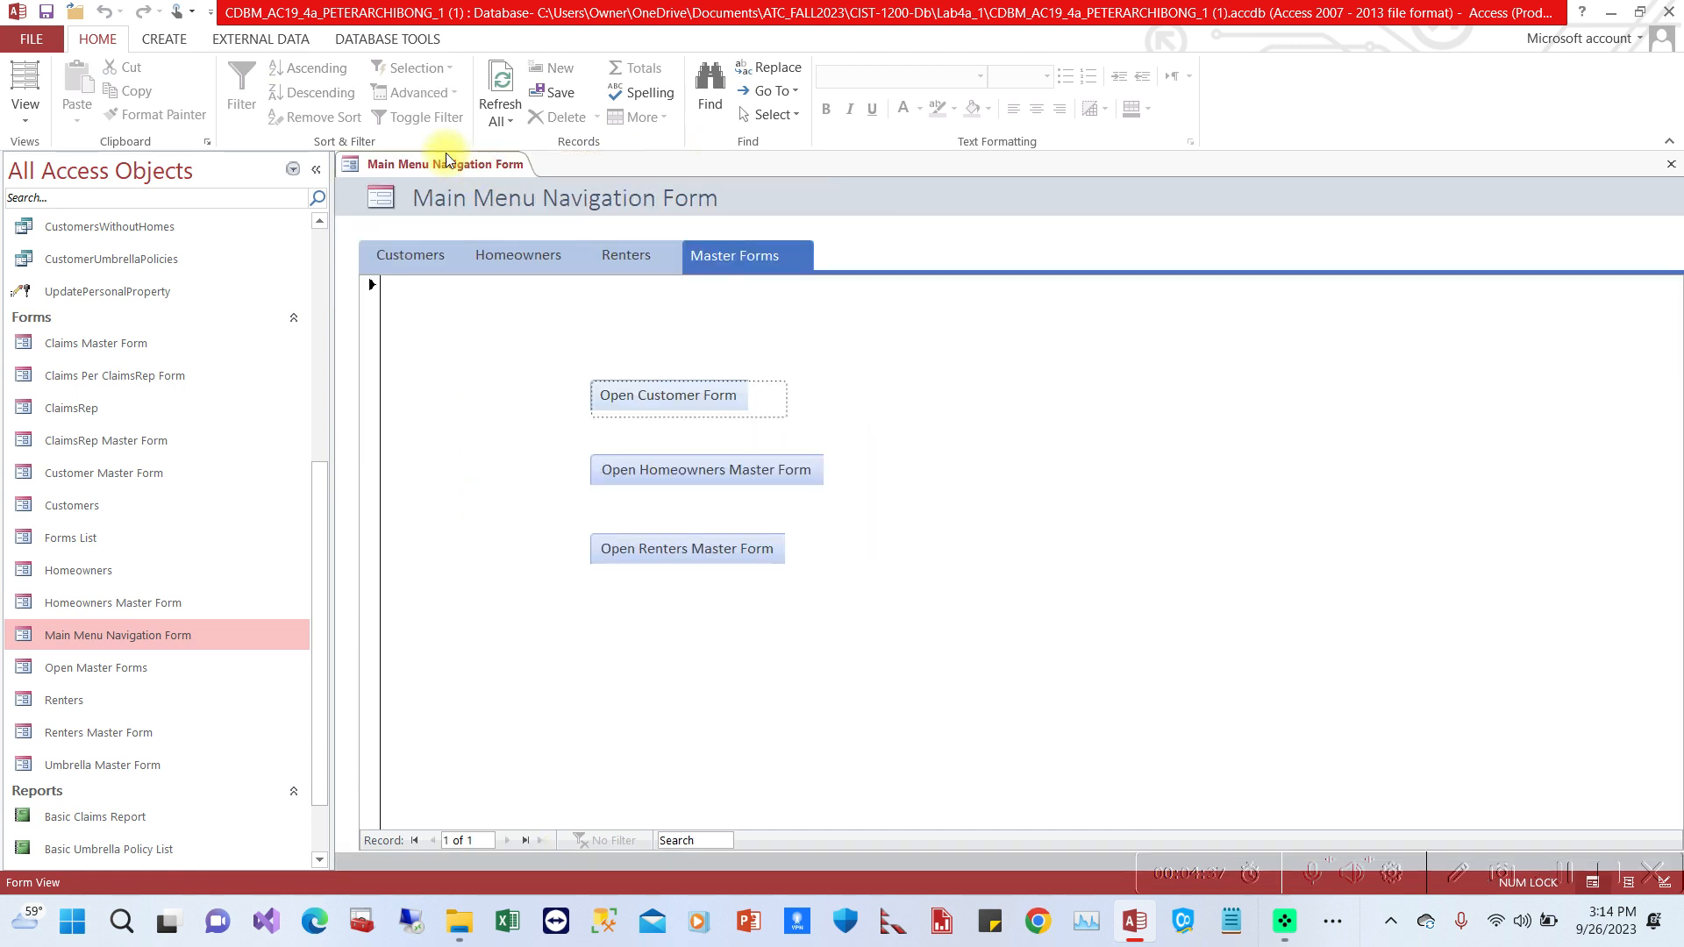
right_click(446, 163)
left_click(453, 199)
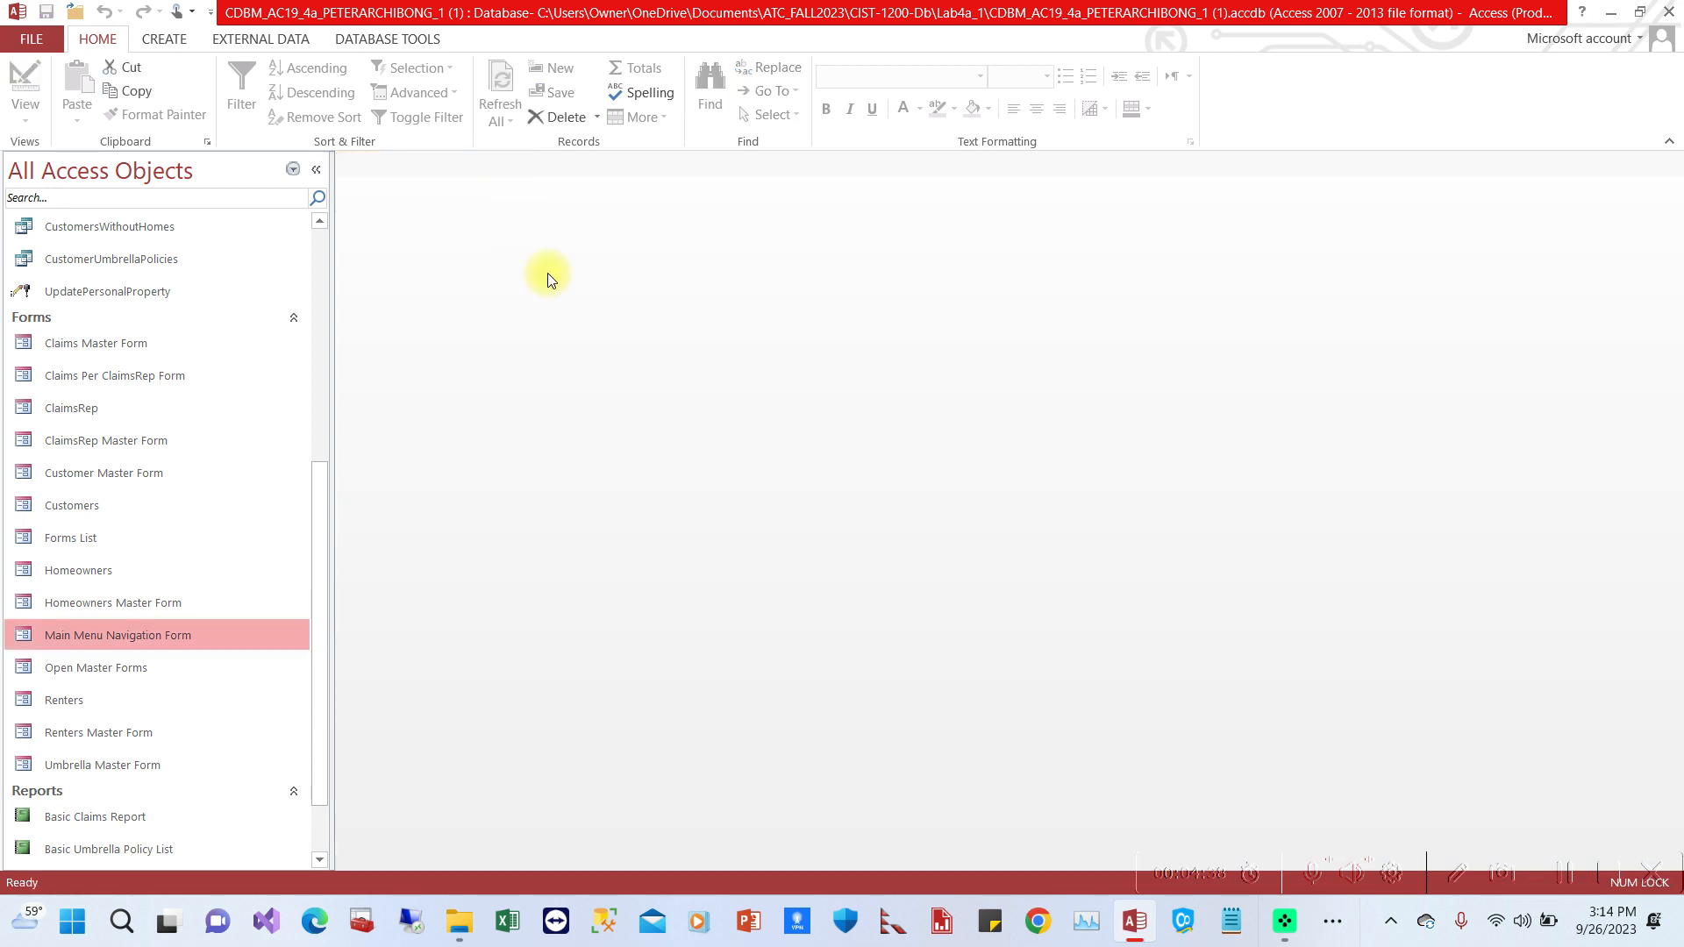
Close the Lab4a_1 database and reopen it from the recent files to check what it shows at startup.
left_click(31, 41)
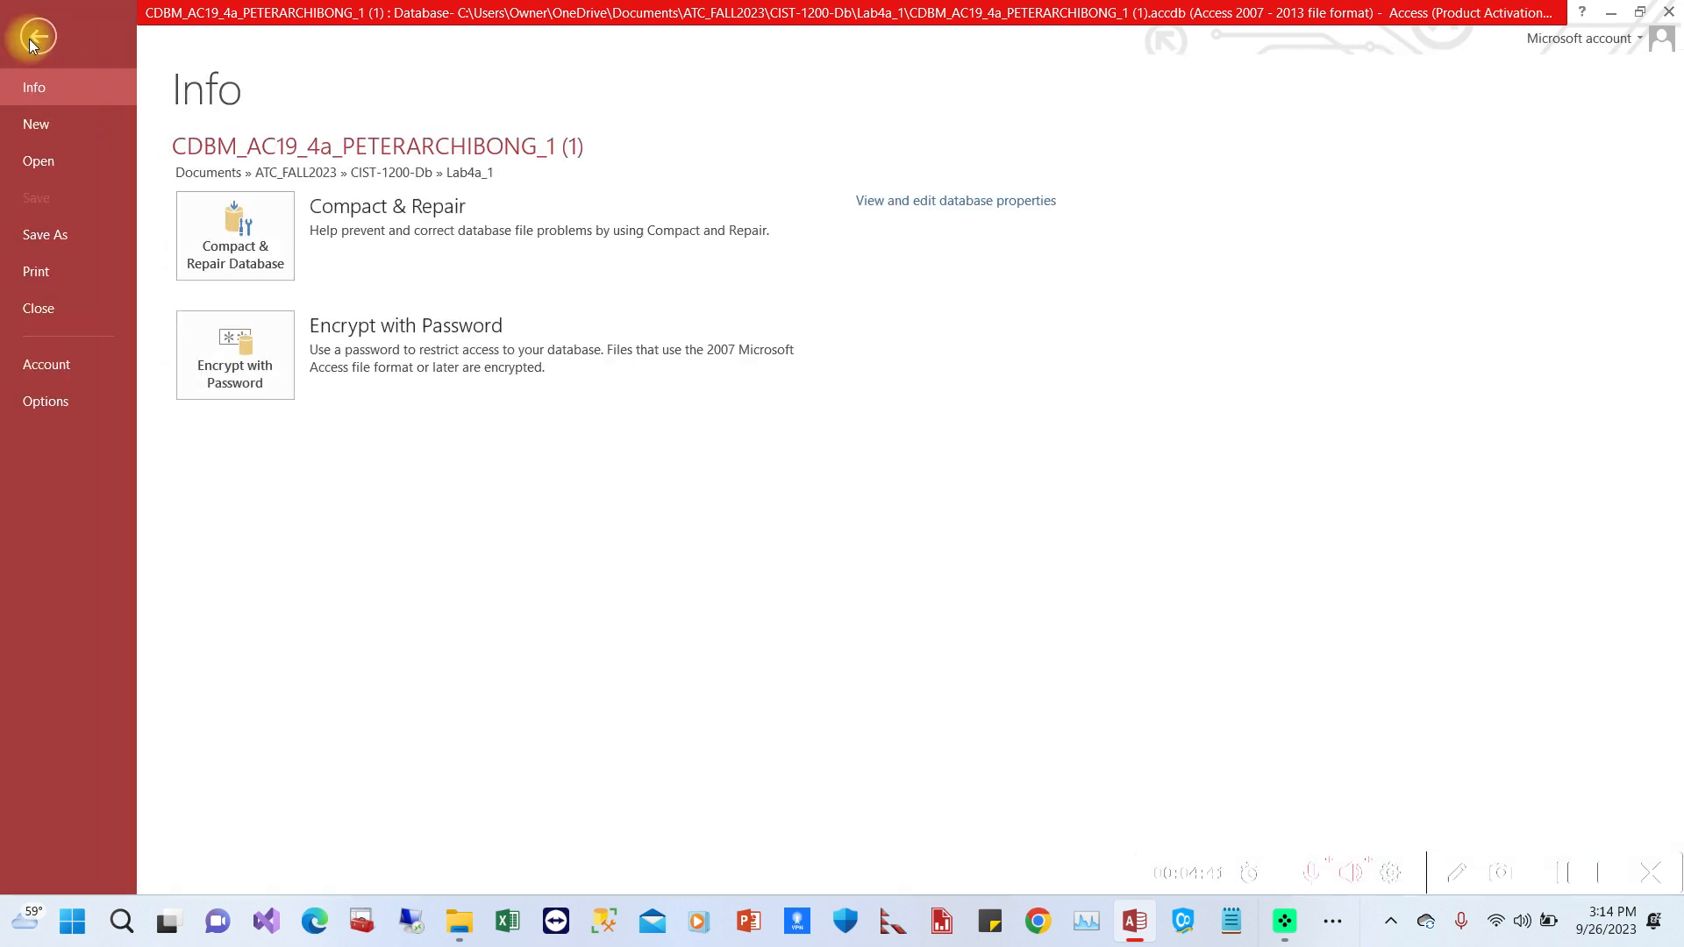
left_click(36, 314)
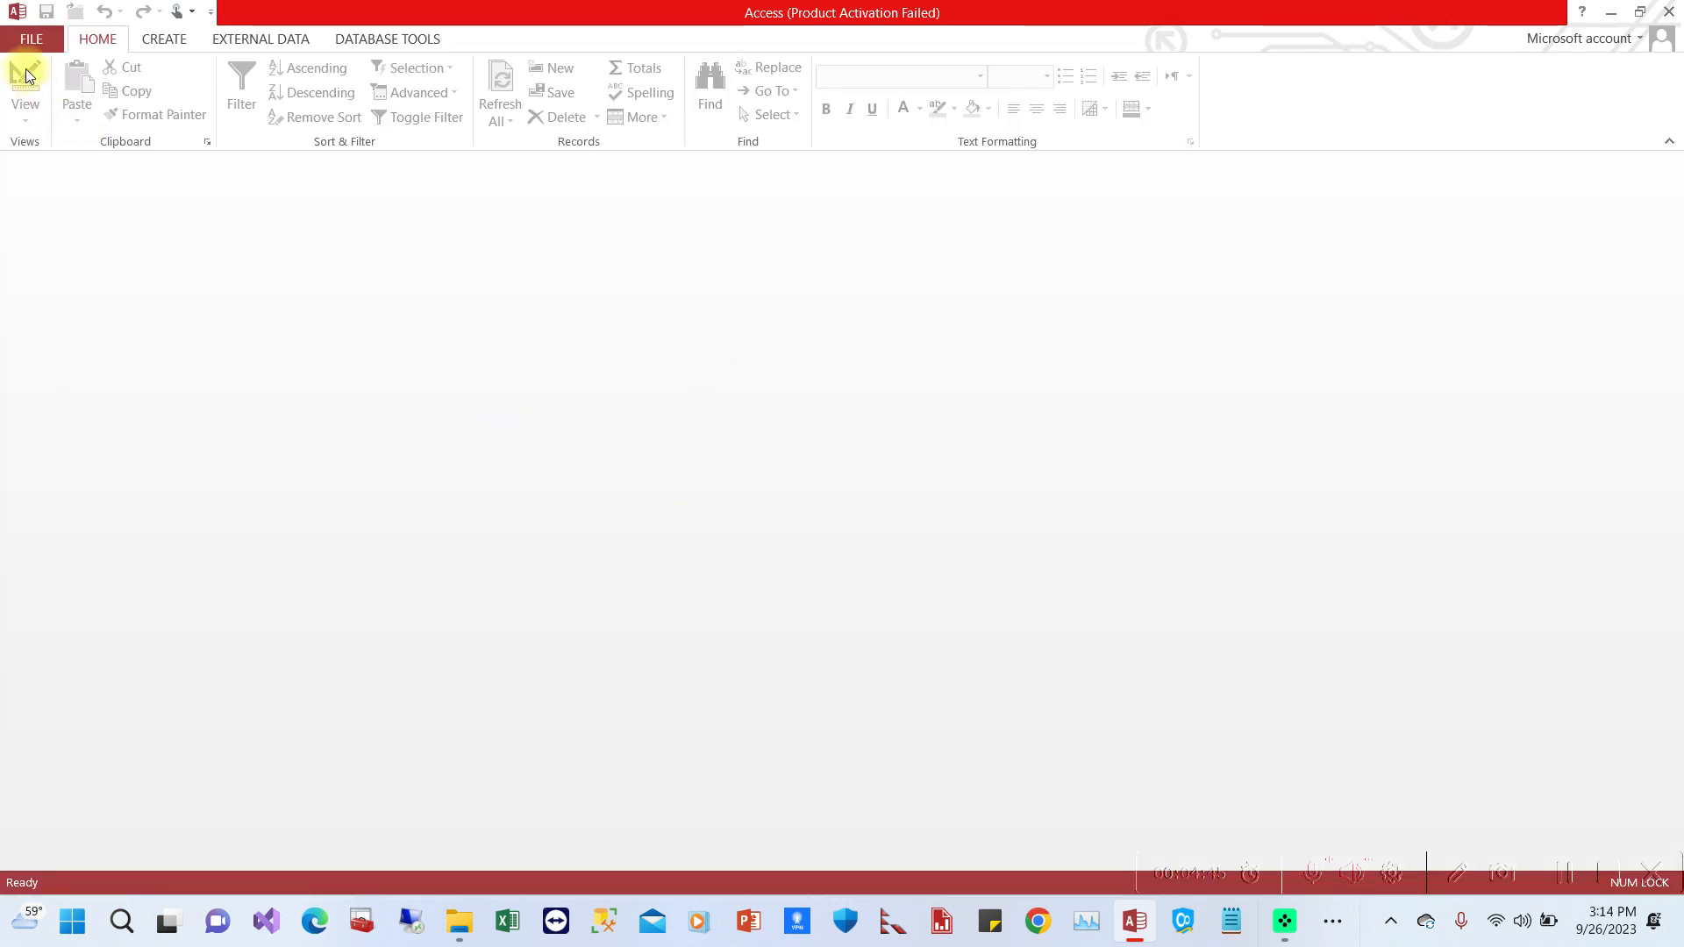
left_click(31, 39)
left_click(39, 162)
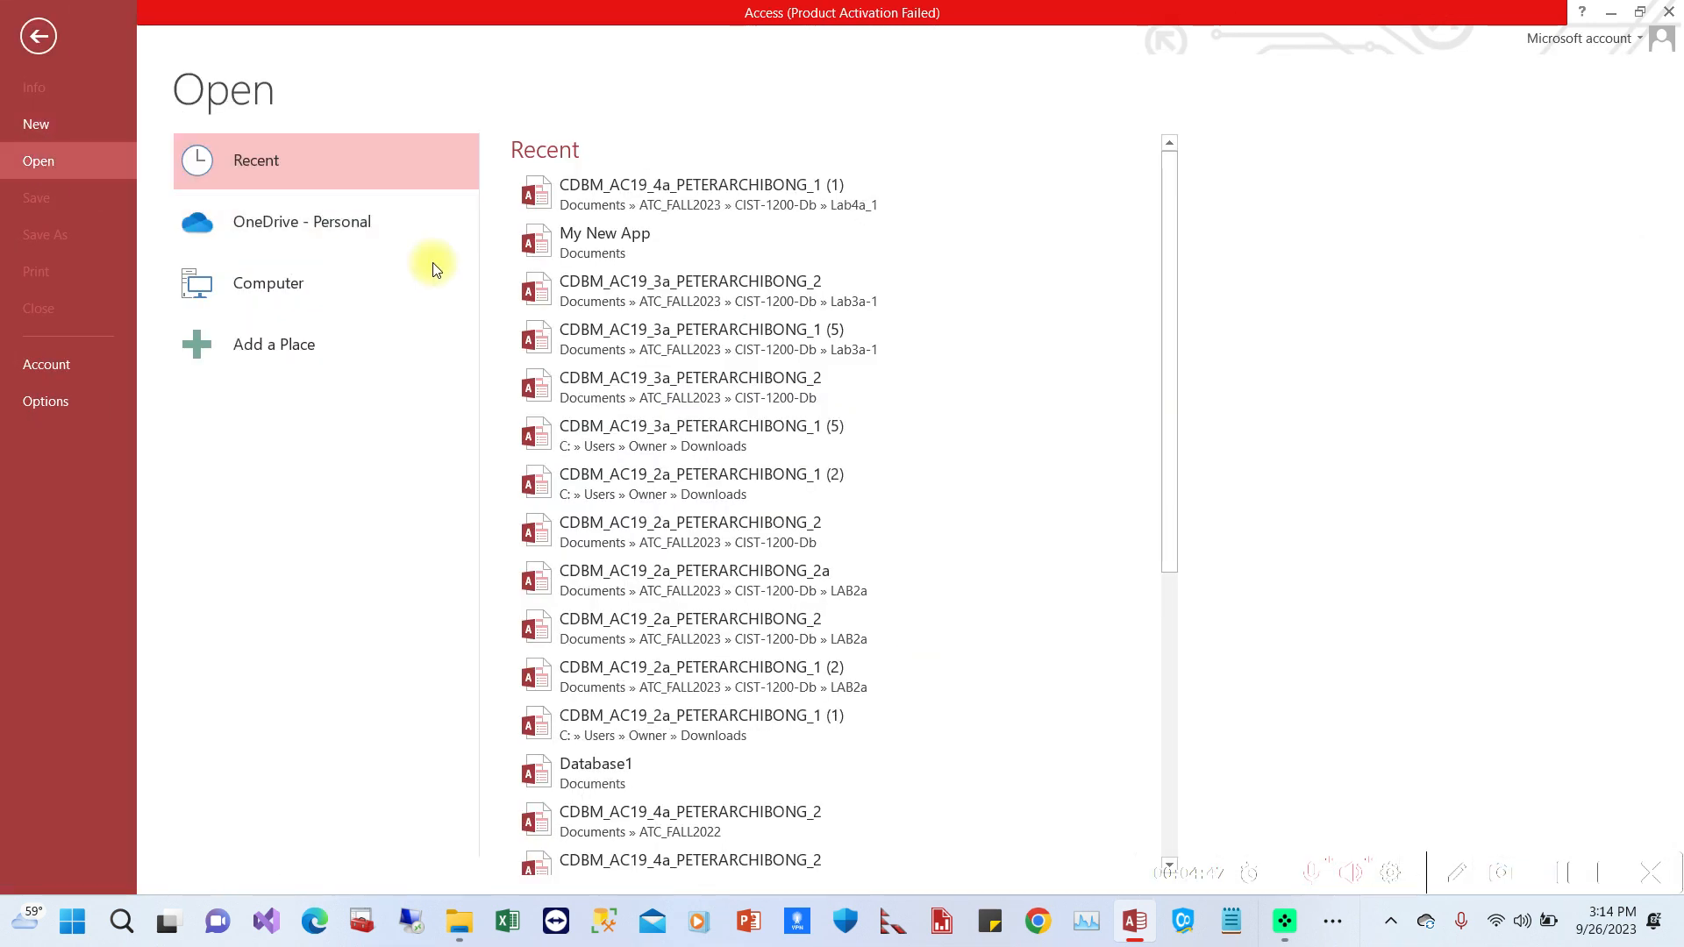
left_click(687, 193)
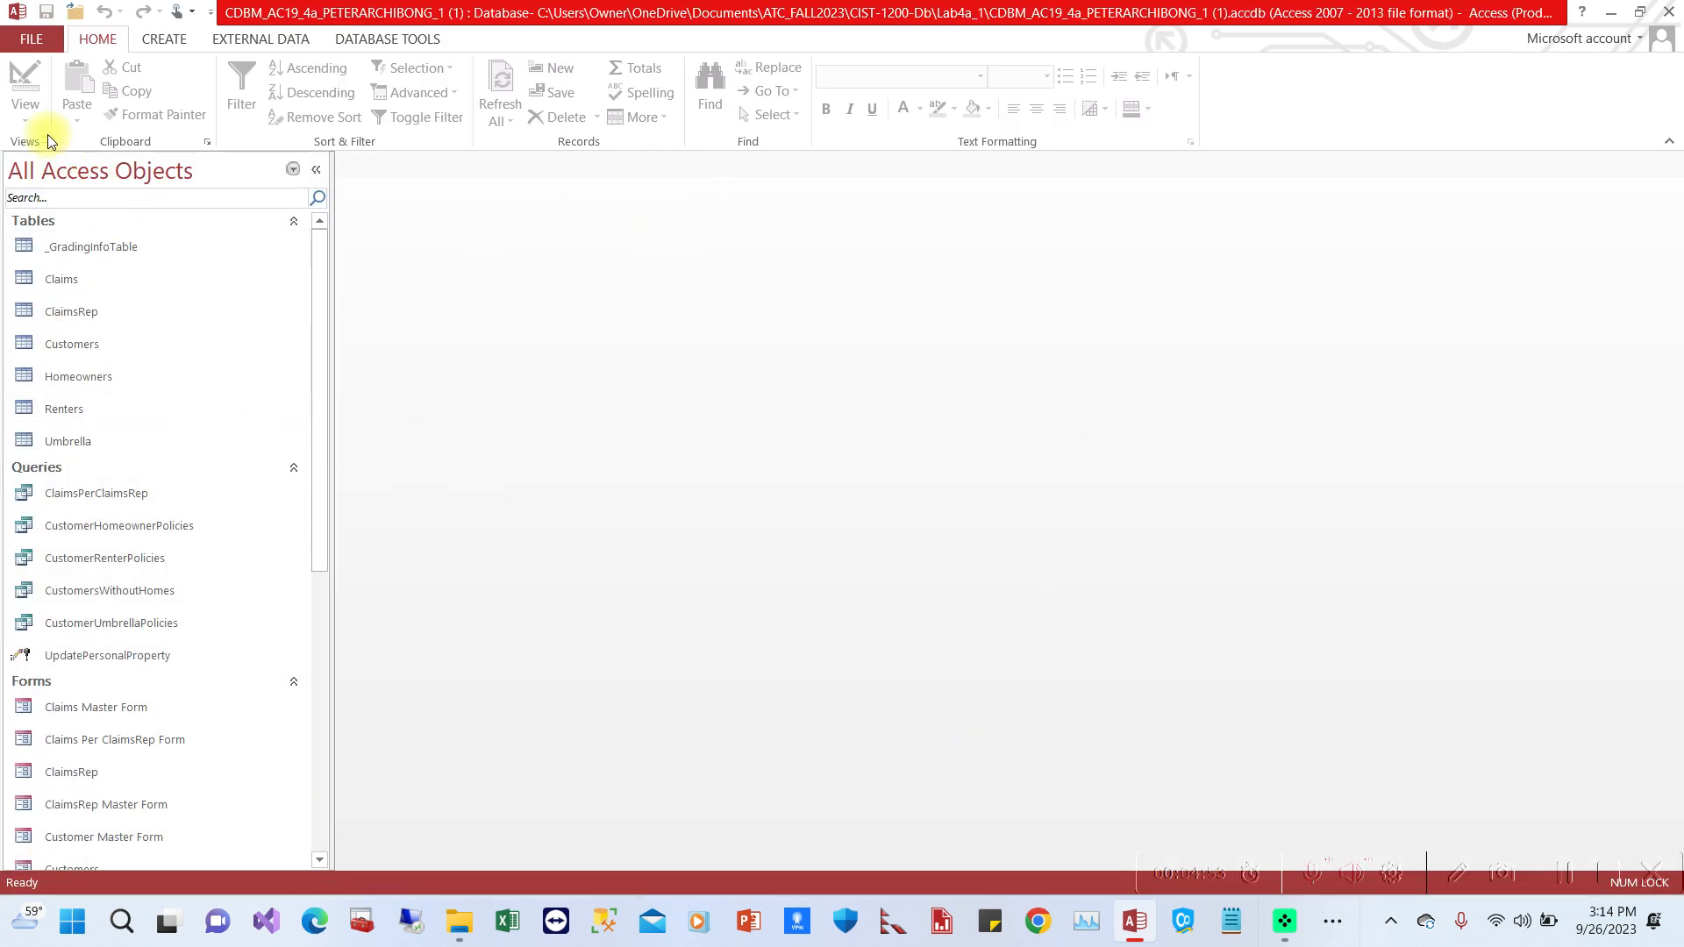
Set Main Menu Navigation Form as the display form in the current database's options and accept the change.
left_click(33, 40)
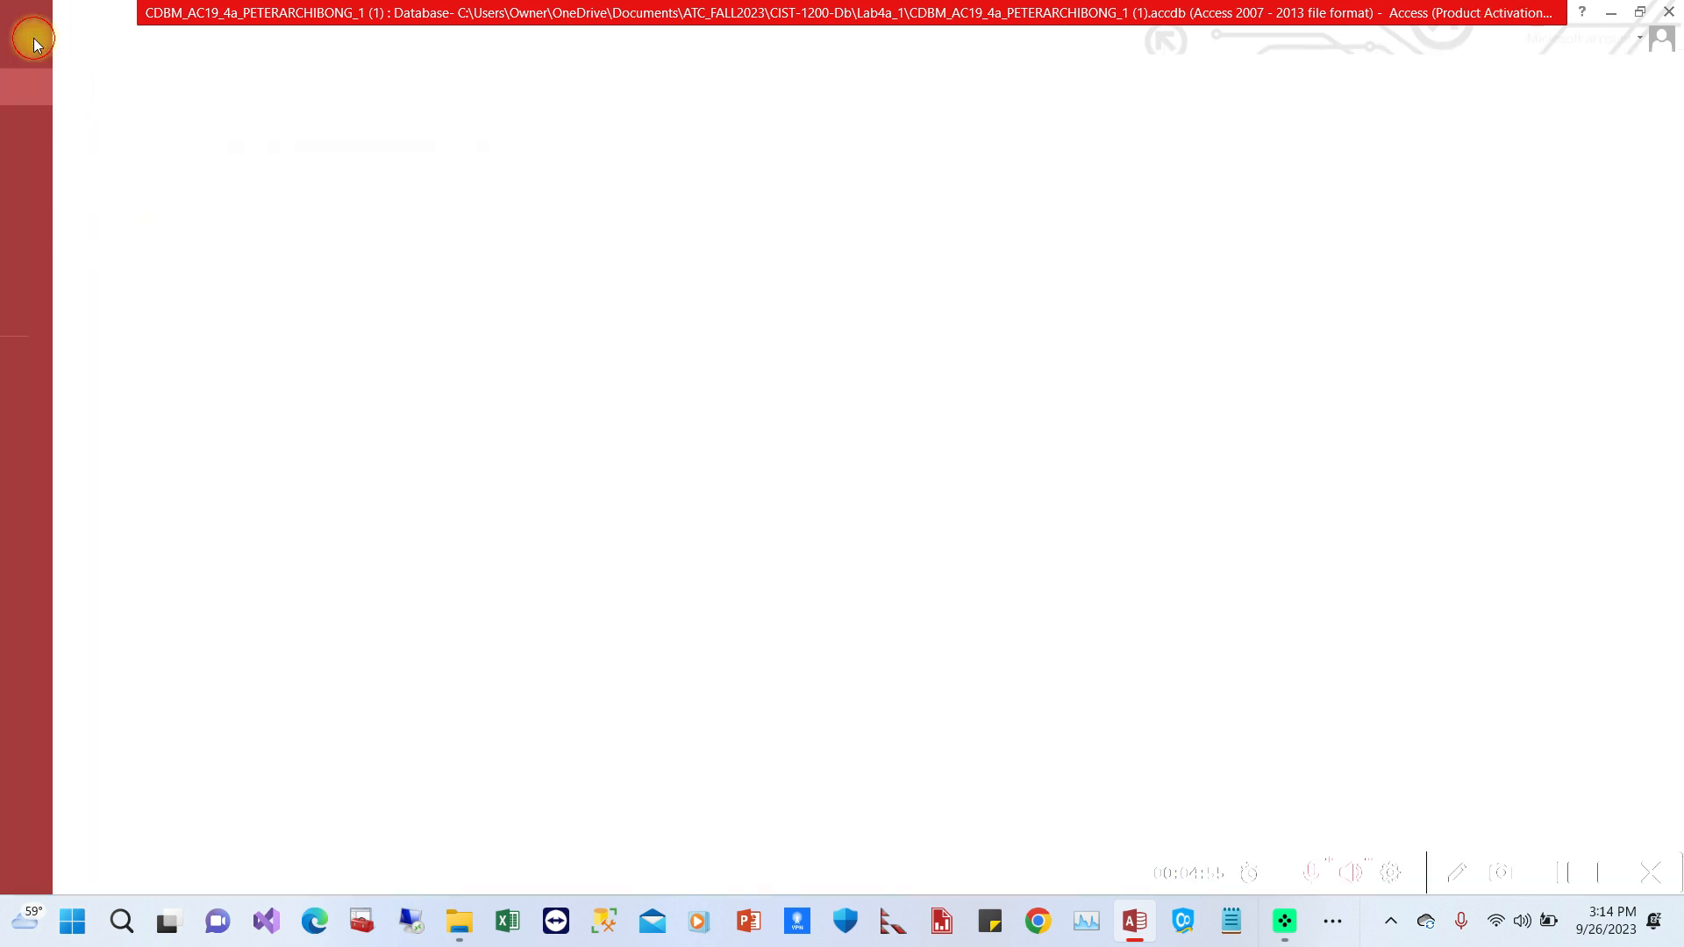
left_click(42, 404)
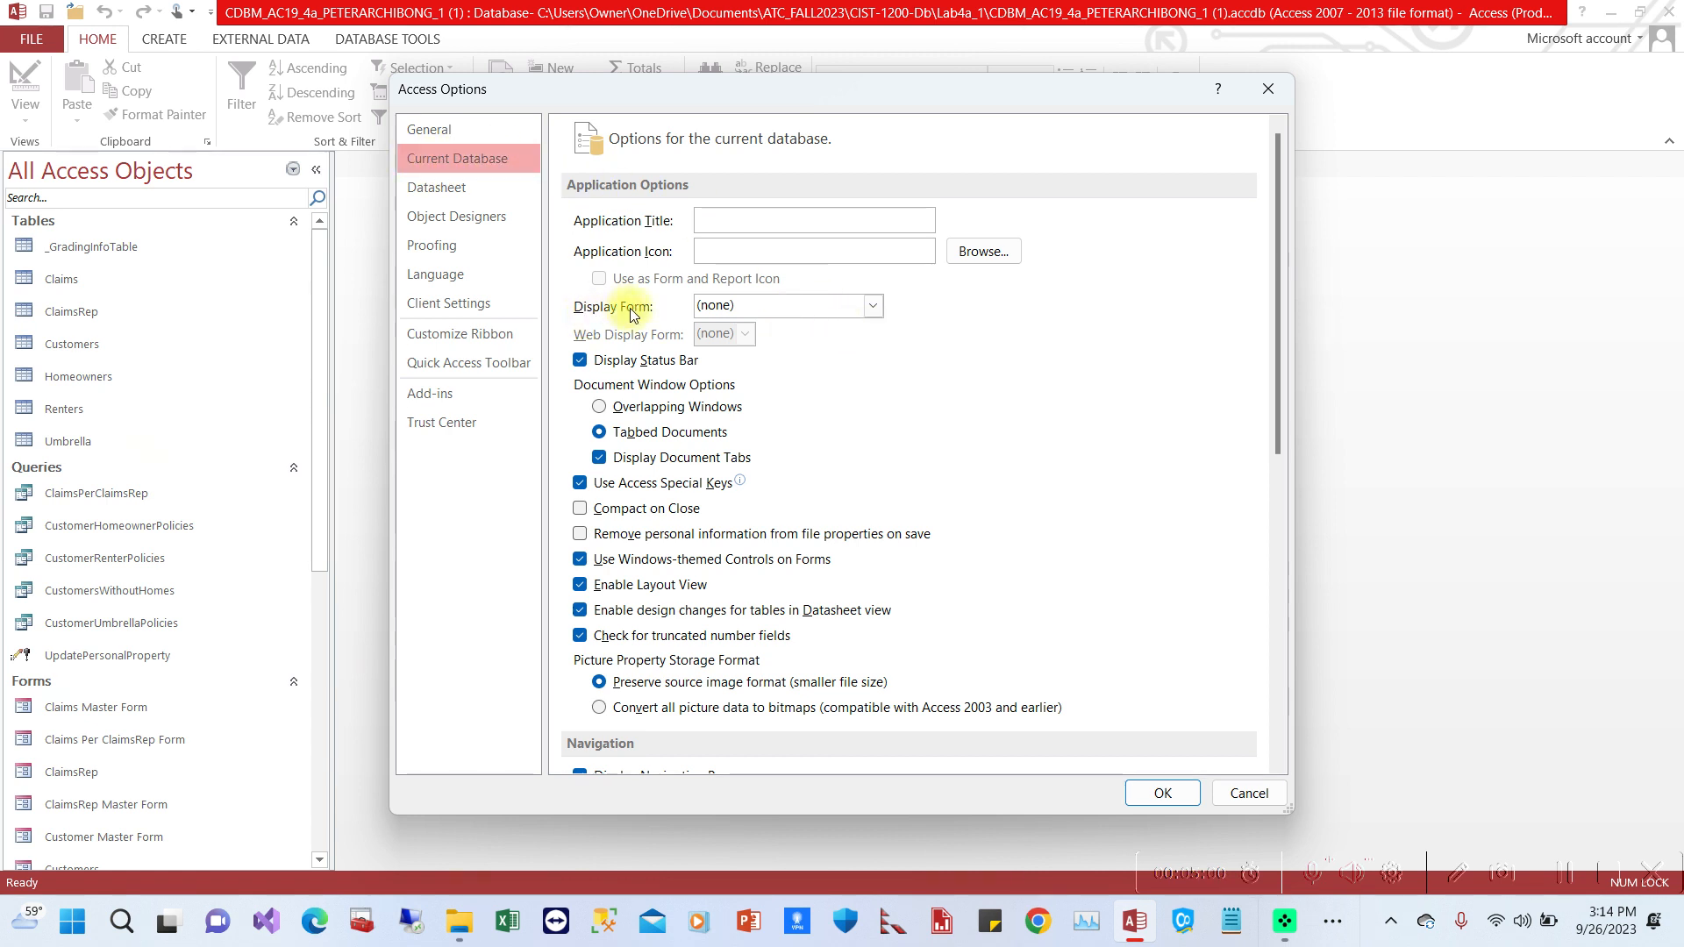
left_click(873, 306)
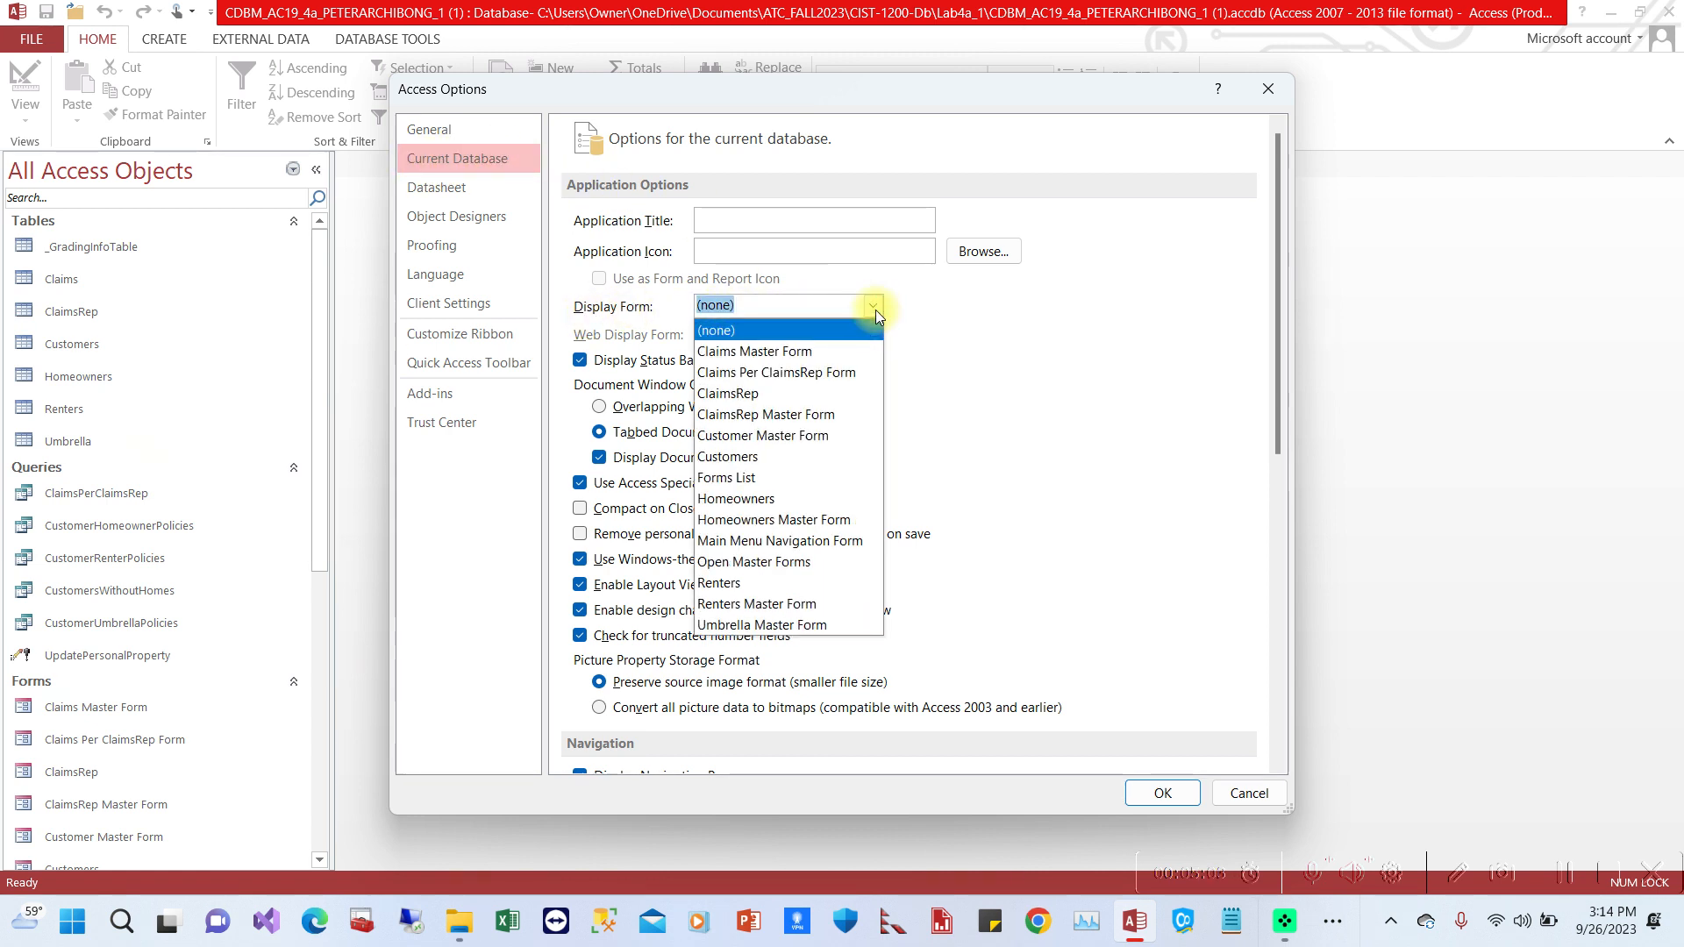
left_click(836, 542)
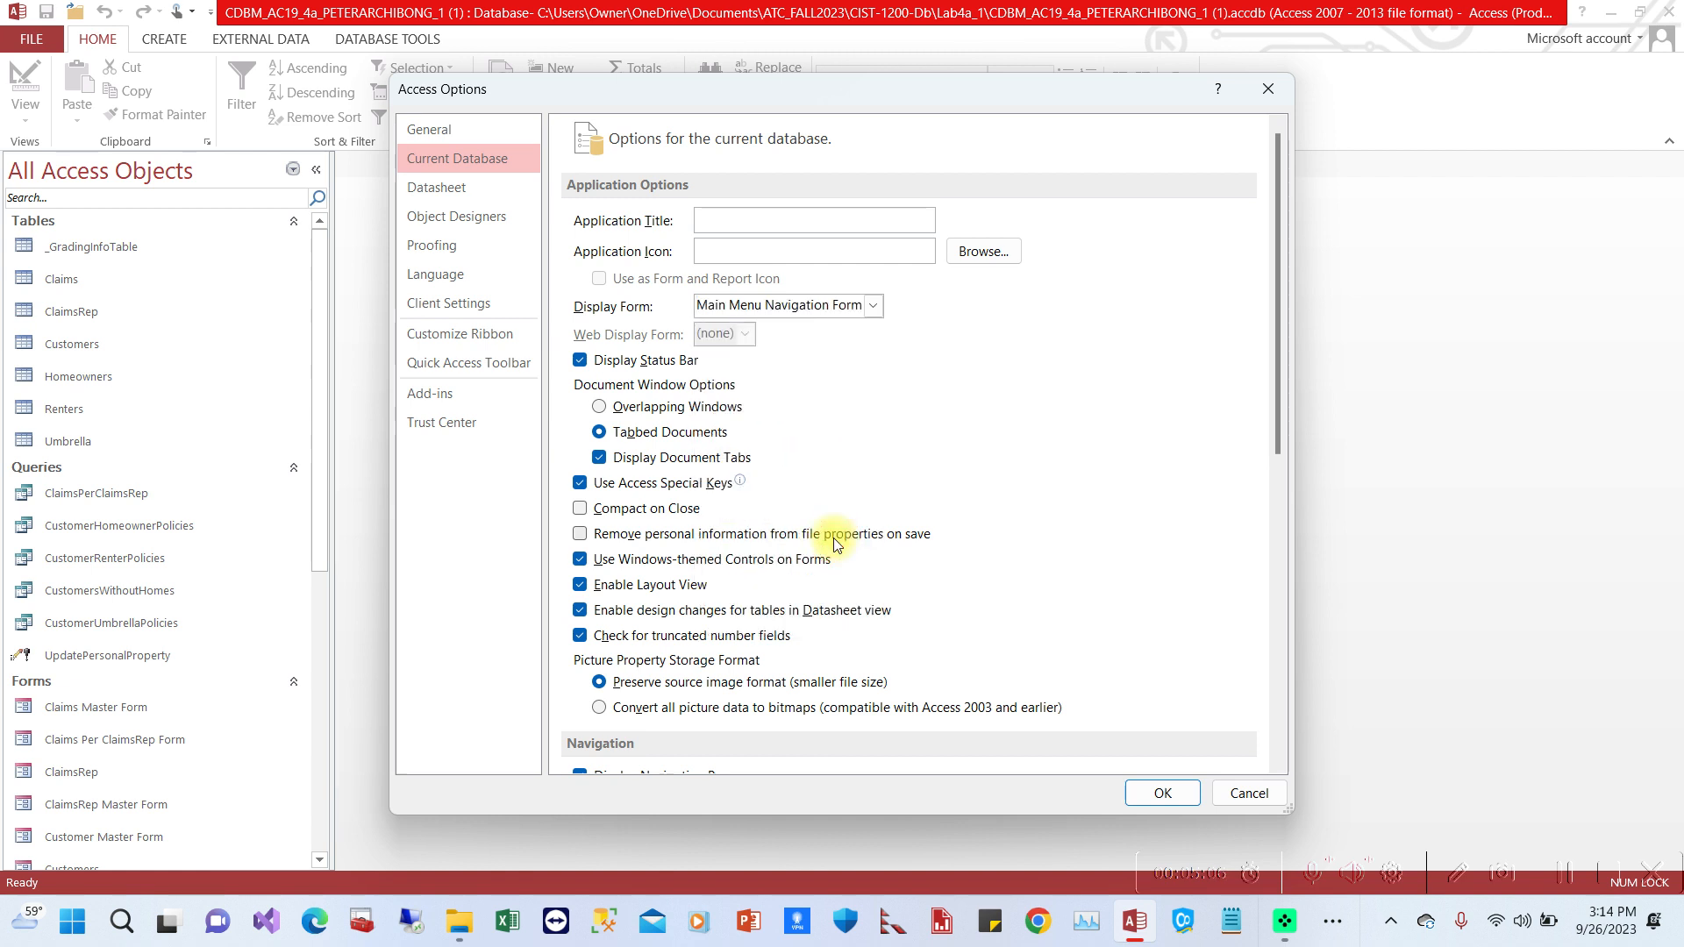
left_click(1163, 793)
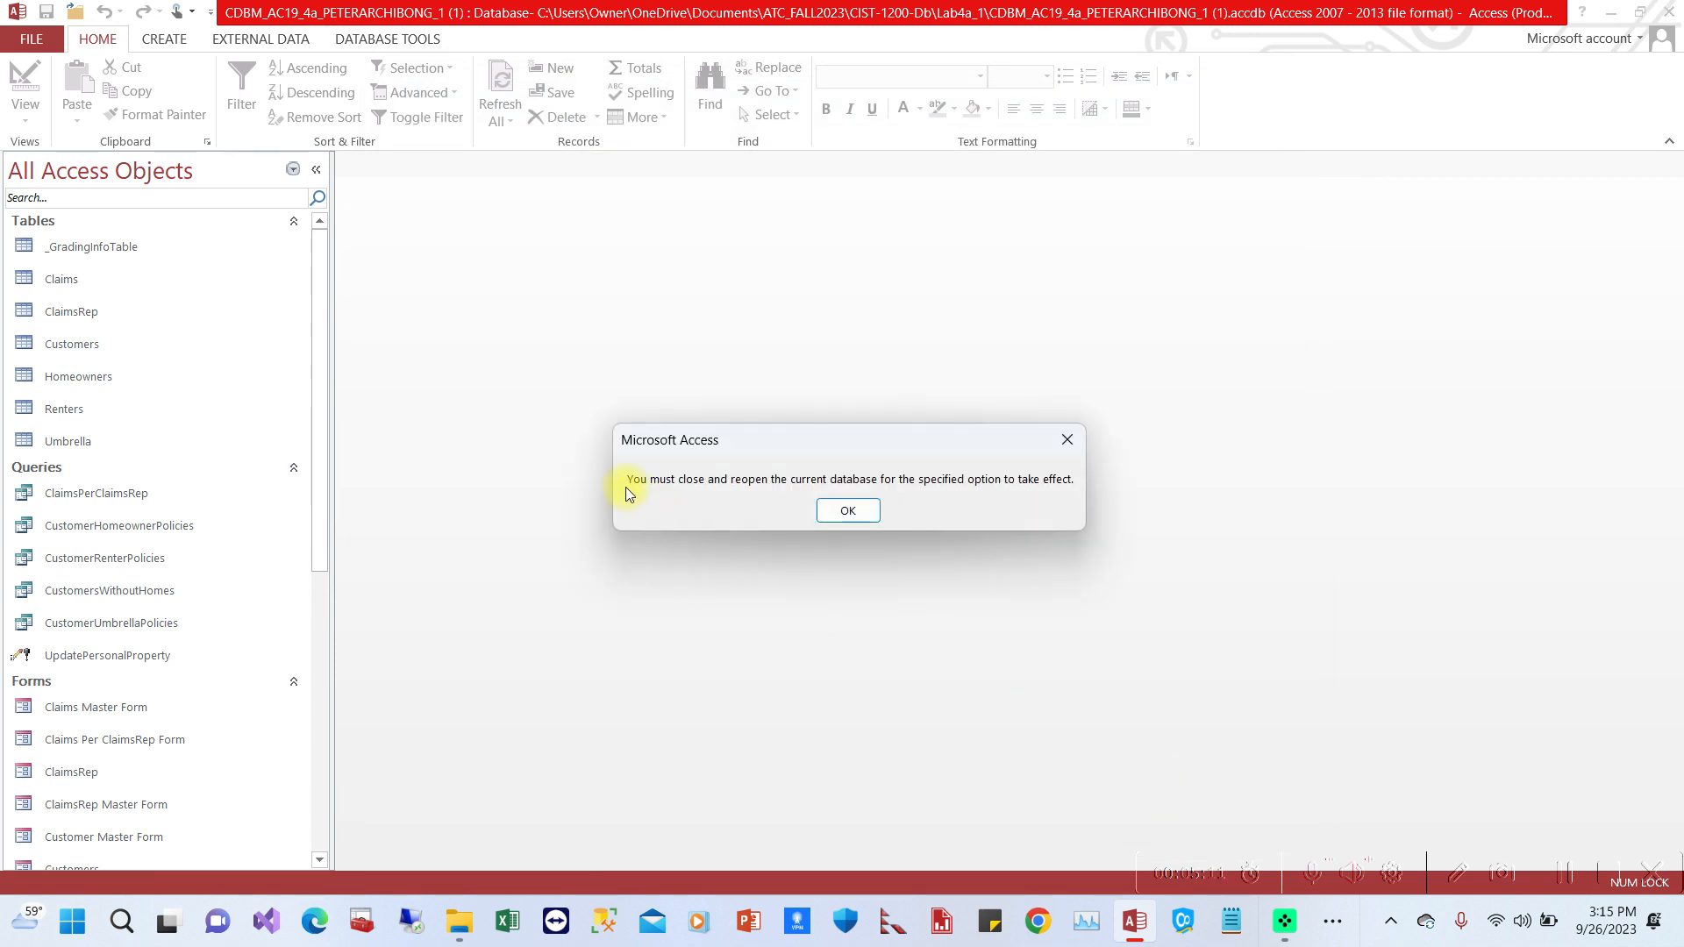
left_click(867, 513)
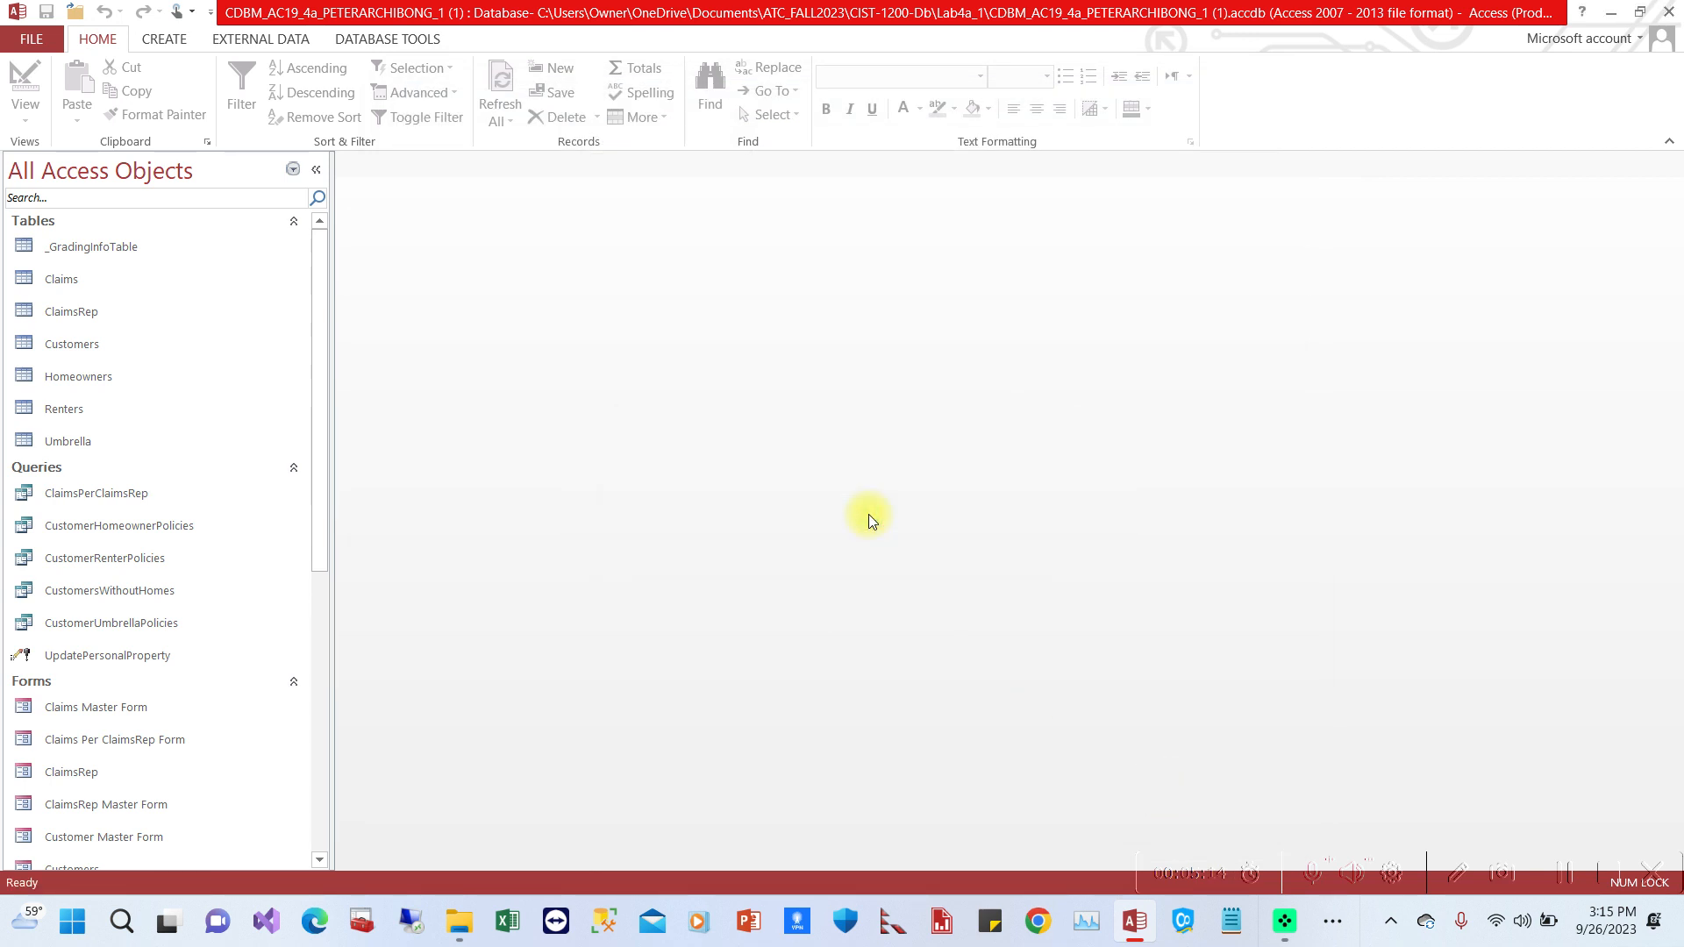
Close and reopen the Lab4a_1 database from the recent files so the new display form setting takes effect.
left_click(56, 33)
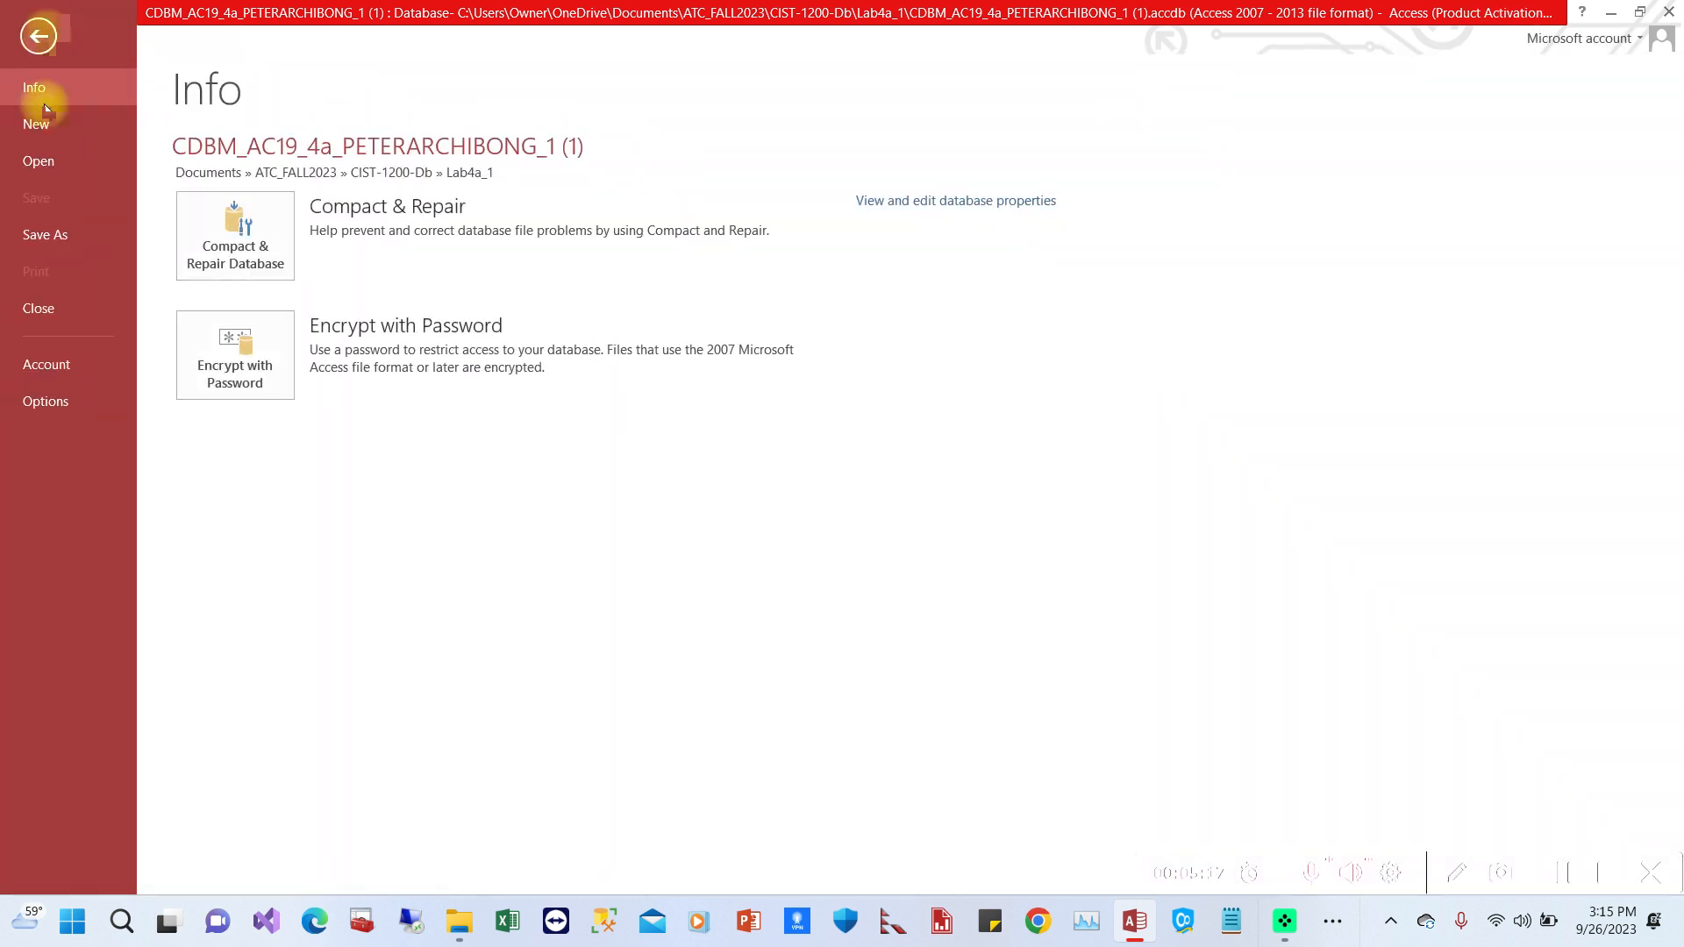
left_click(24, 314)
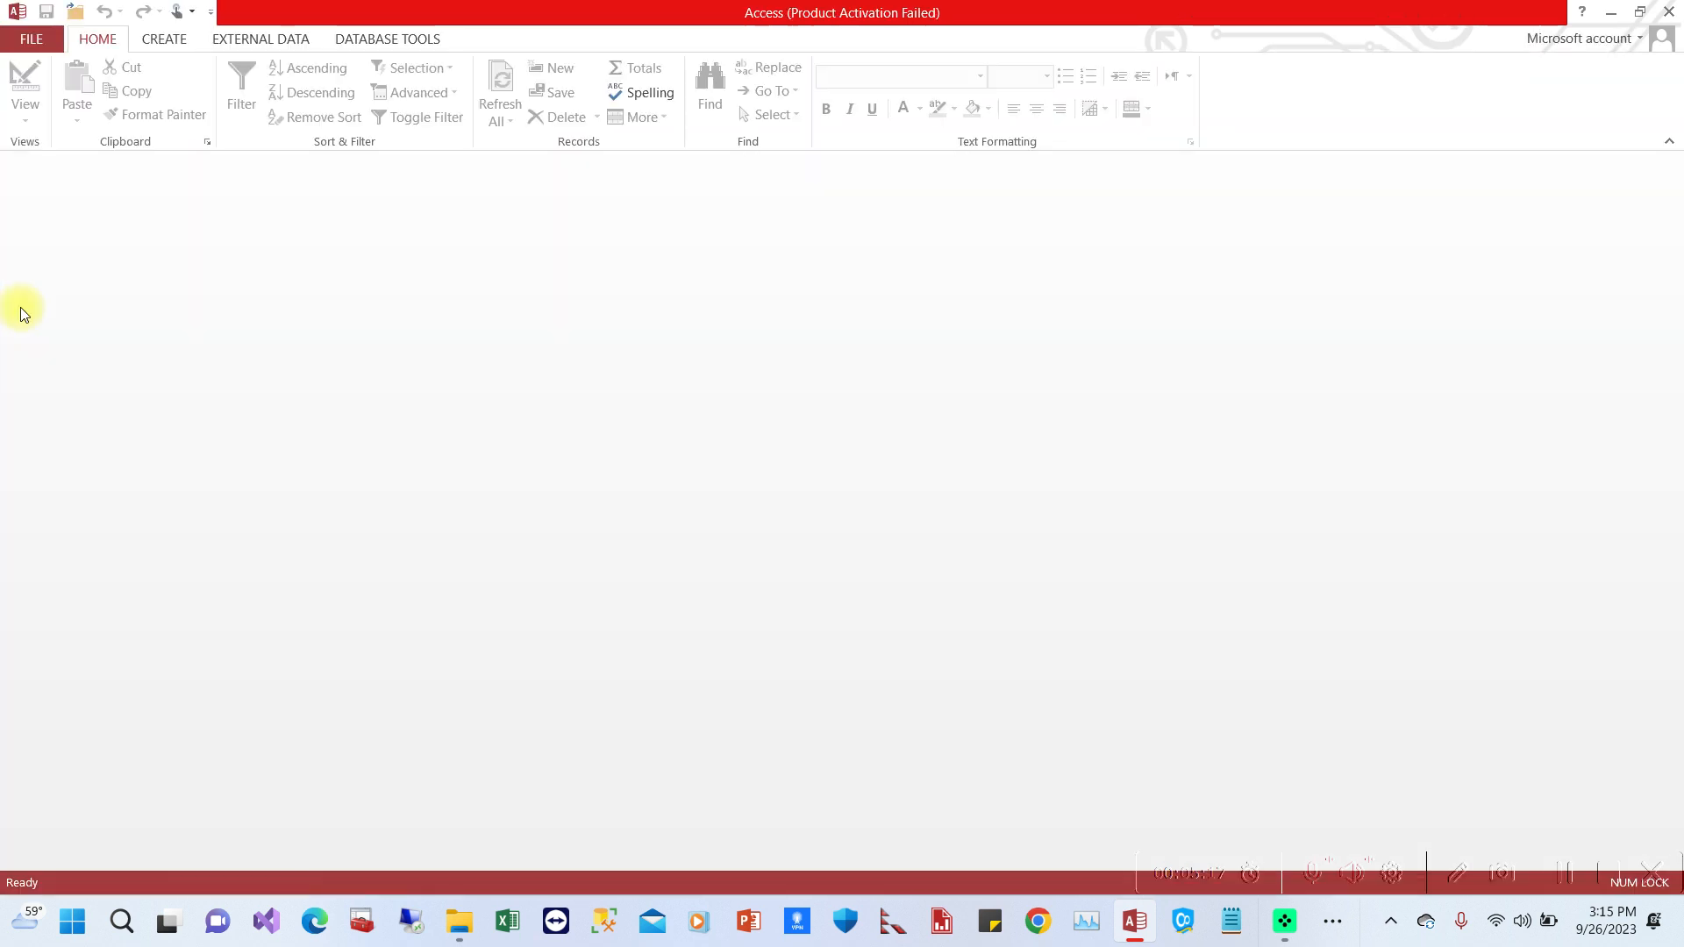
left_click(39, 42)
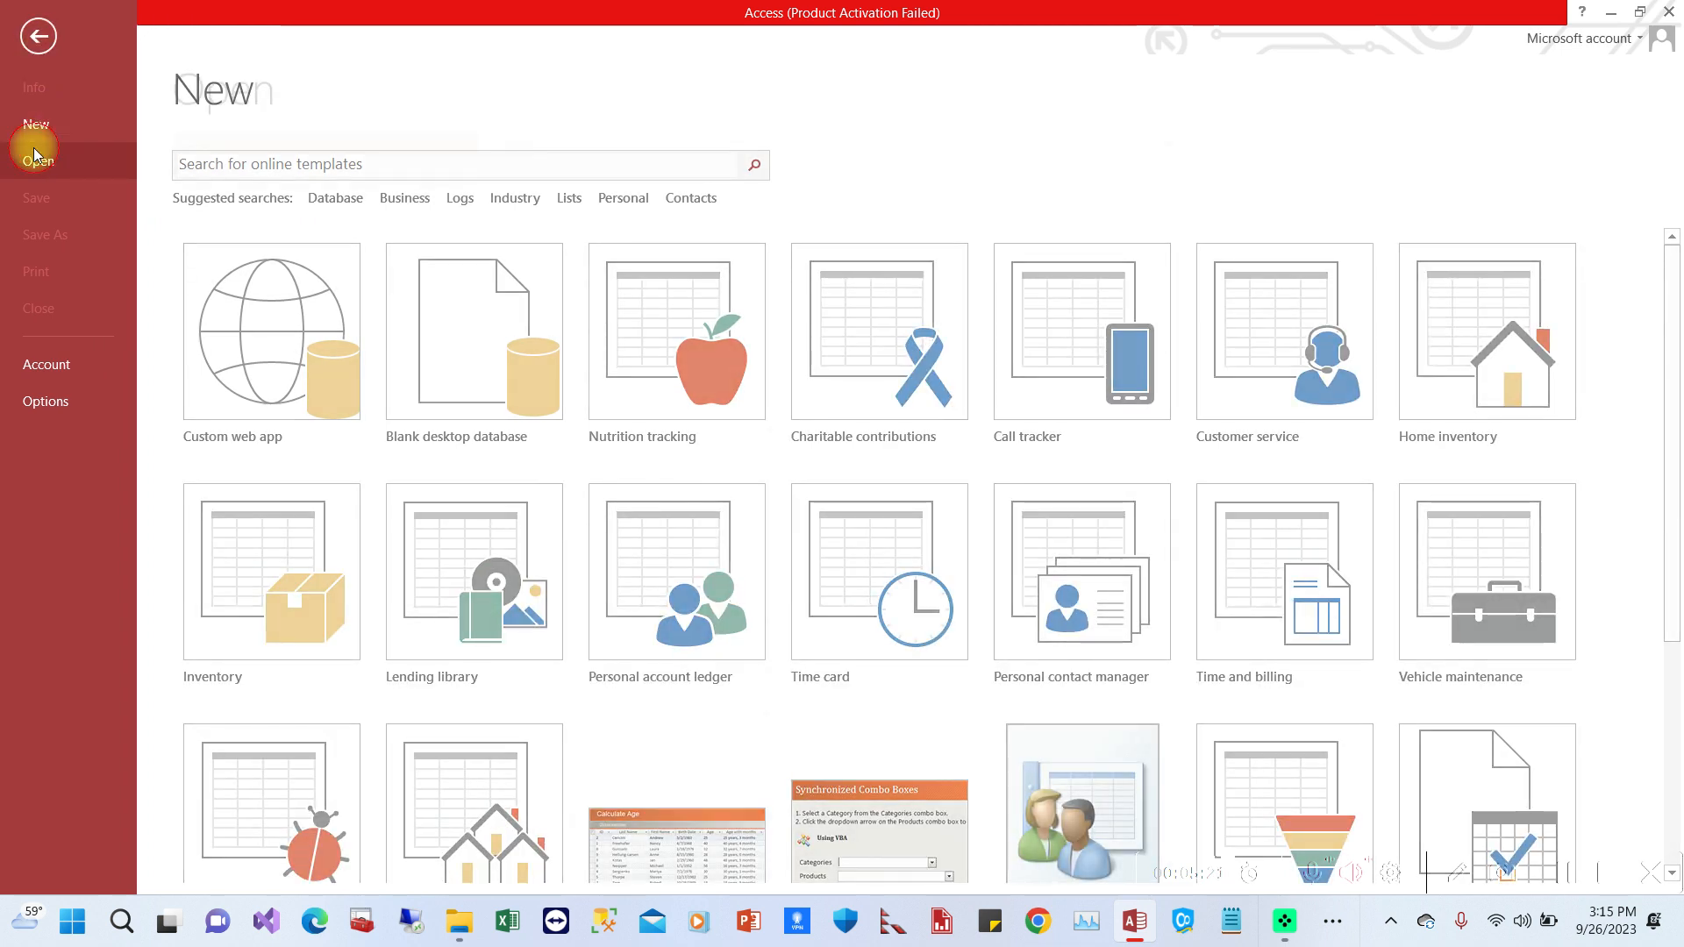
left_click(35, 156)
left_click(684, 186)
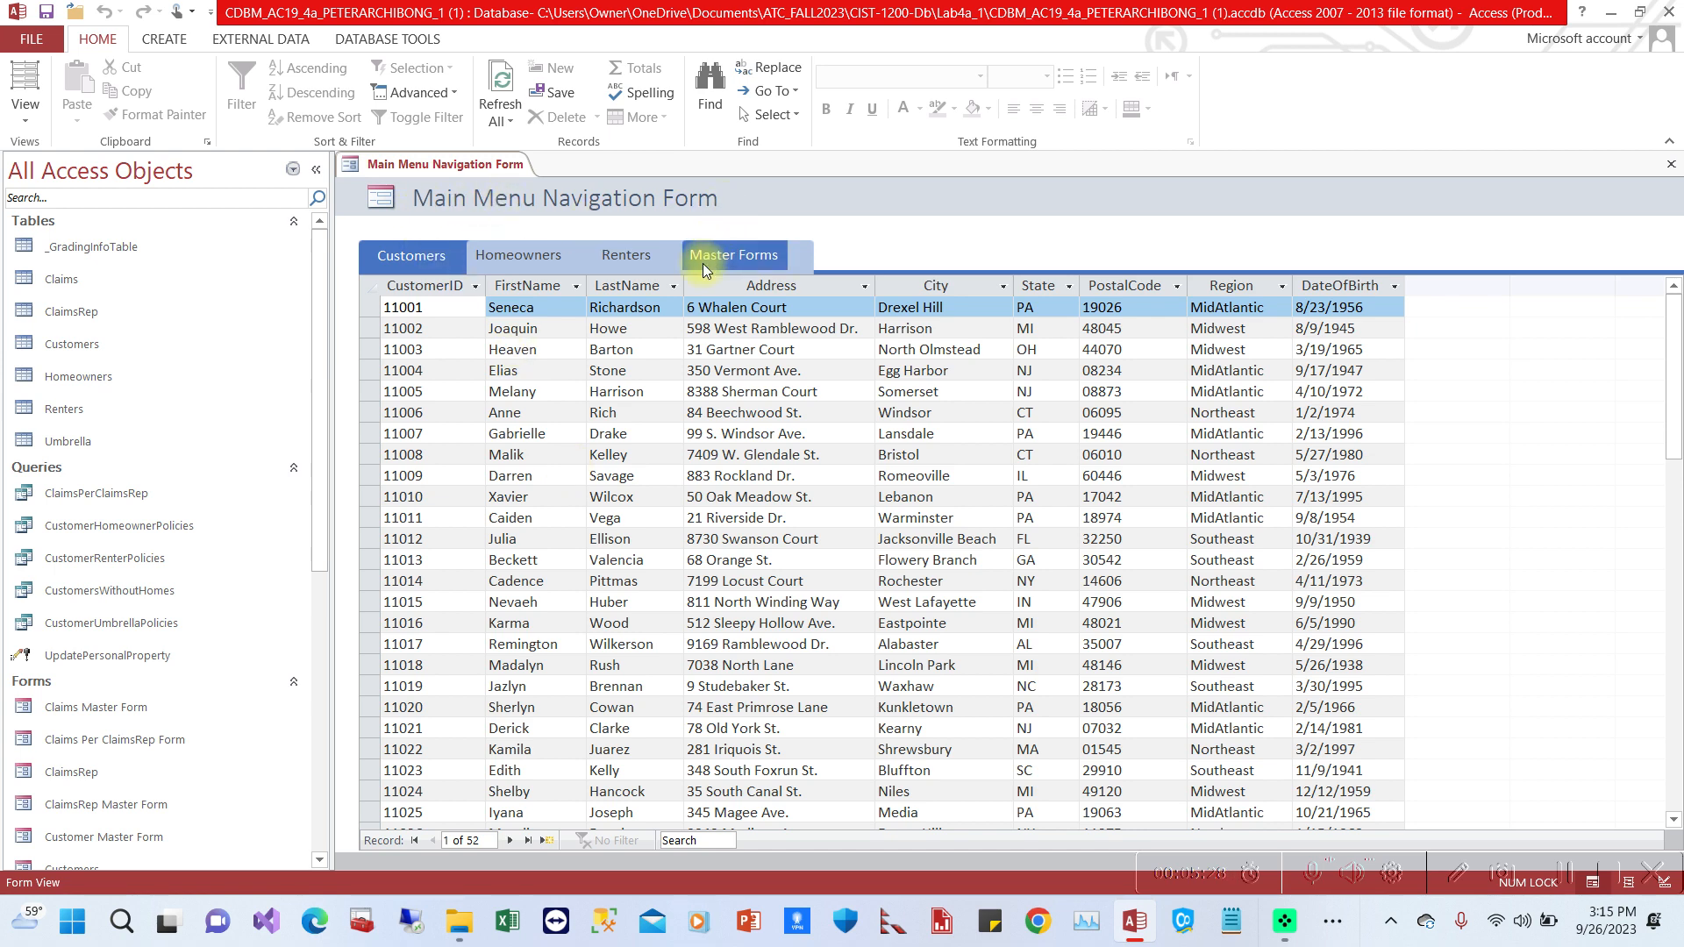
Check the Homeowners, Renters and Master Forms pages of the navigation form opened at startup.
left_click(488, 257)
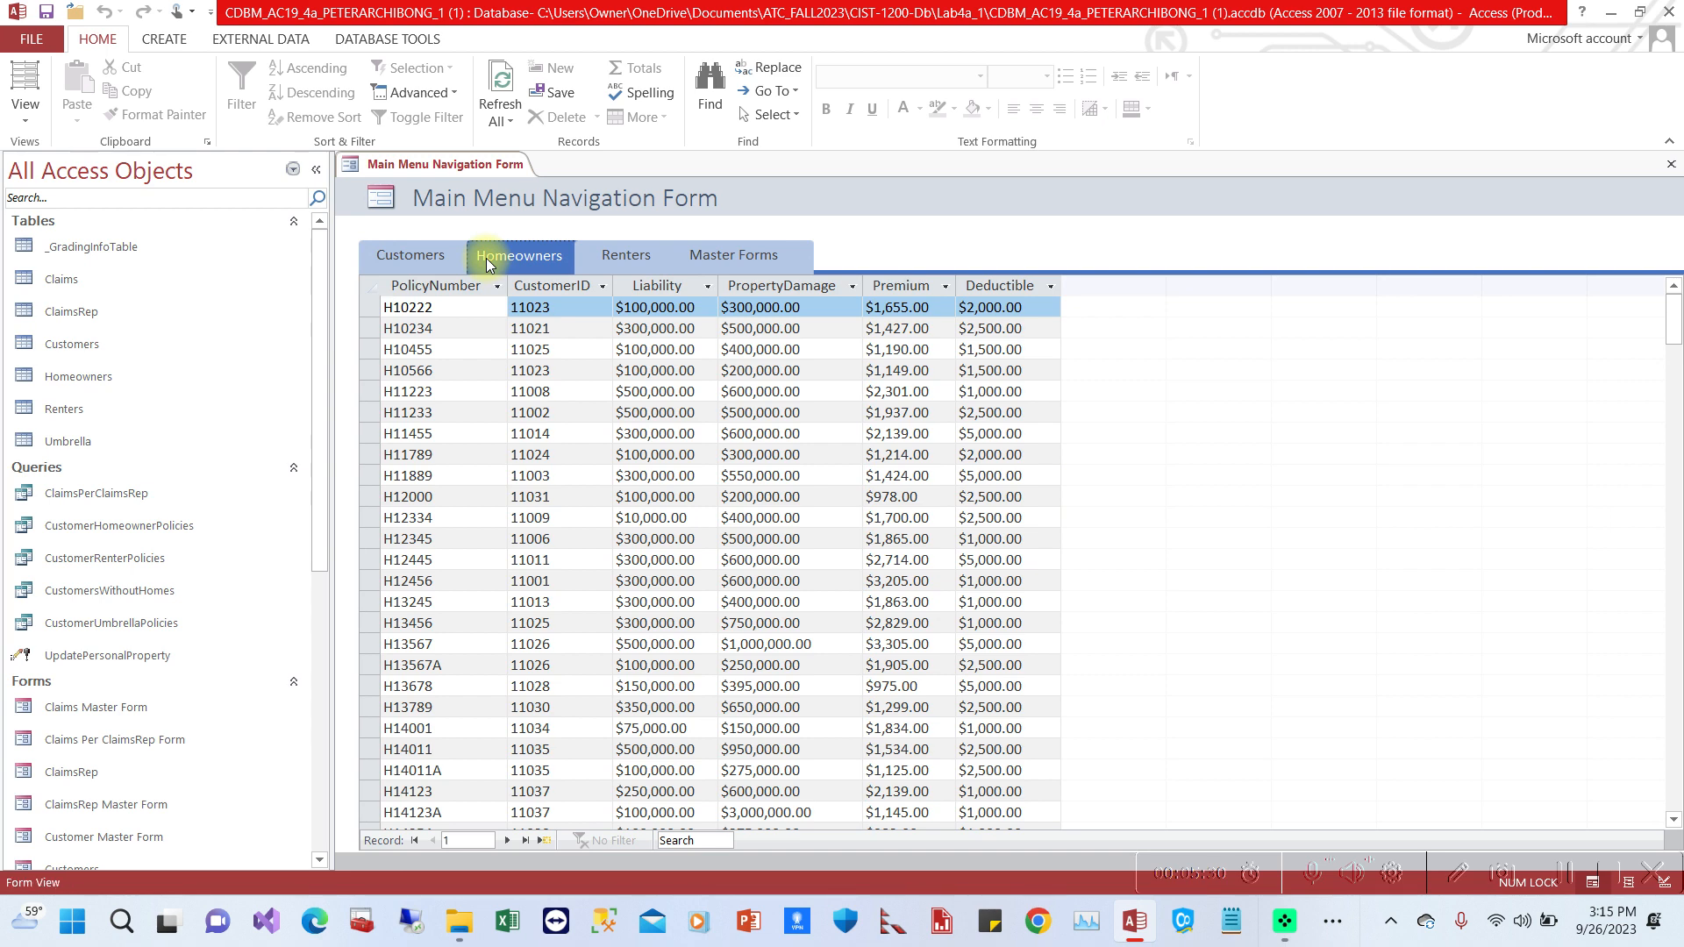
left_click(600, 260)
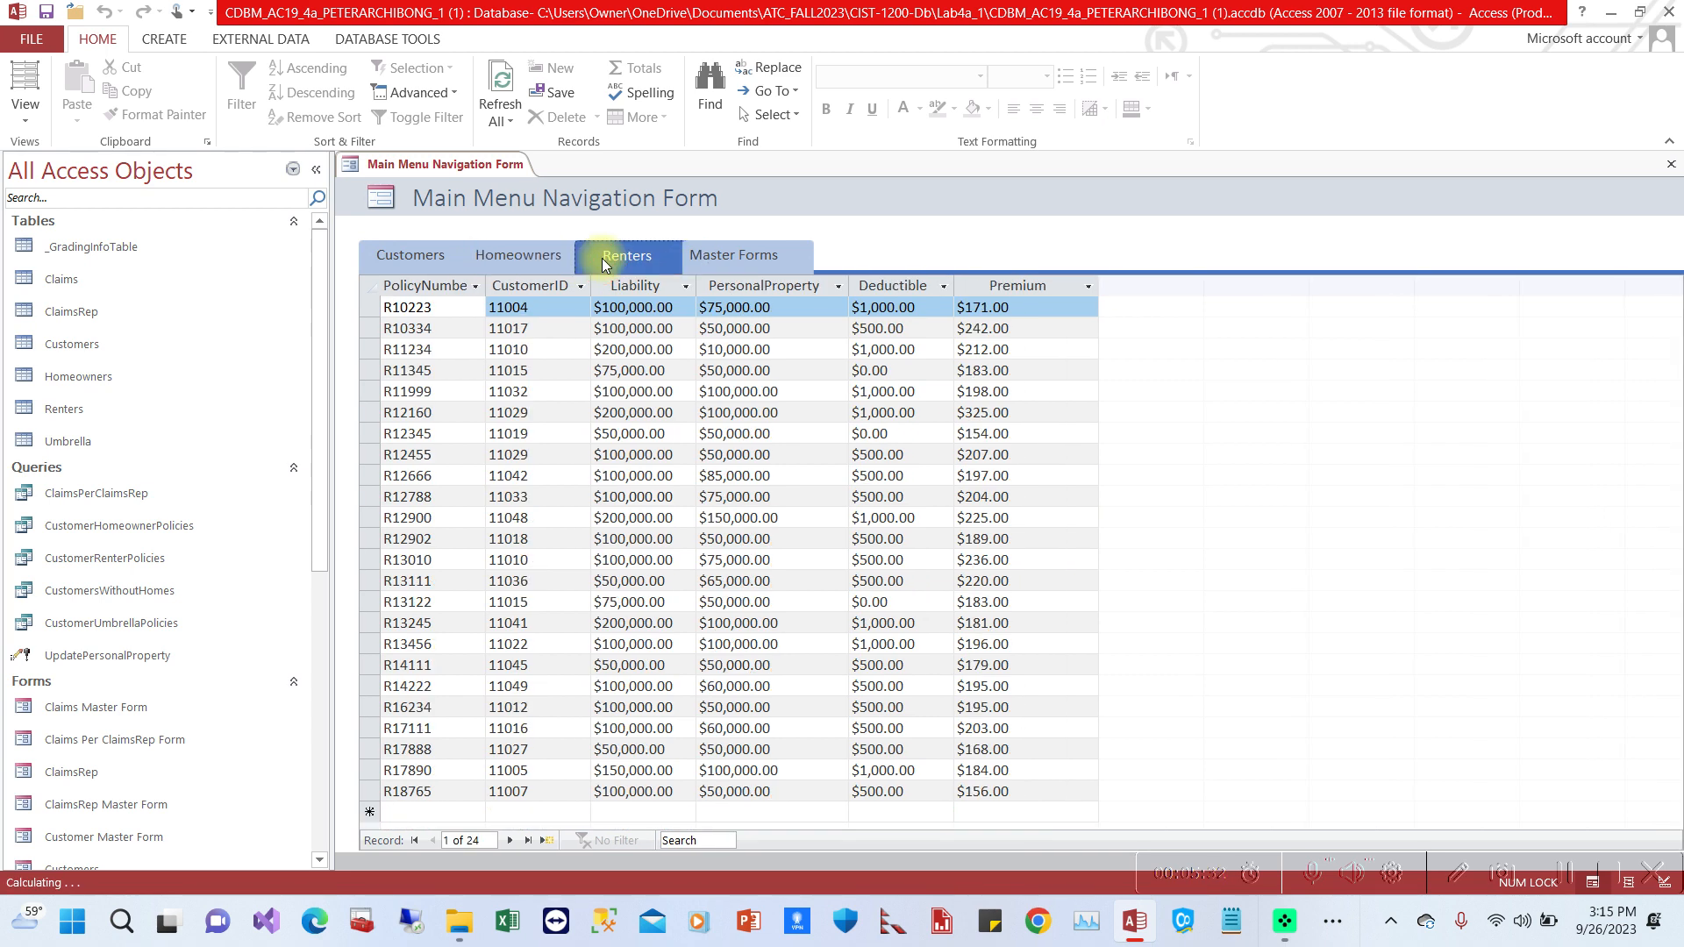
left_click(719, 258)
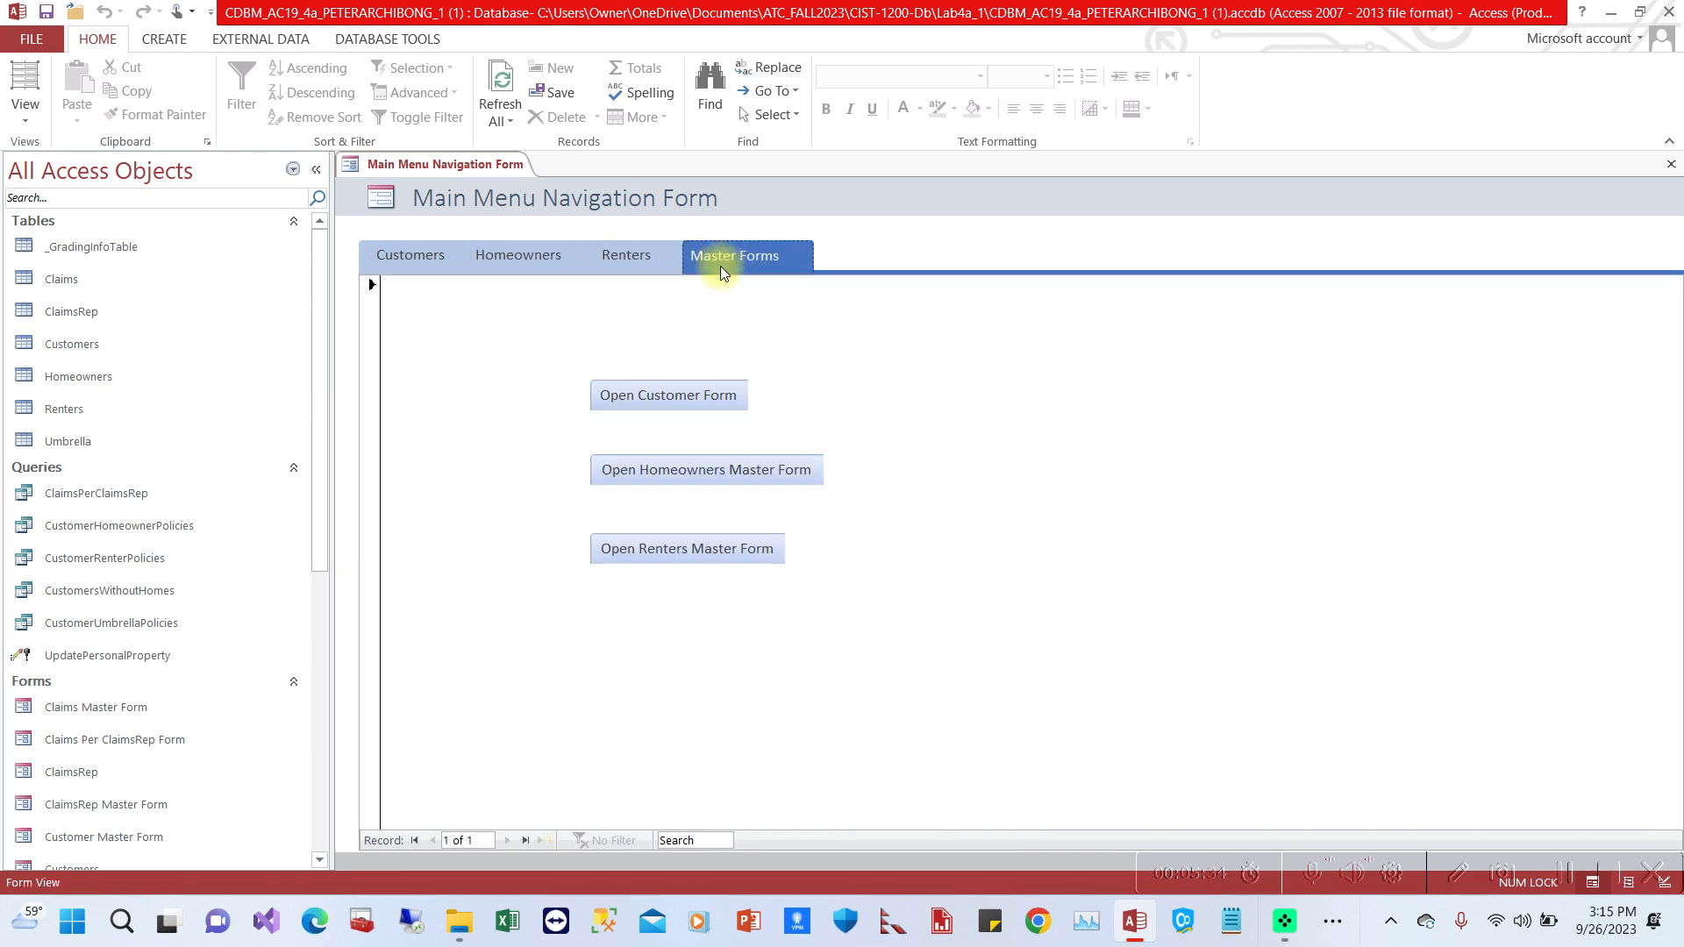
Test the Master Forms page by opening Customer Master Form and Homeowners Master Form from it.
left_click(688, 403)
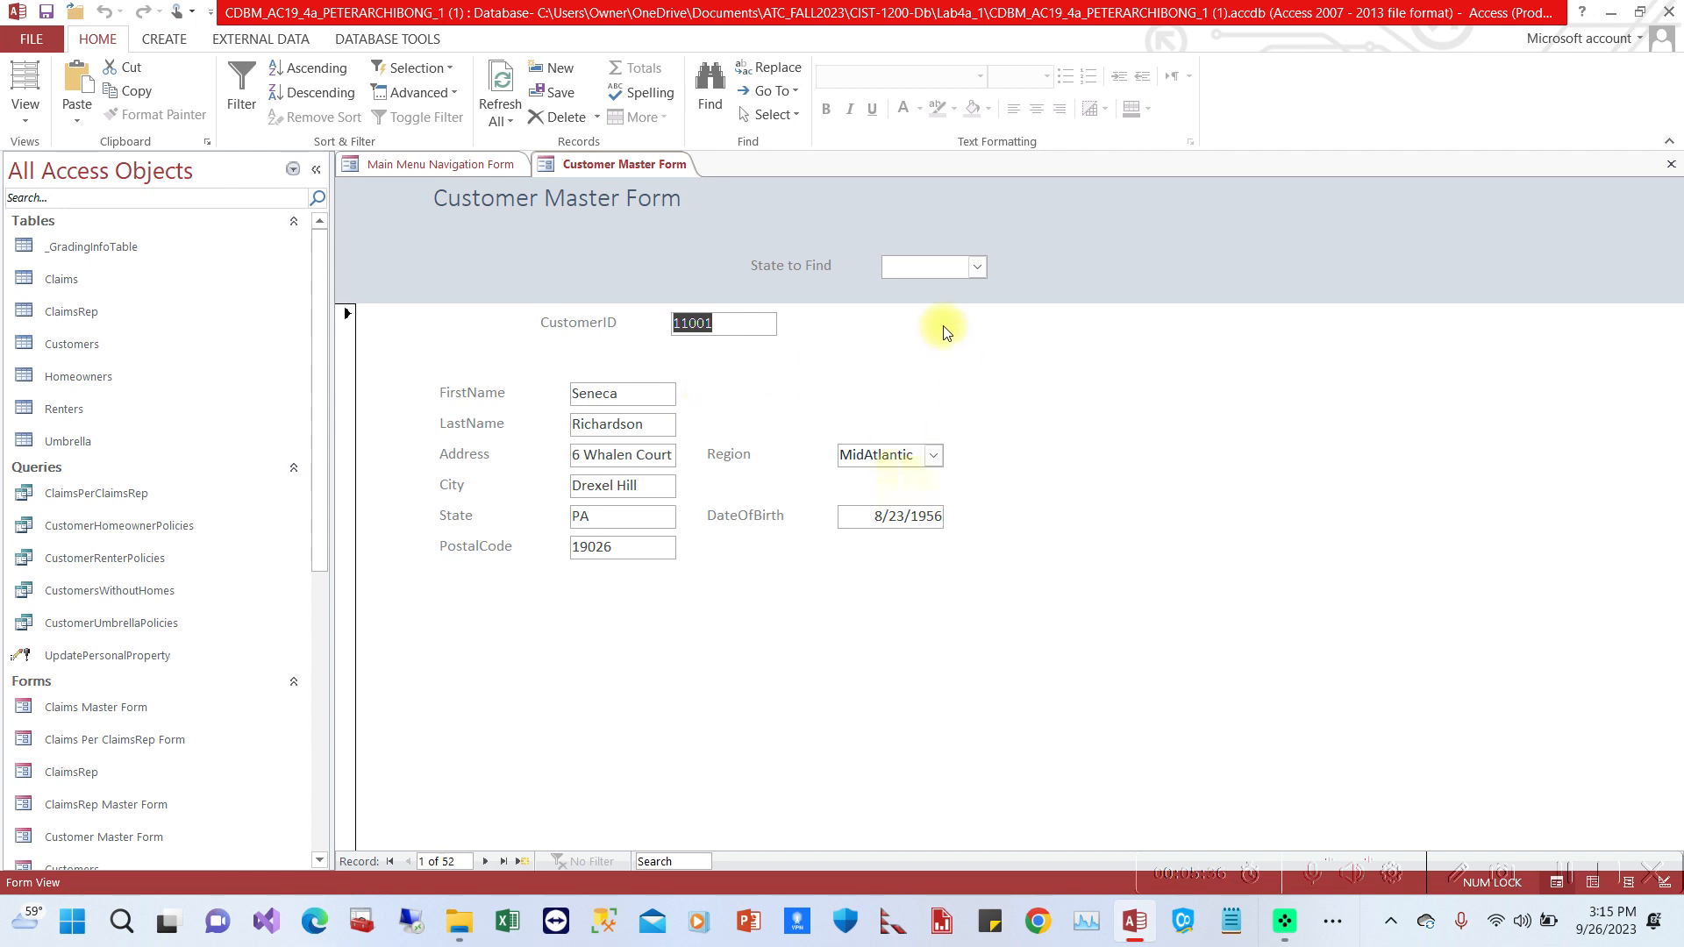
left_click(444, 165)
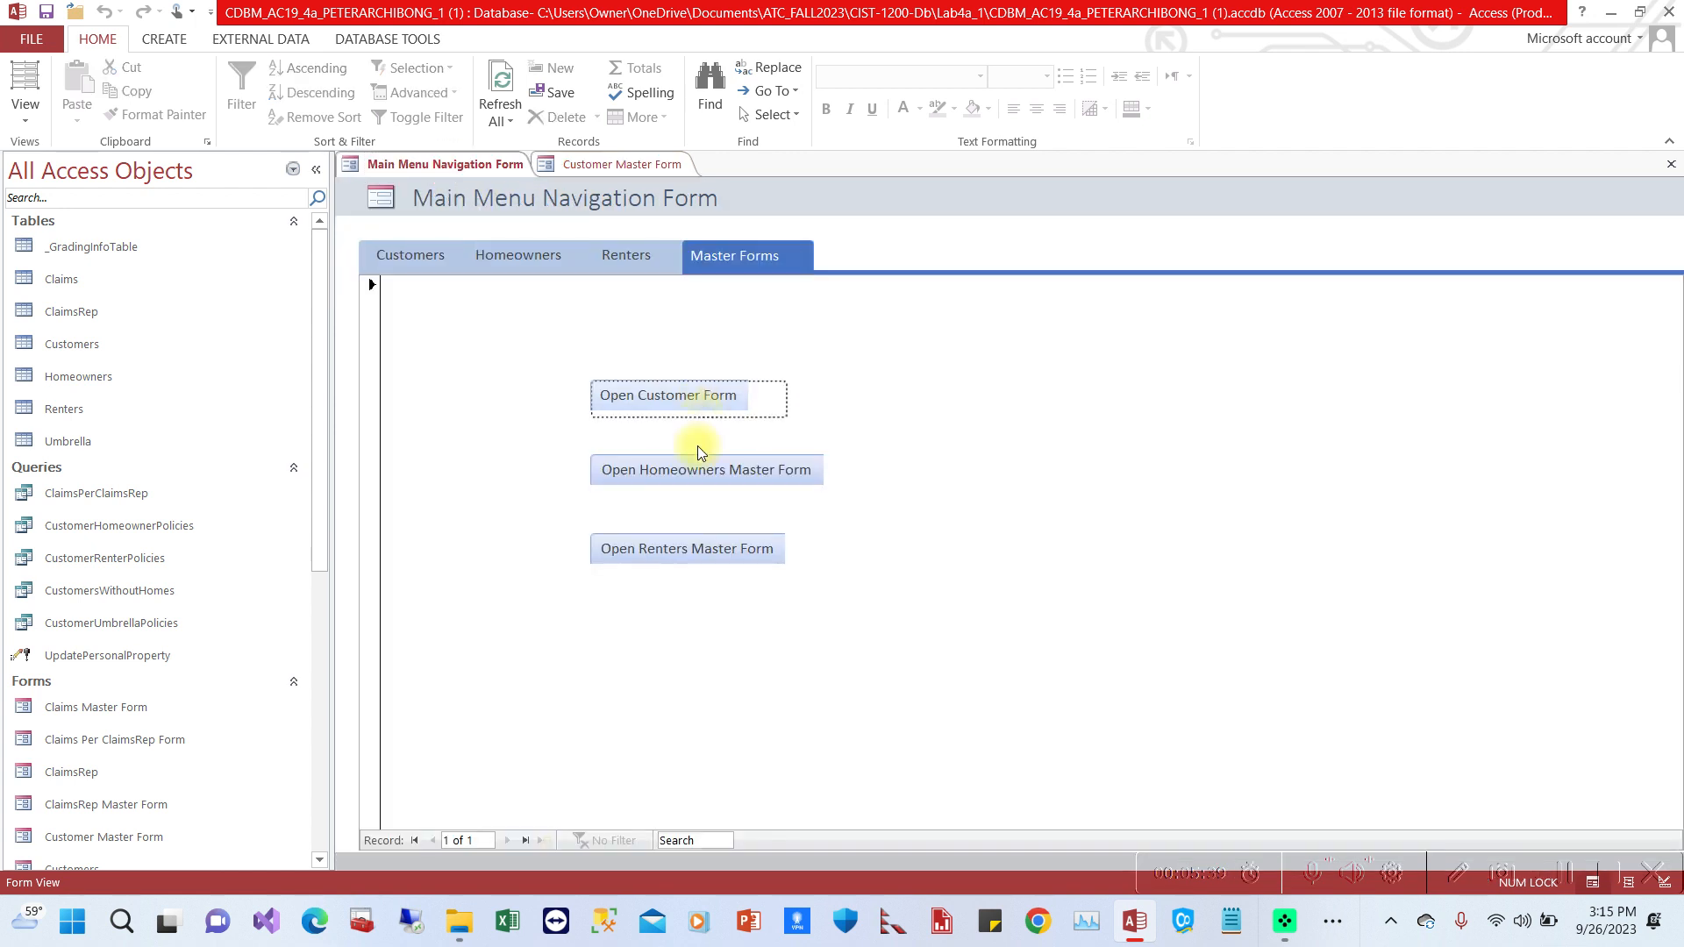
left_click(687, 473)
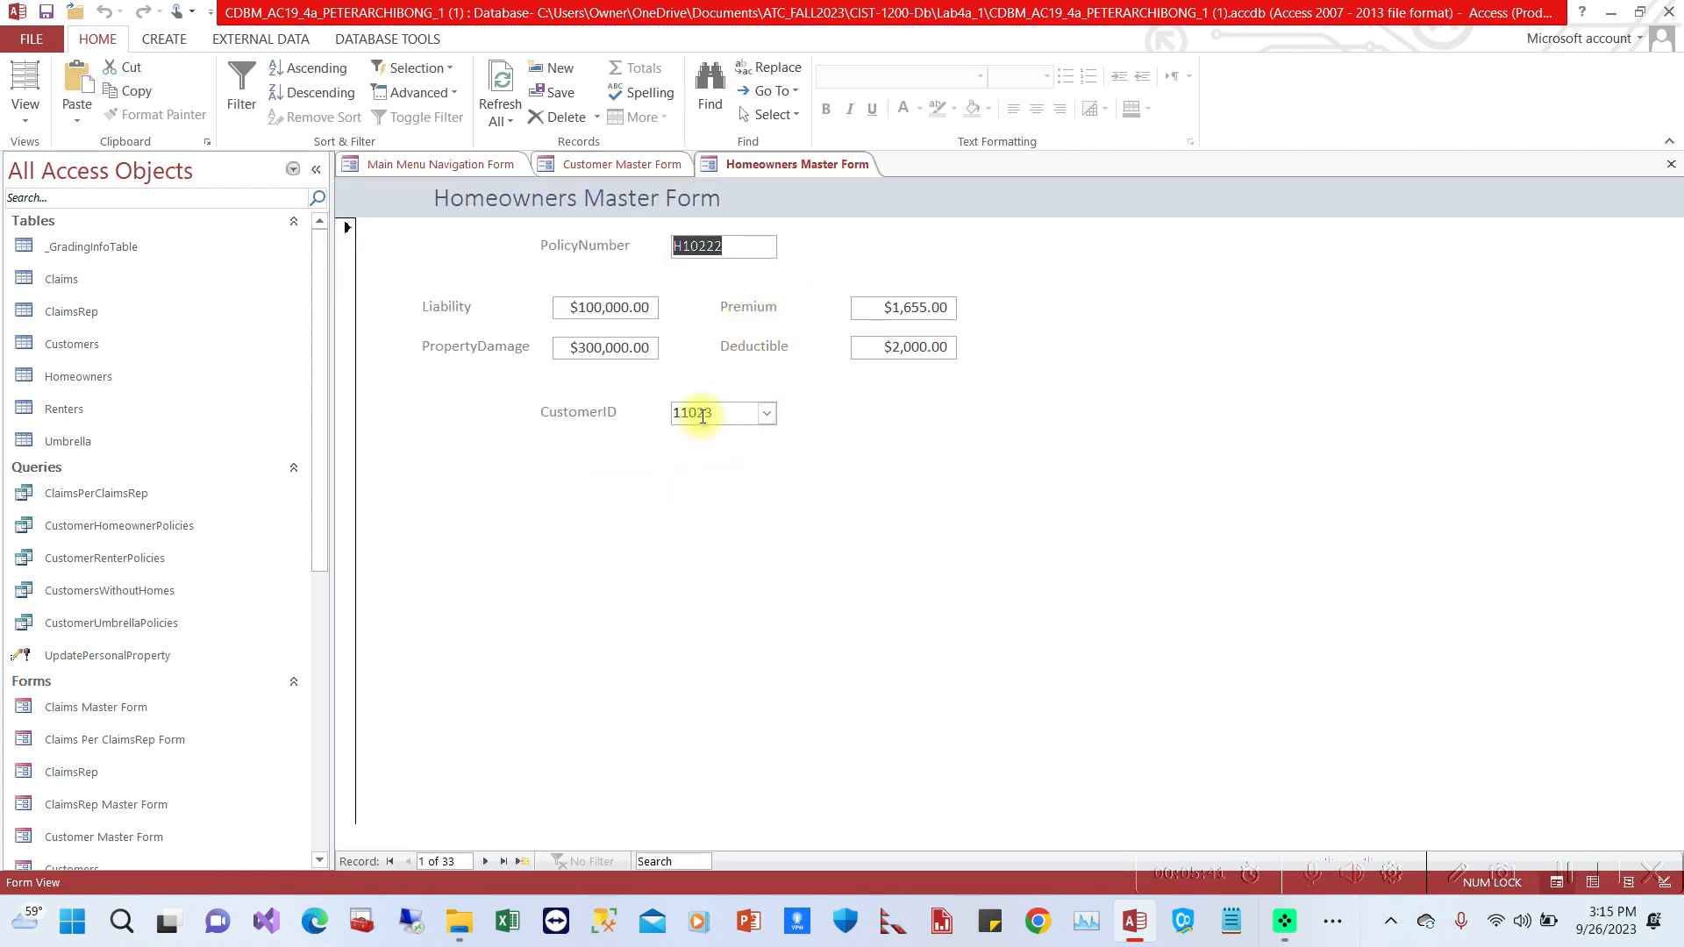